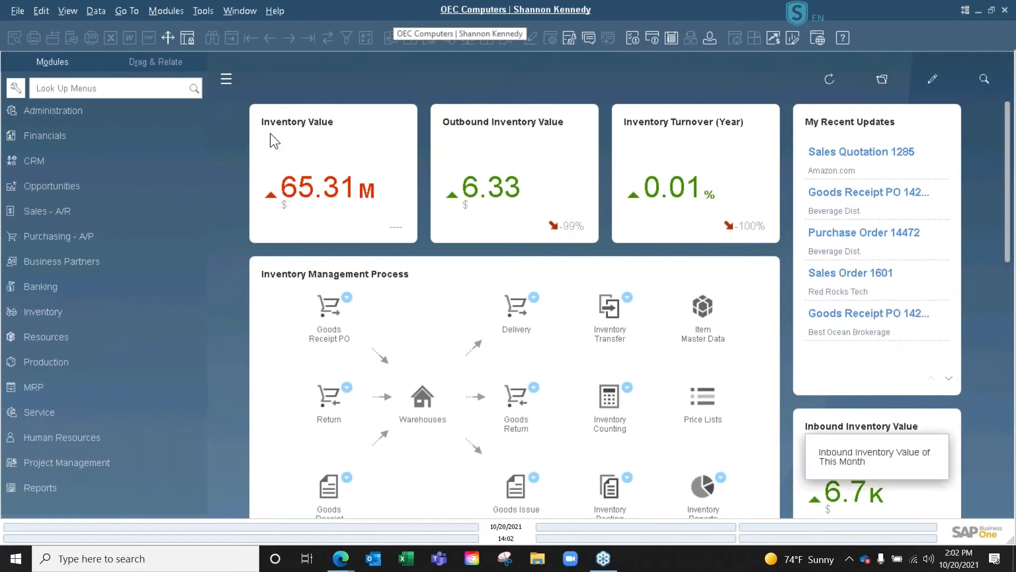
- Open Business Partner Master Data from the Business Partners module
click(92, 261)
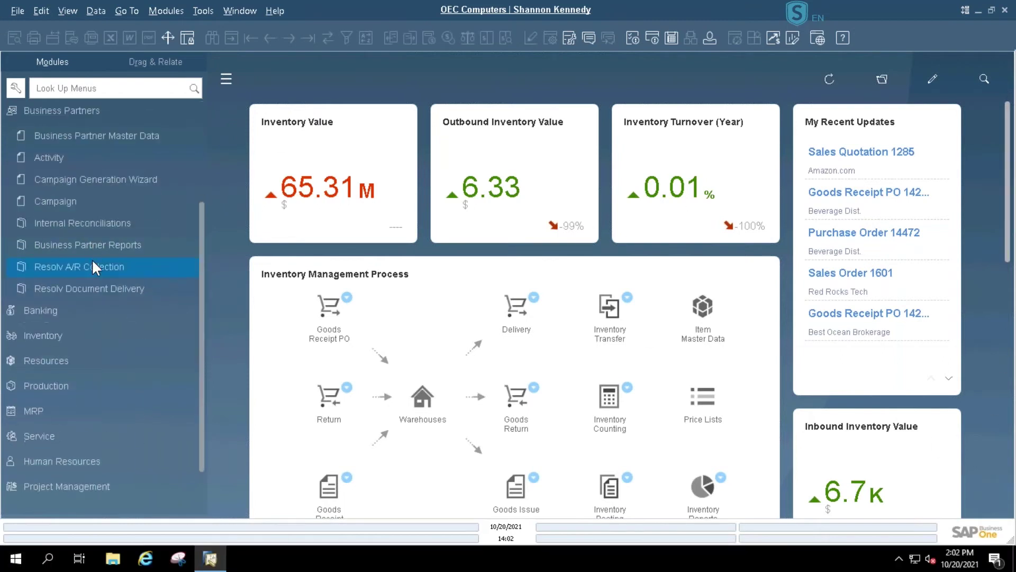
click(102, 135)
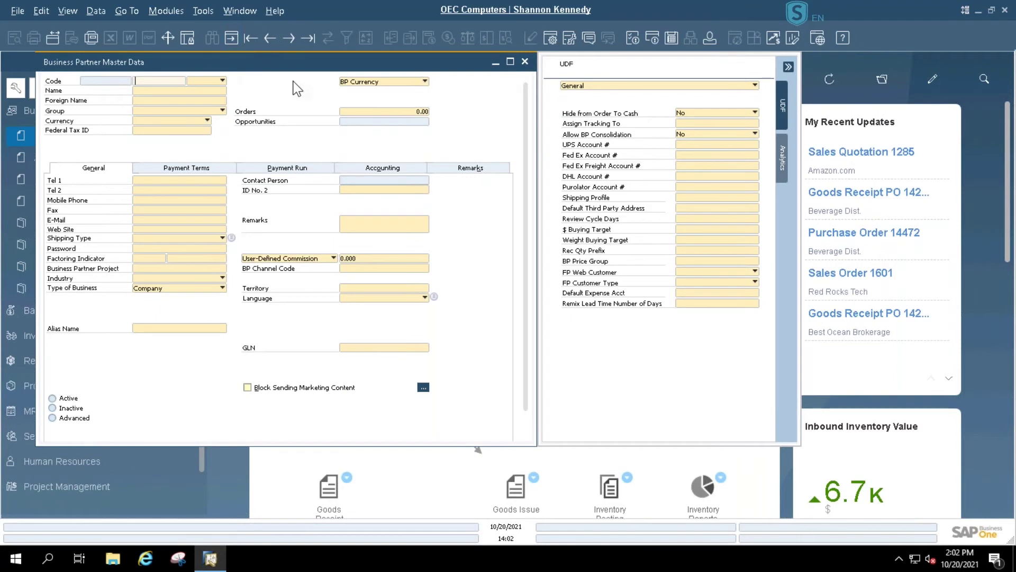
- List Customer-type business partners and load the Amazon.com record (C40000)
drag(116, 63, 164, 80)
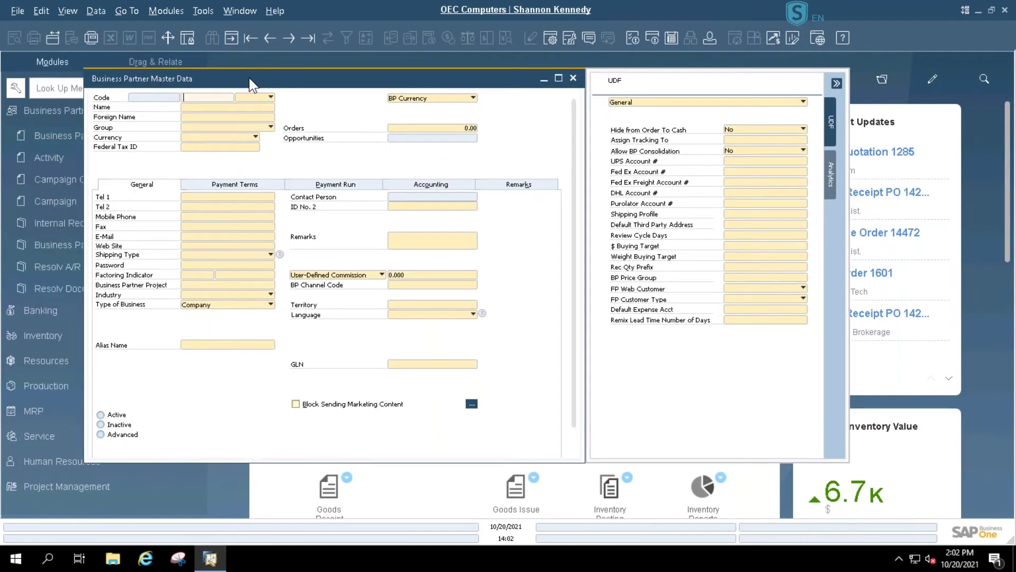
click(270, 97)
click(268, 108)
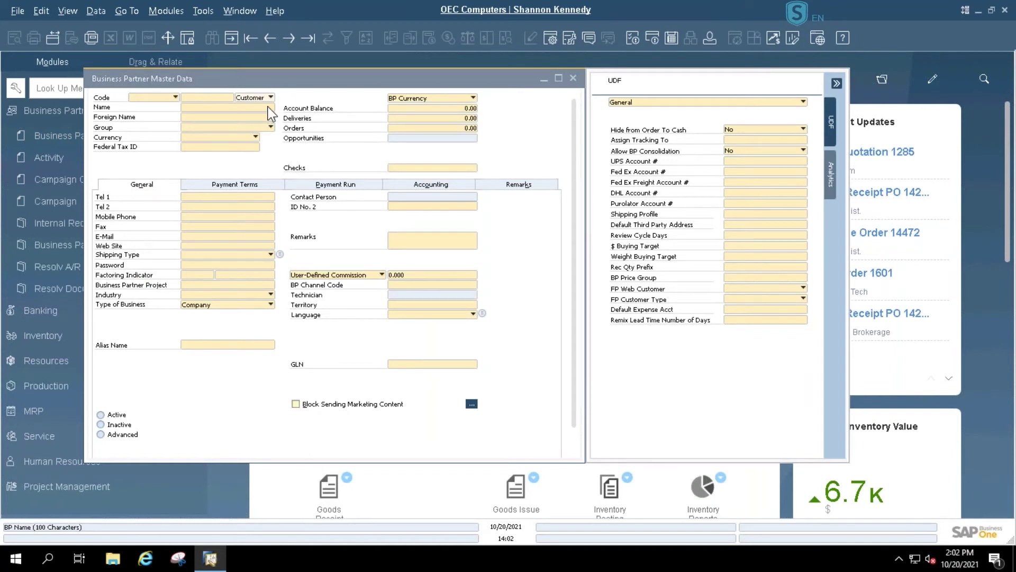
key(Return)
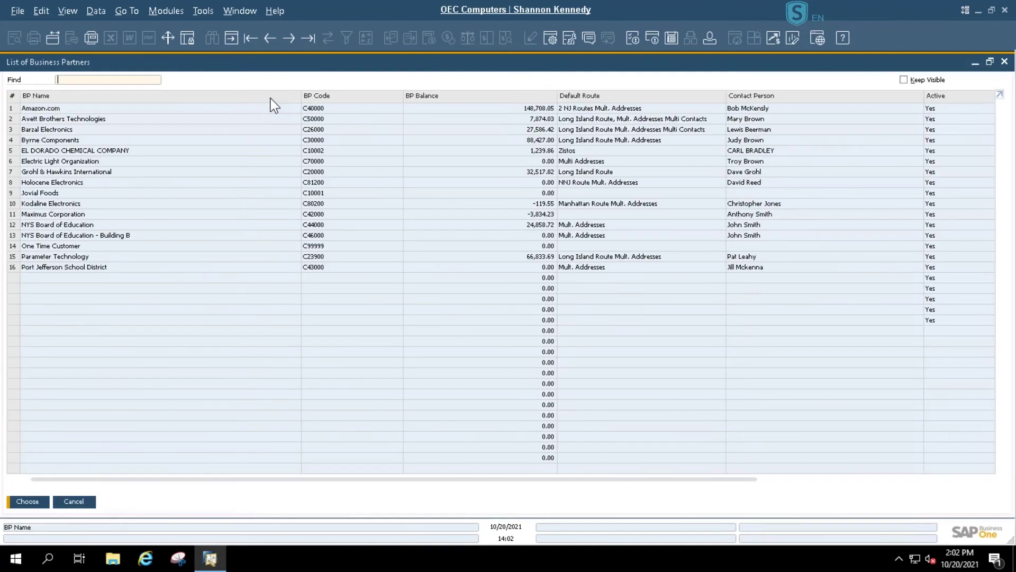
double_click(44, 111)
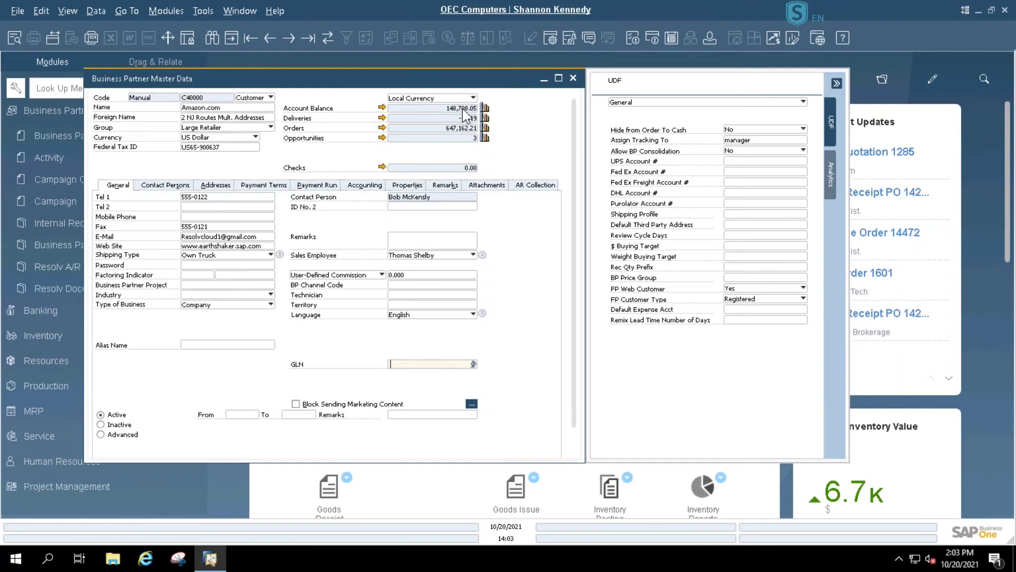
- Maximize Amazon.com's record and review its payment terms and AR Collection aging of 148,708.05
click(368, 185)
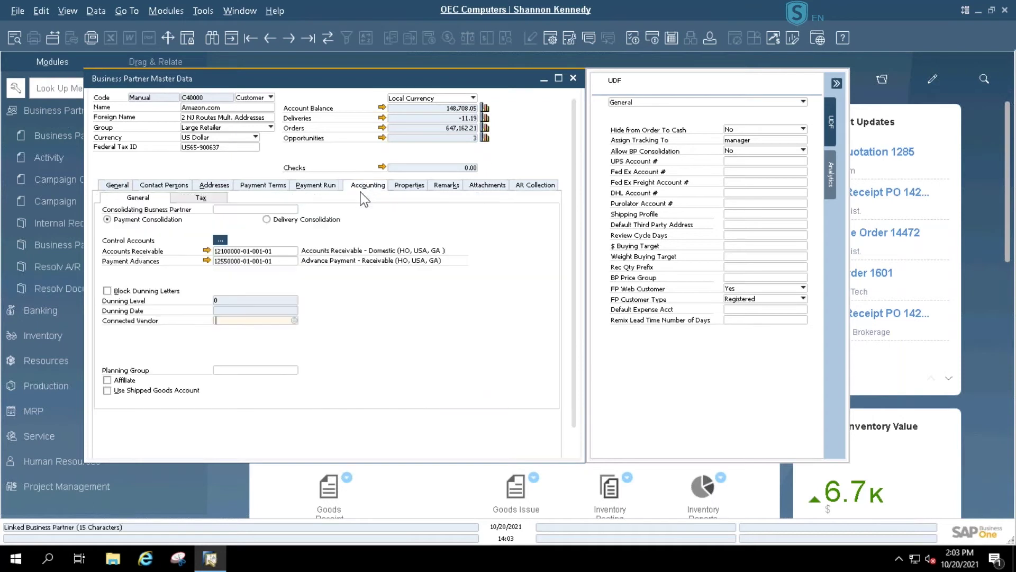
click(559, 80)
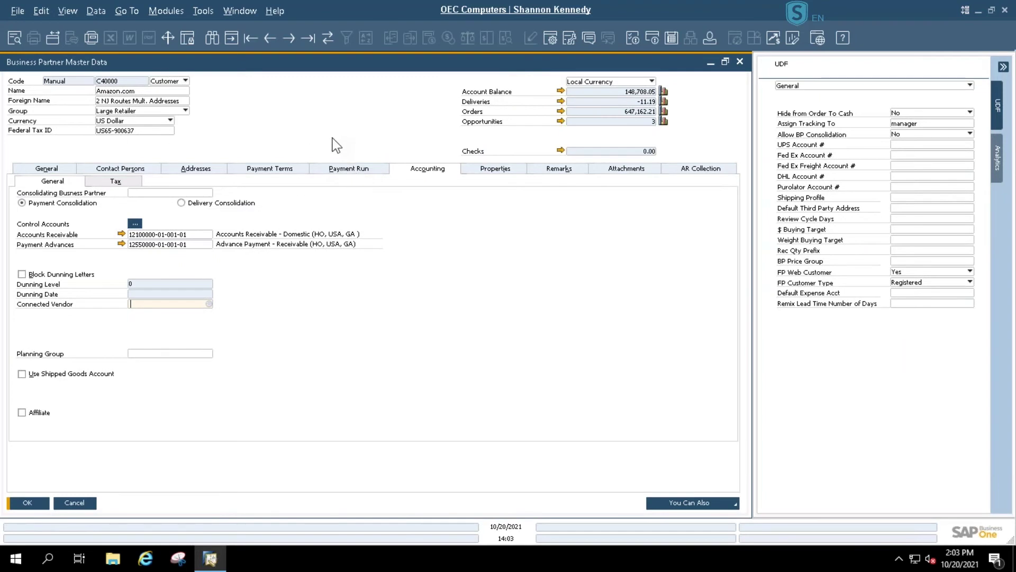
click(280, 172)
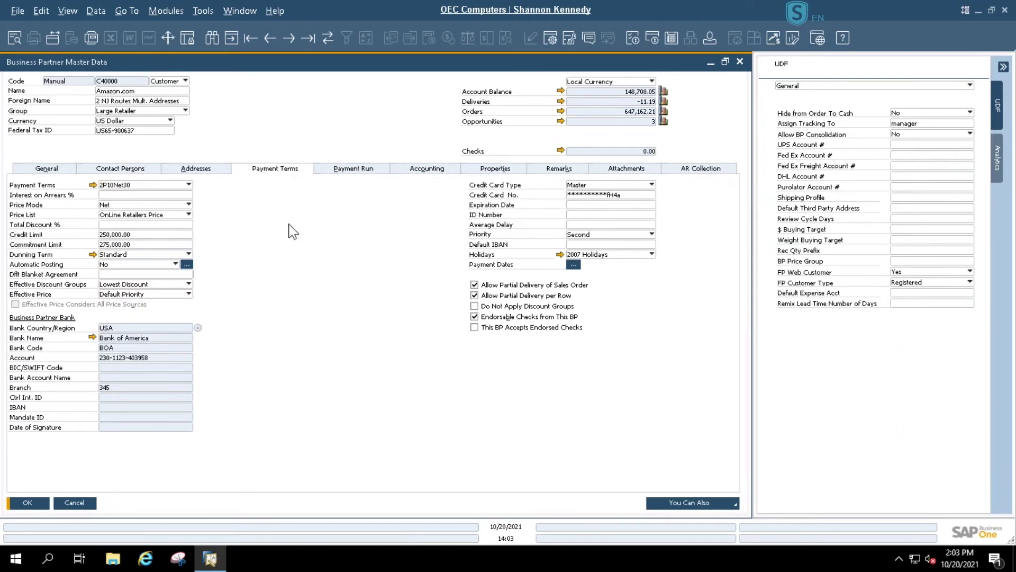
click(706, 172)
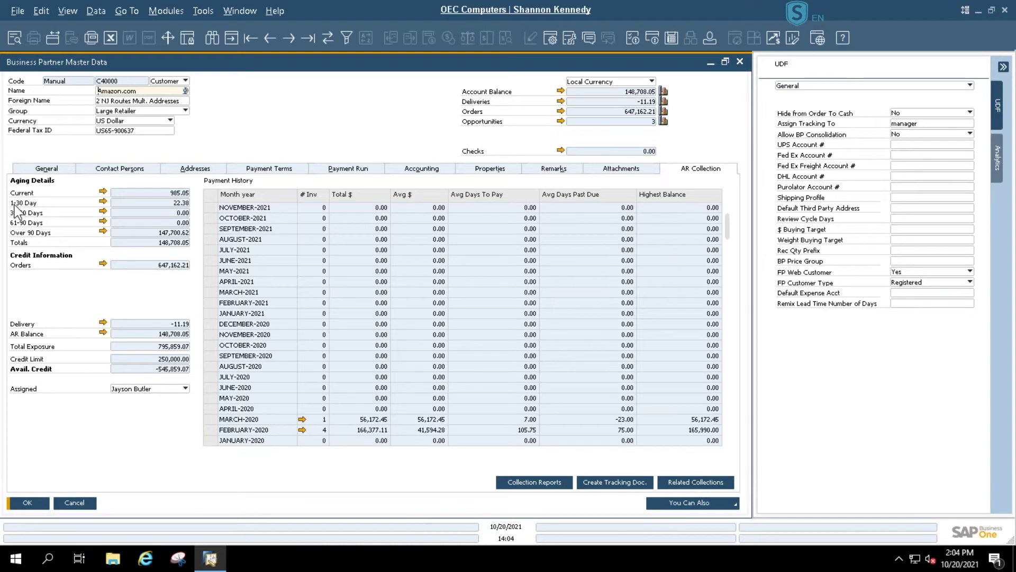
click(103, 200)
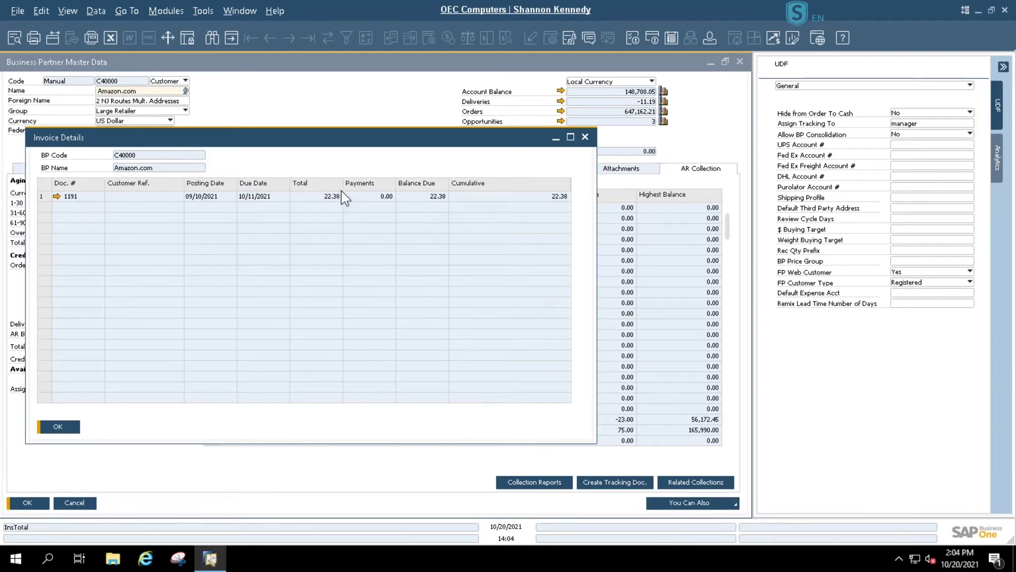
click(585, 137)
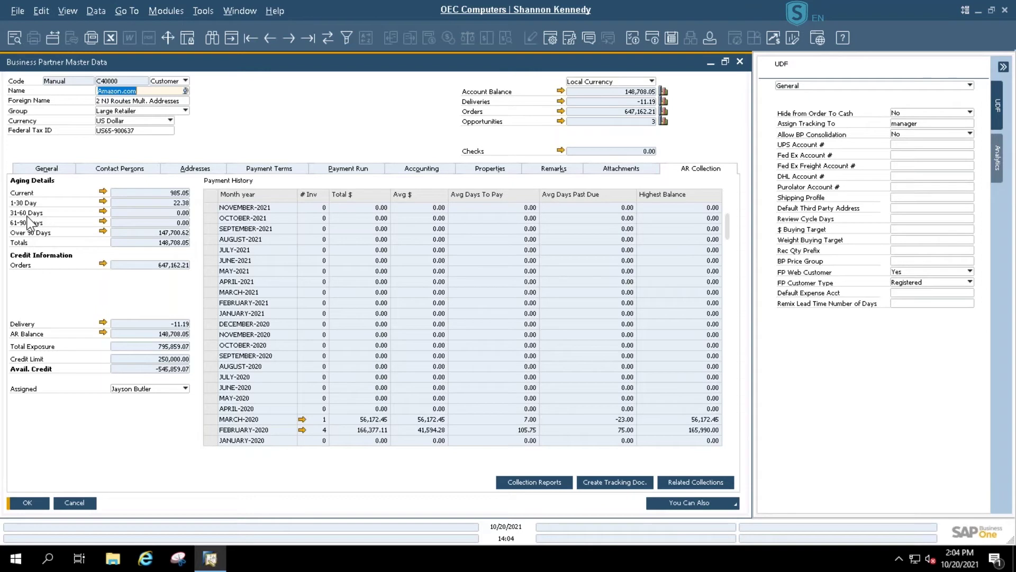
click(103, 232)
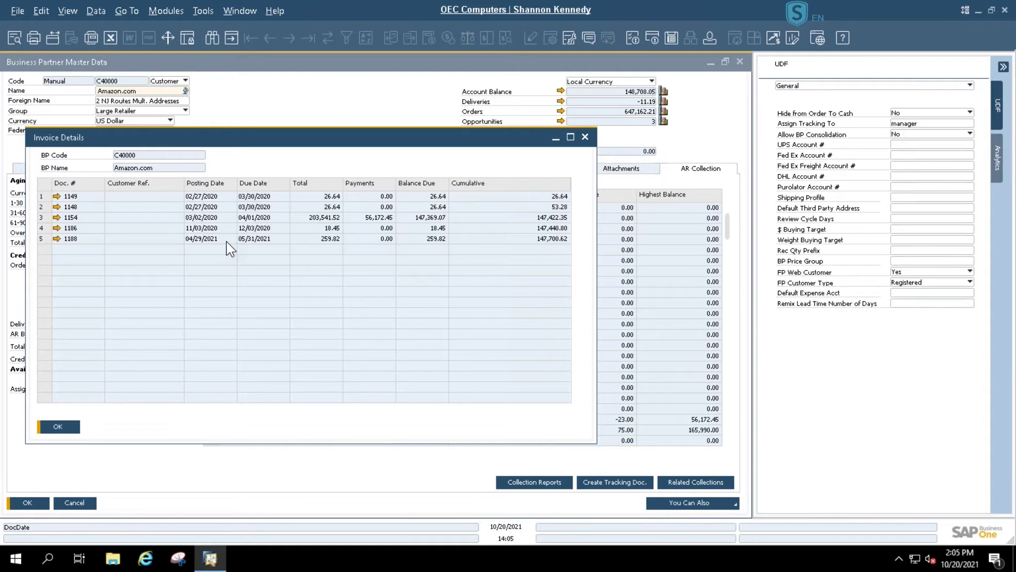
click(585, 137)
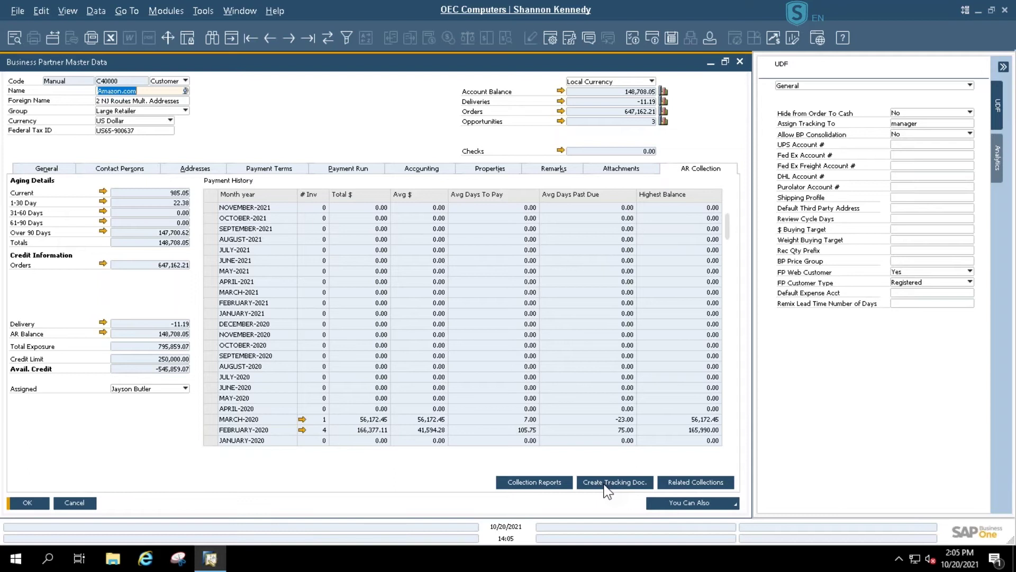
- Open Collection Tracking document 6 from the customer's related collections list
click(687, 484)
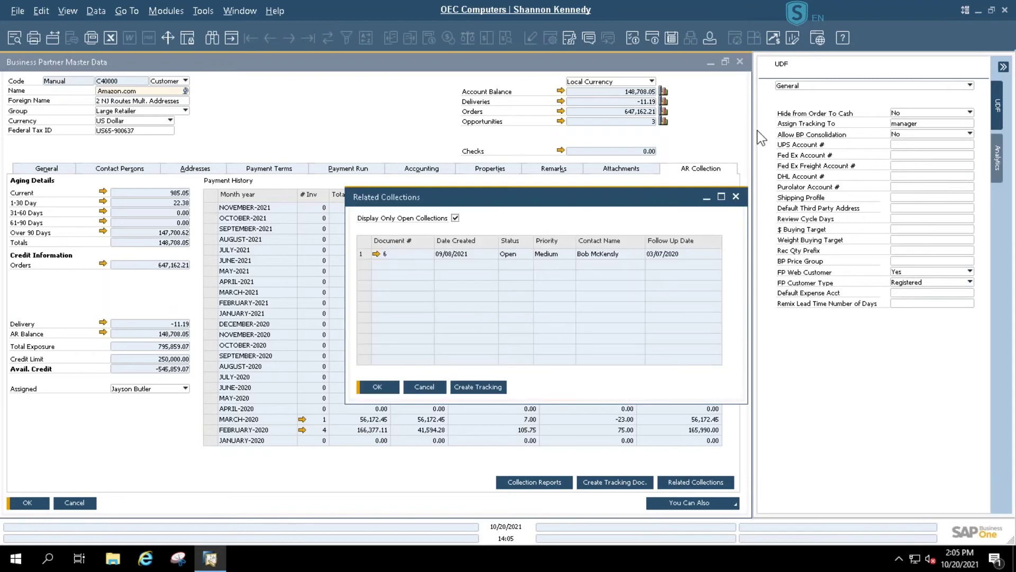
click(721, 198)
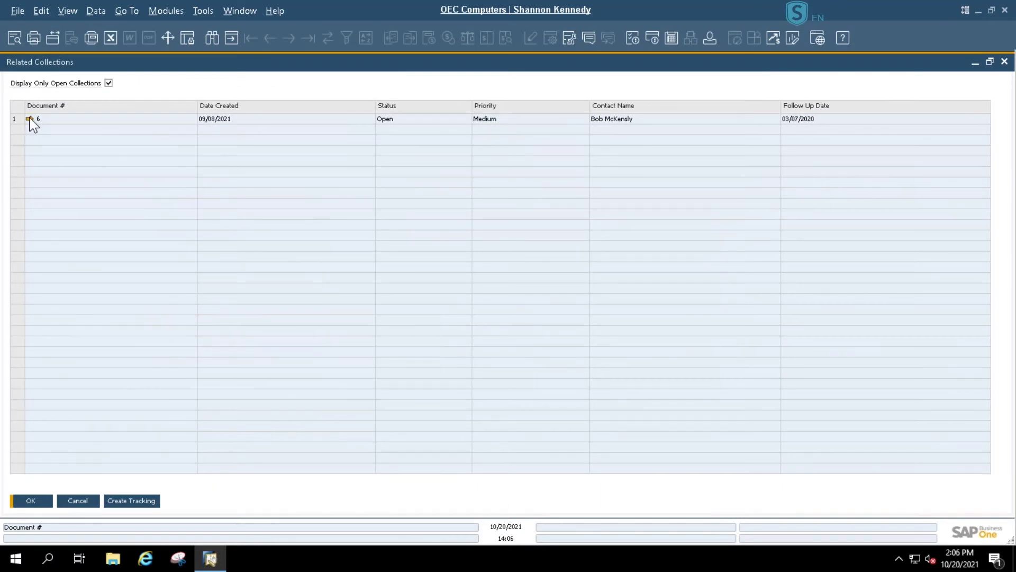
click(29, 118)
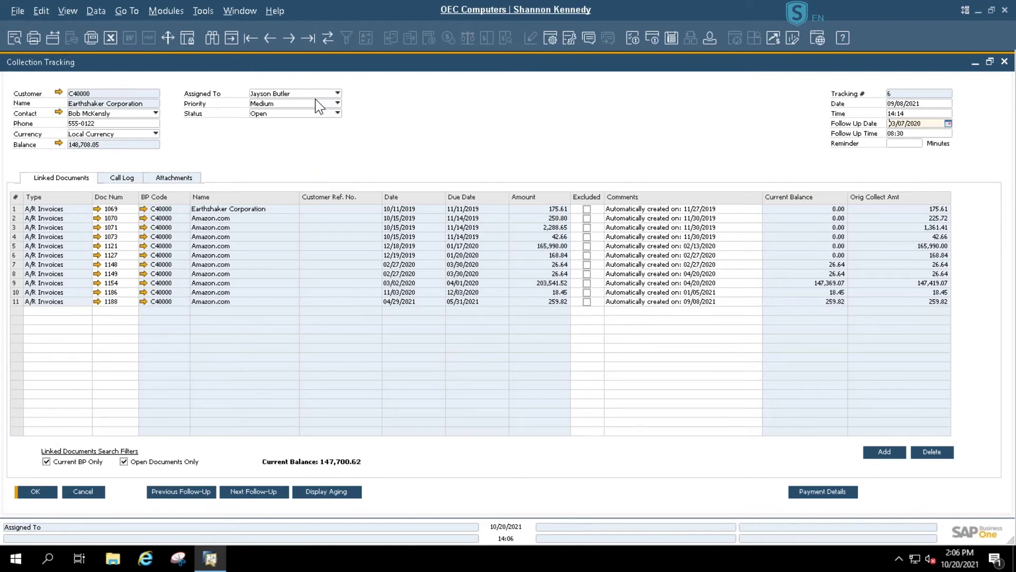
- Change Collection Tracking 6's priority to H - High
click(296, 105)
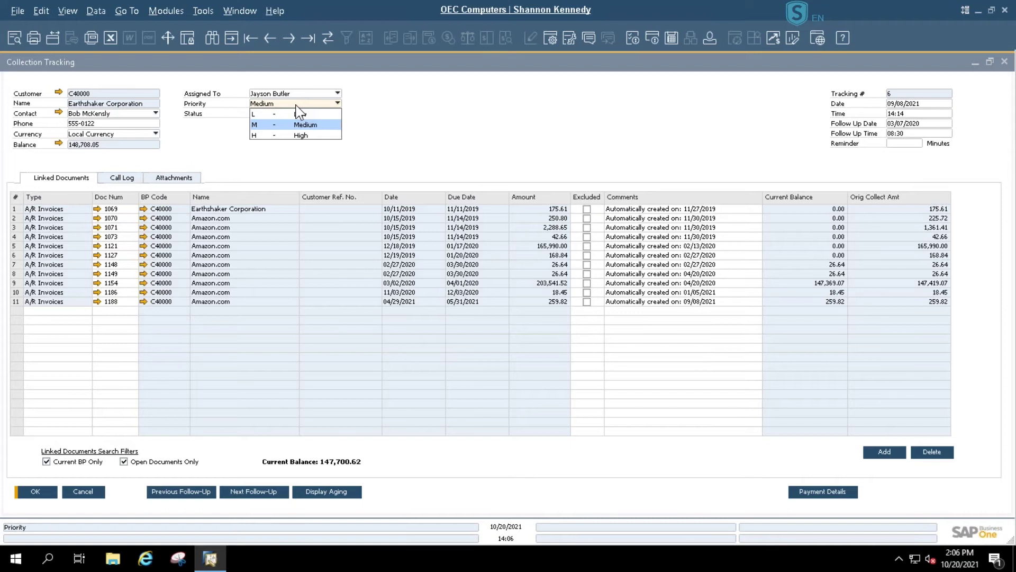
click(306, 136)
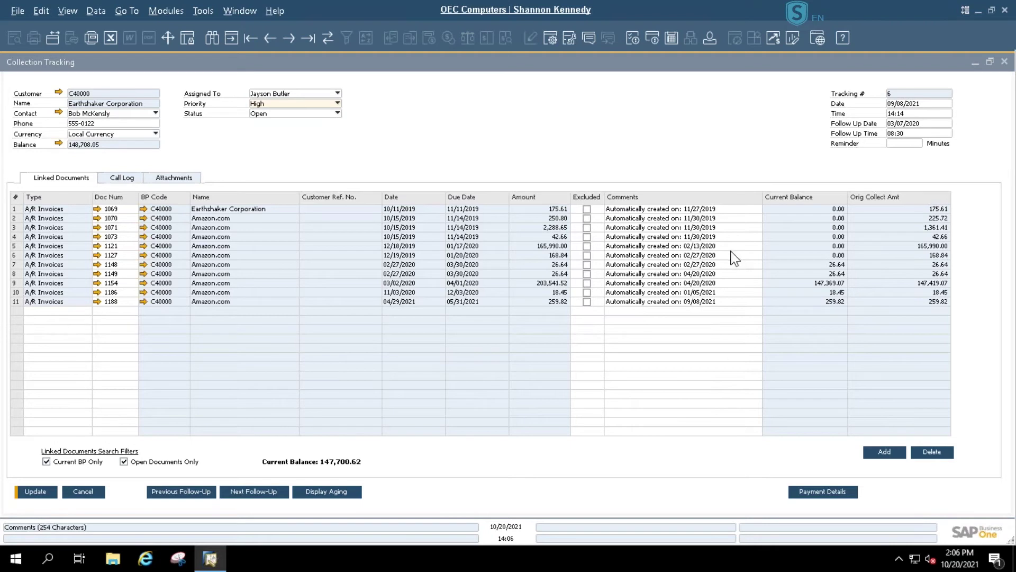
double_click(730, 210)
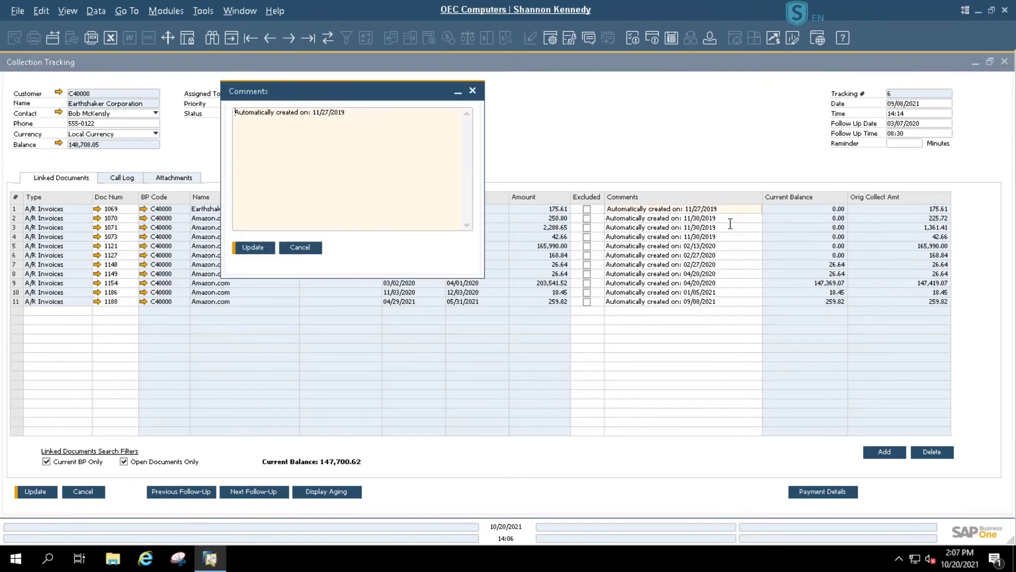
click(728, 218)
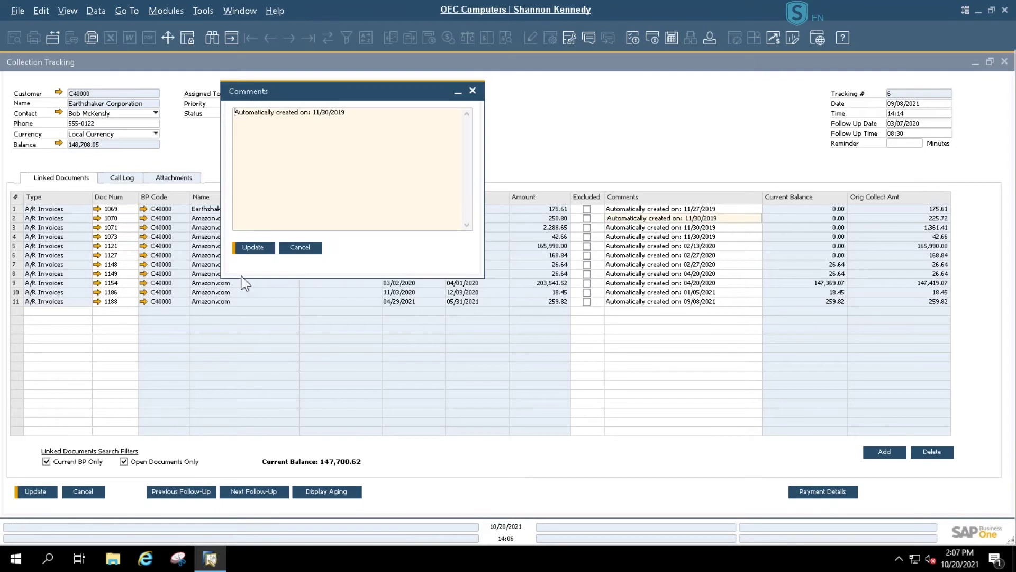
click(300, 251)
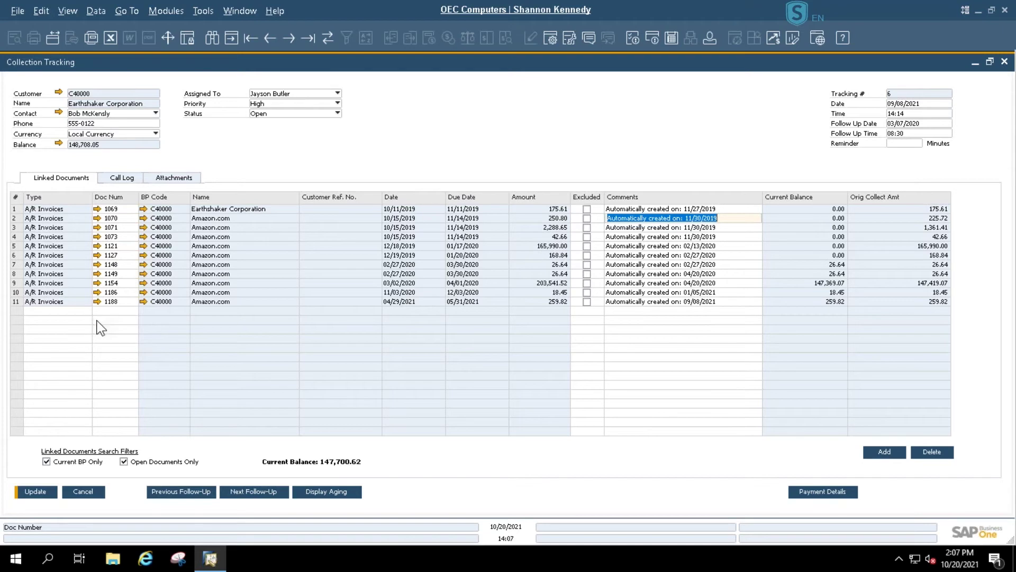
- Select linked invoice 1069 and view the call log's 02/27/2020 call
click(12, 208)
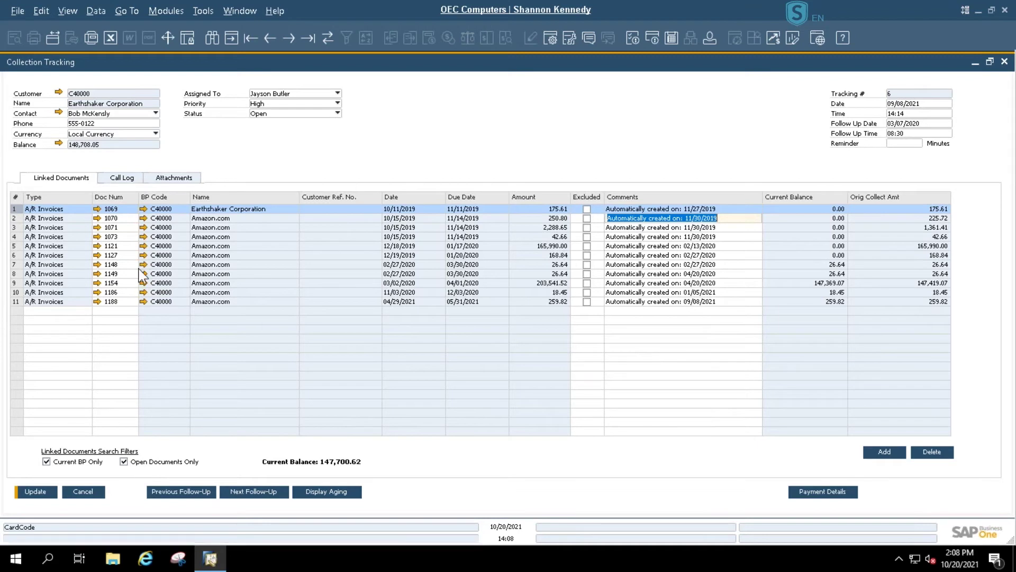
click(123, 180)
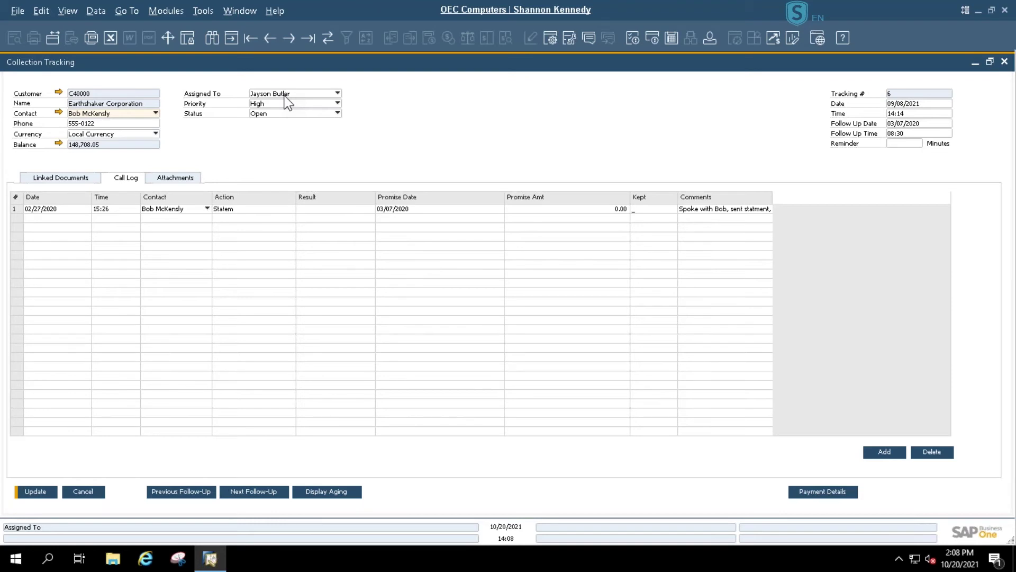
click(18, 209)
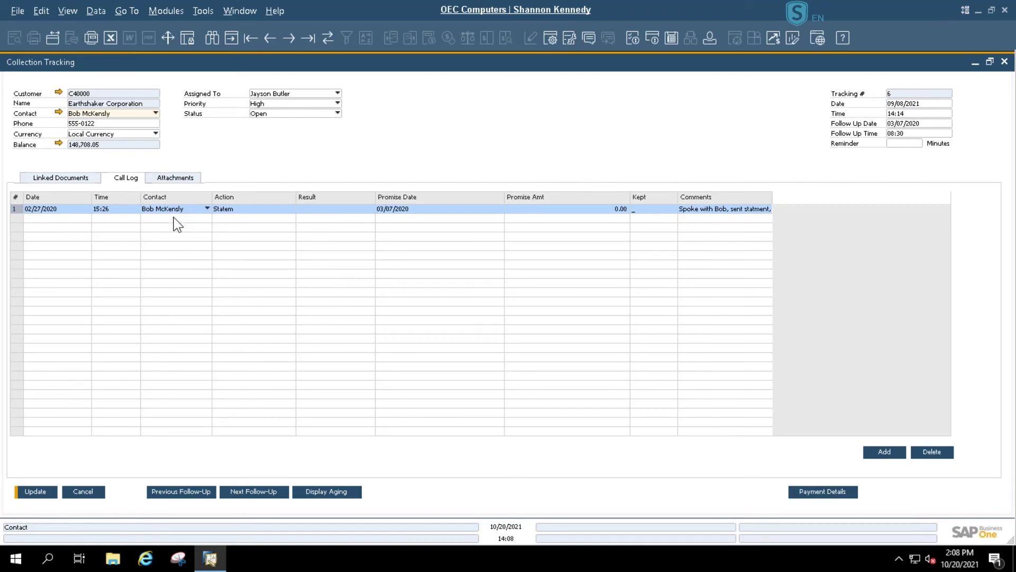
click(252, 213)
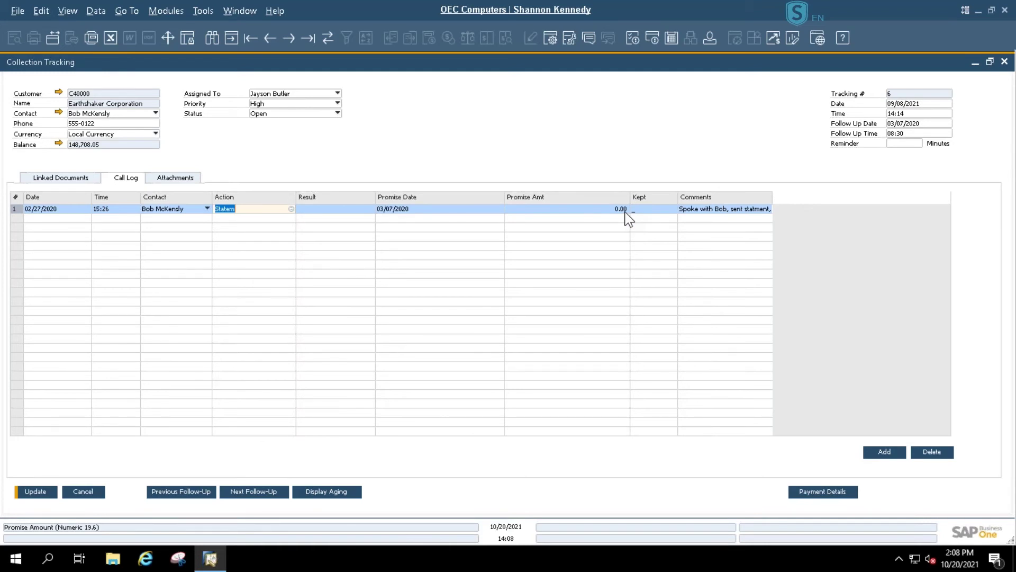
click(710, 213)
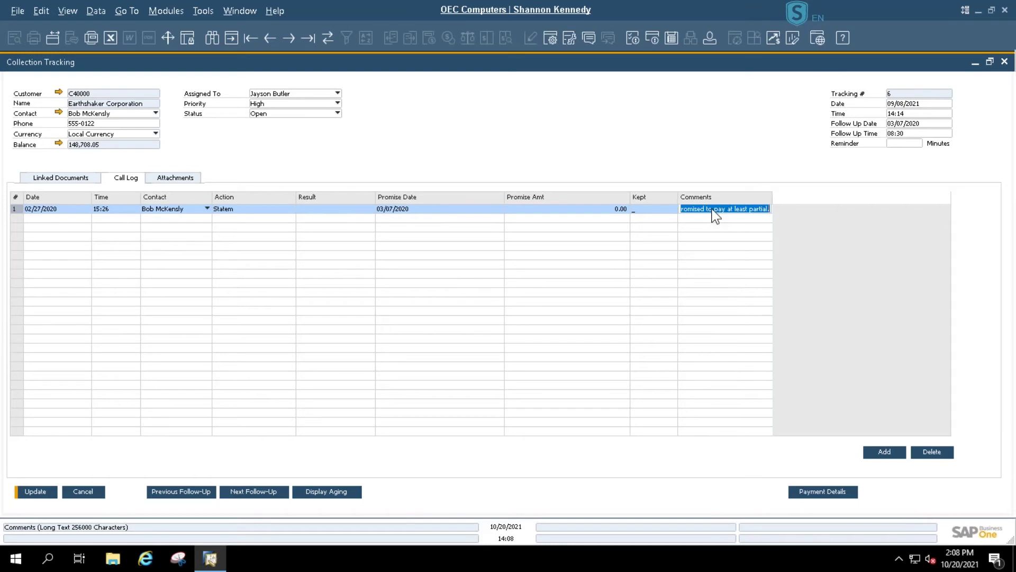
double_click(713, 209)
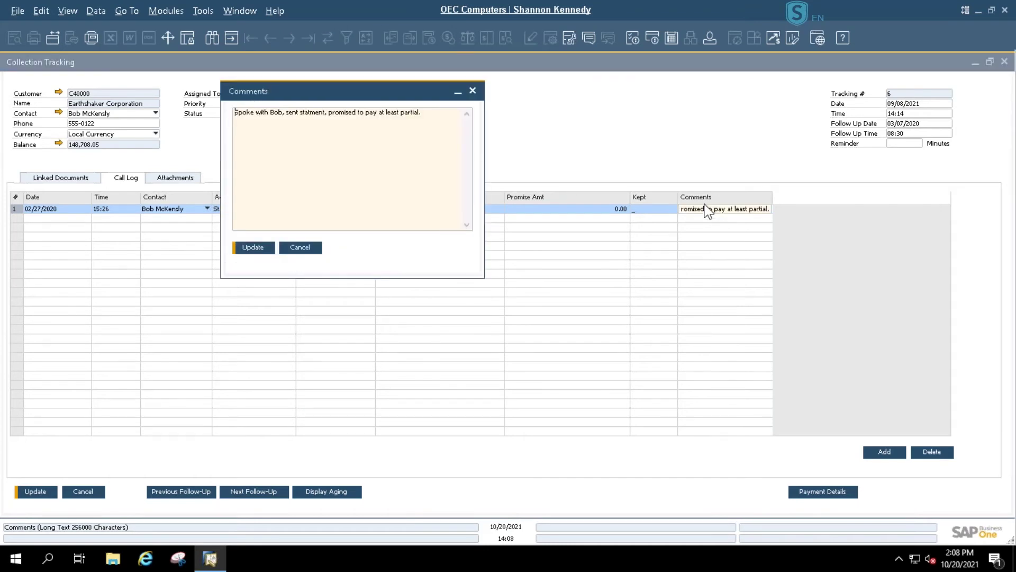
click(310, 249)
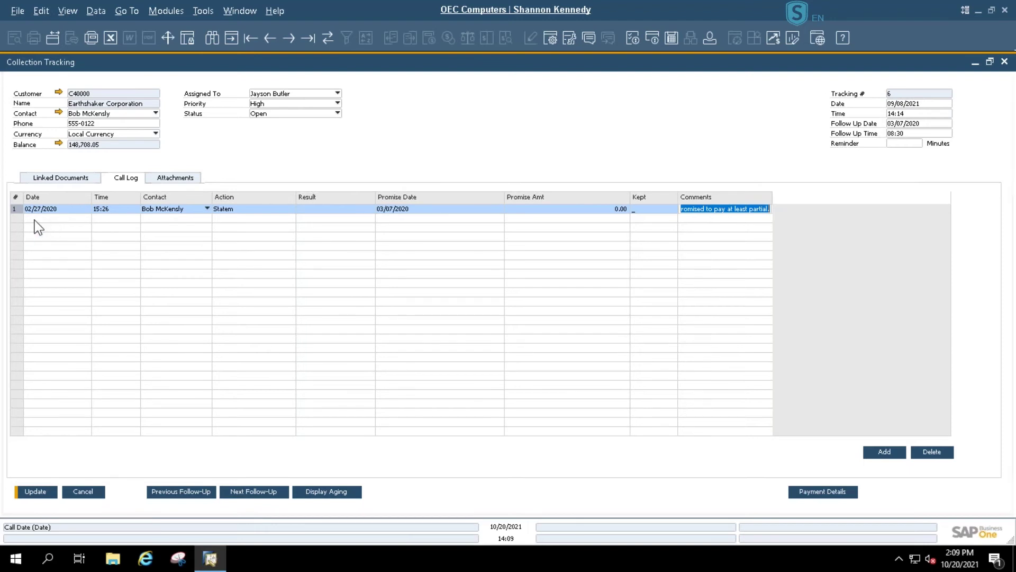
- Add a second call log row for the customer's contact and bring up the collection actions list
click(883, 455)
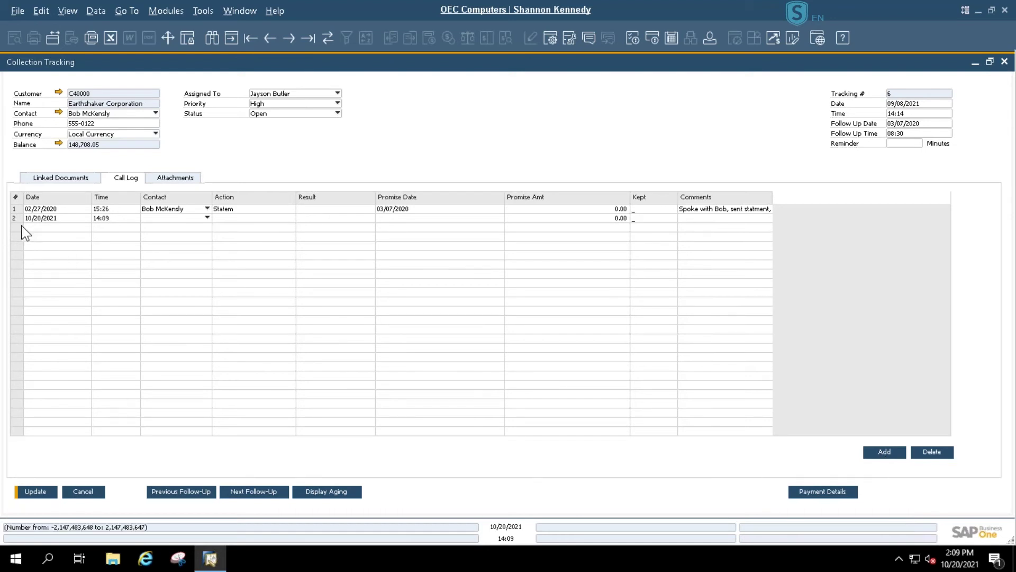
click(208, 218)
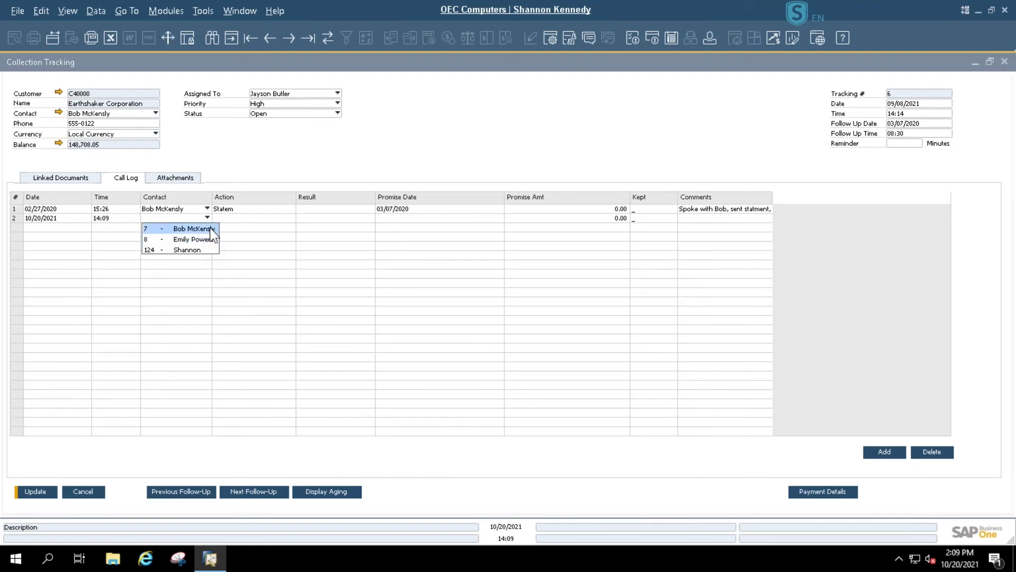
click(212, 229)
click(233, 219)
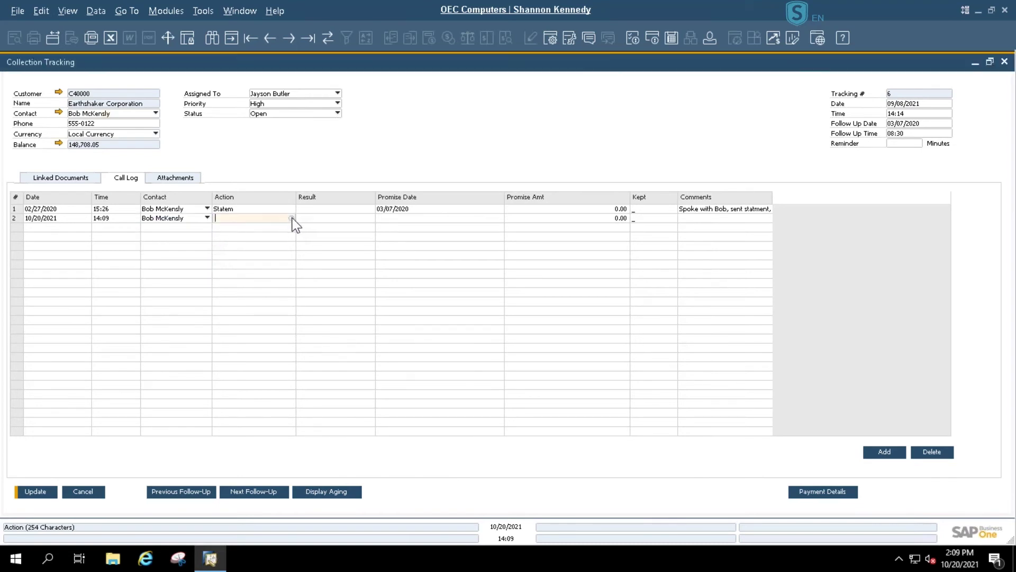
click(291, 218)
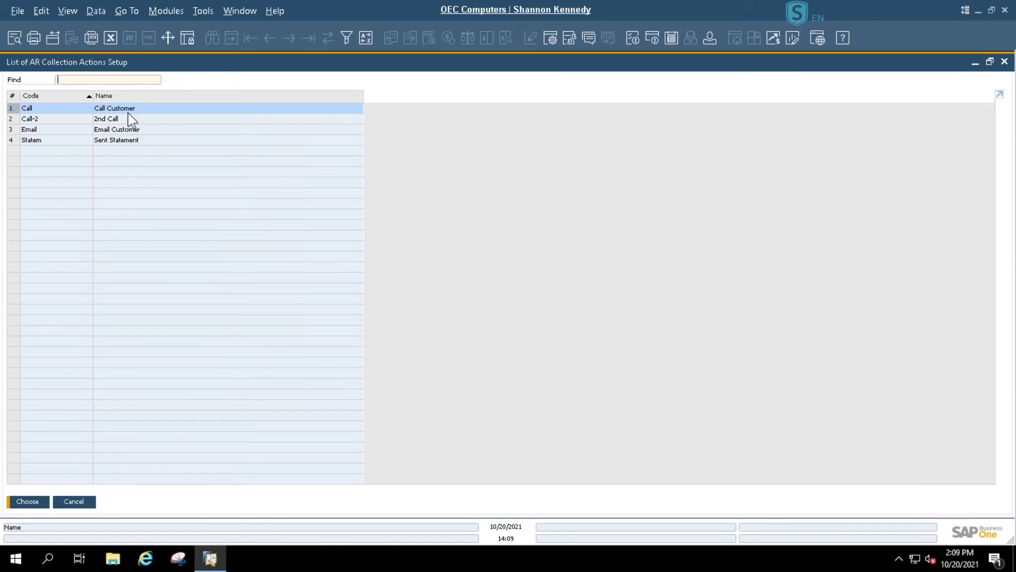
- Choose Call as the action for call log row 2
click(37, 502)
- Set row 2's result to Promise with a promise date of 10/22/2021
click(328, 219)
click(371, 218)
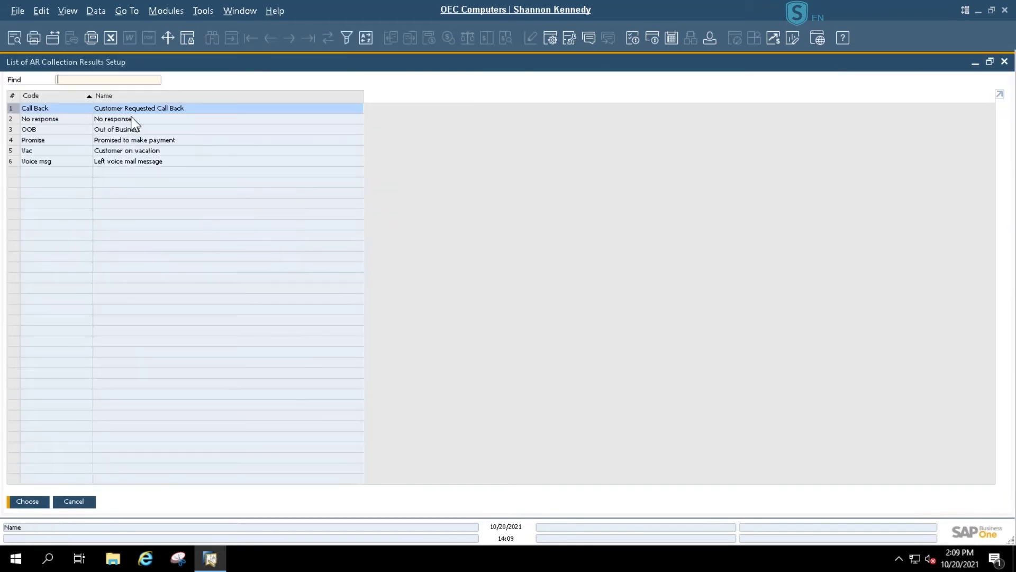
click(131, 141)
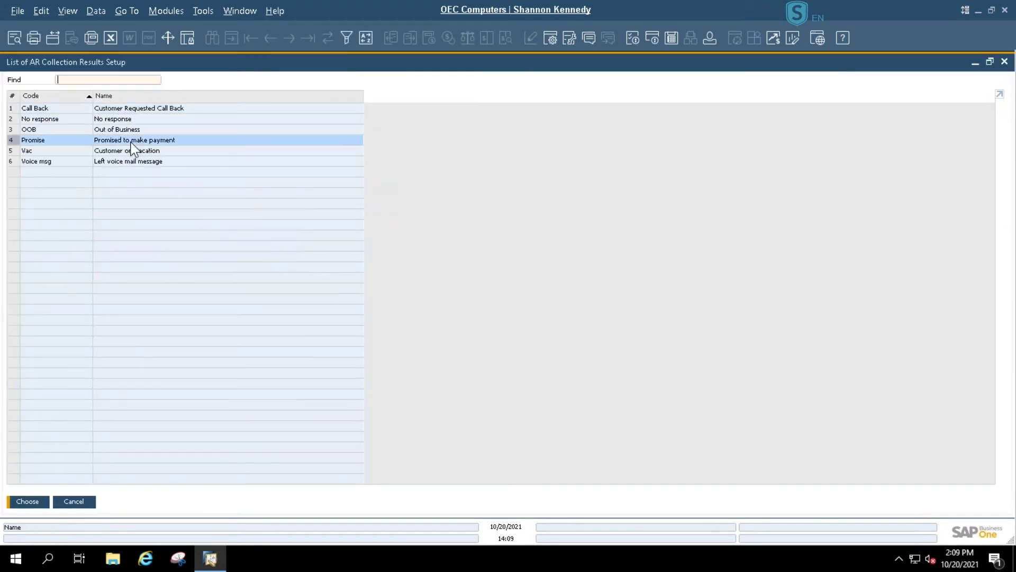
double_click(131, 141)
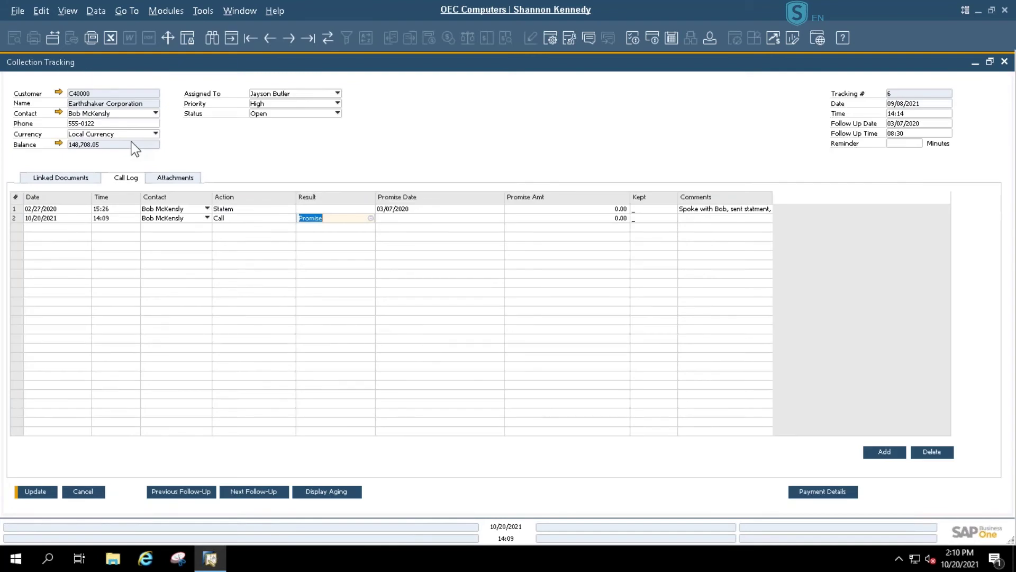
click(448, 211)
click(488, 218)
click(499, 218)
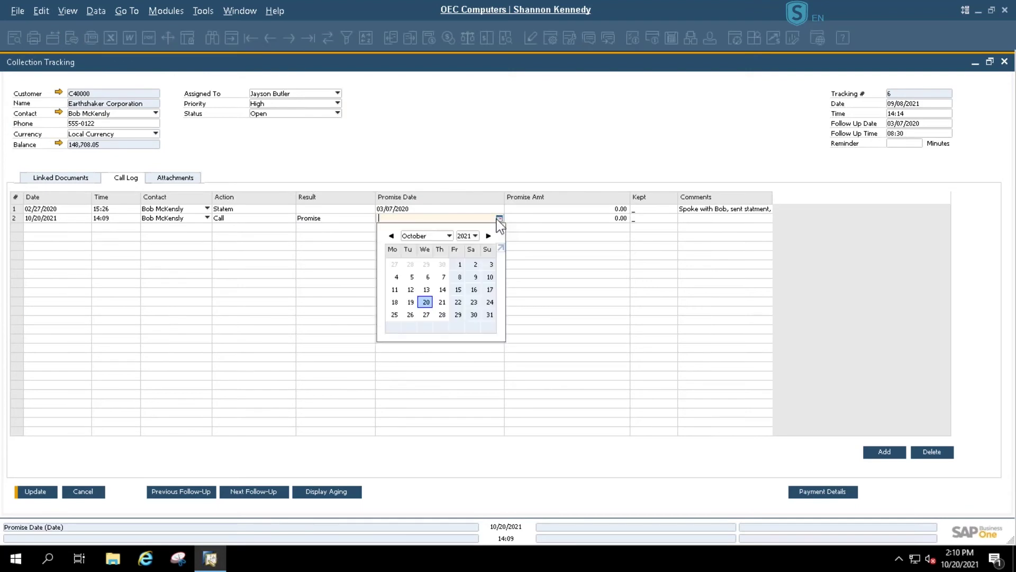
click(462, 301)
- Enter a 100,000.00 promised amount and a promise-to-pay comment, then update
click(599, 218)
text(10)
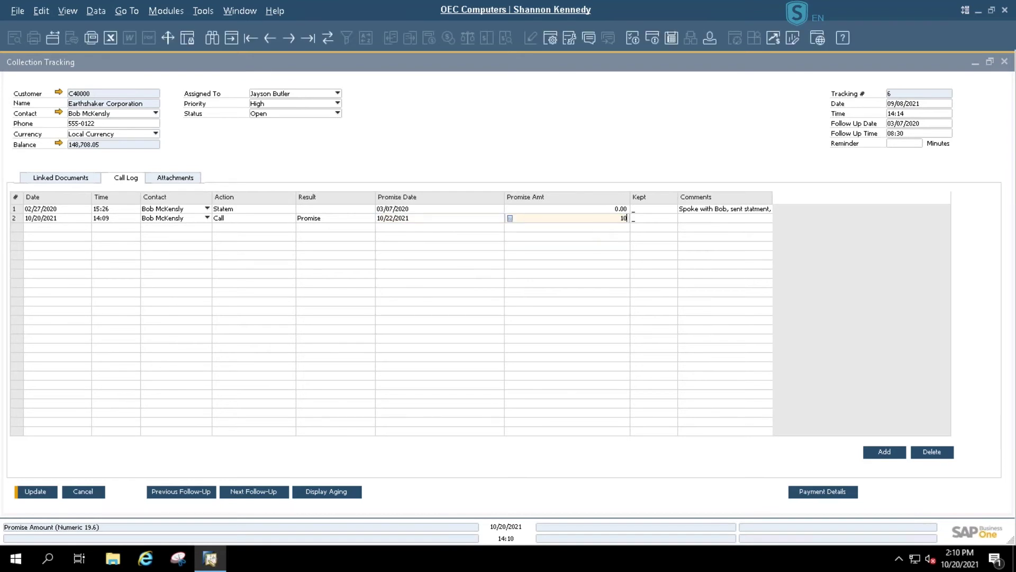
text(0,000)
key(Tab)
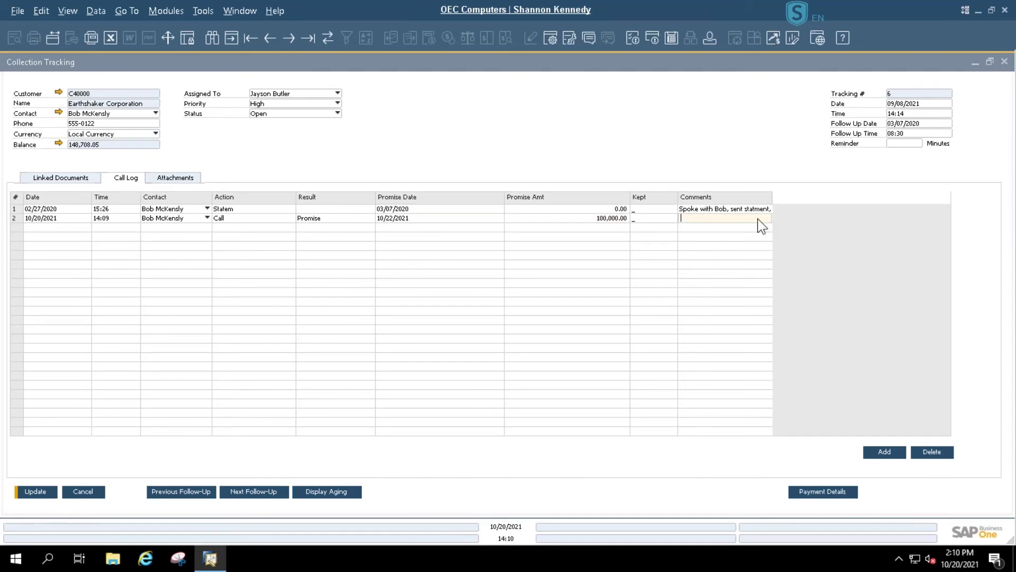
double_click(739, 218)
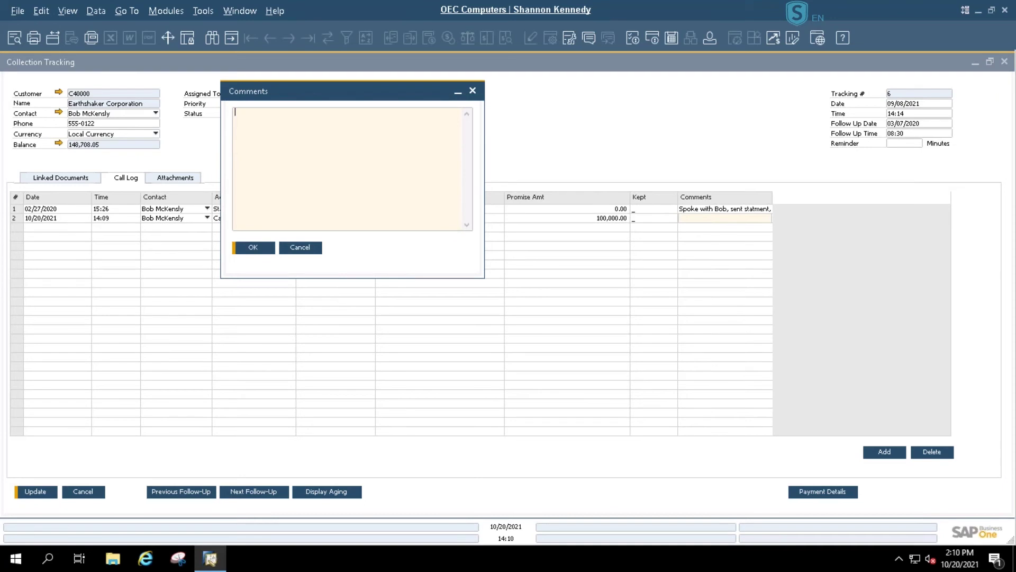
text(Bob promisedto pay)
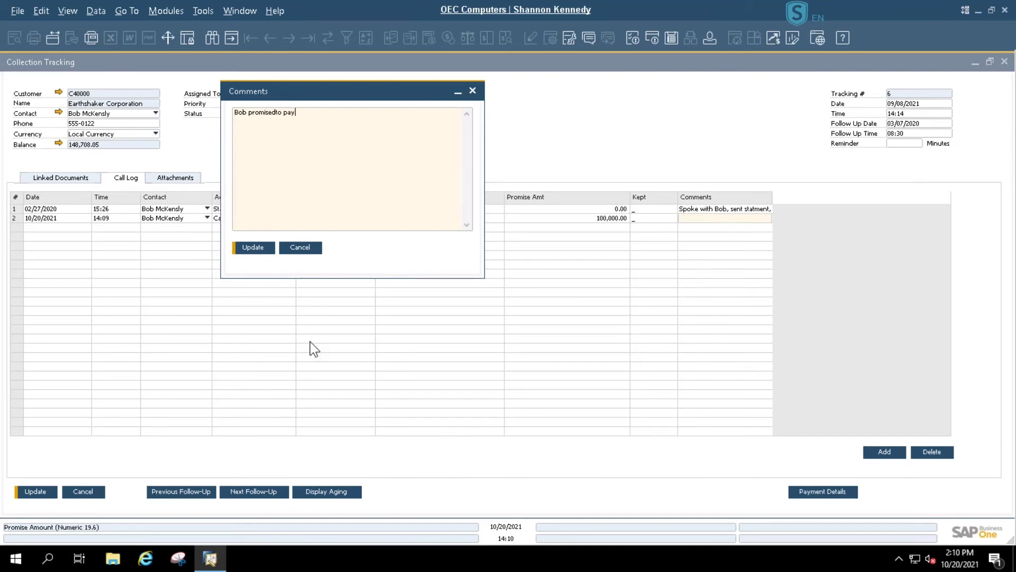
click(260, 249)
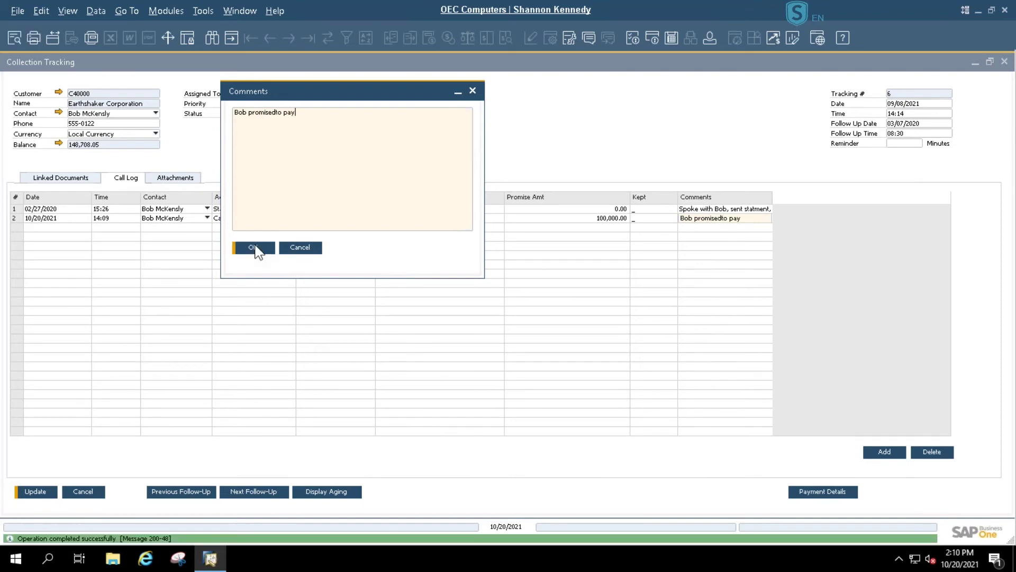
click(181, 182)
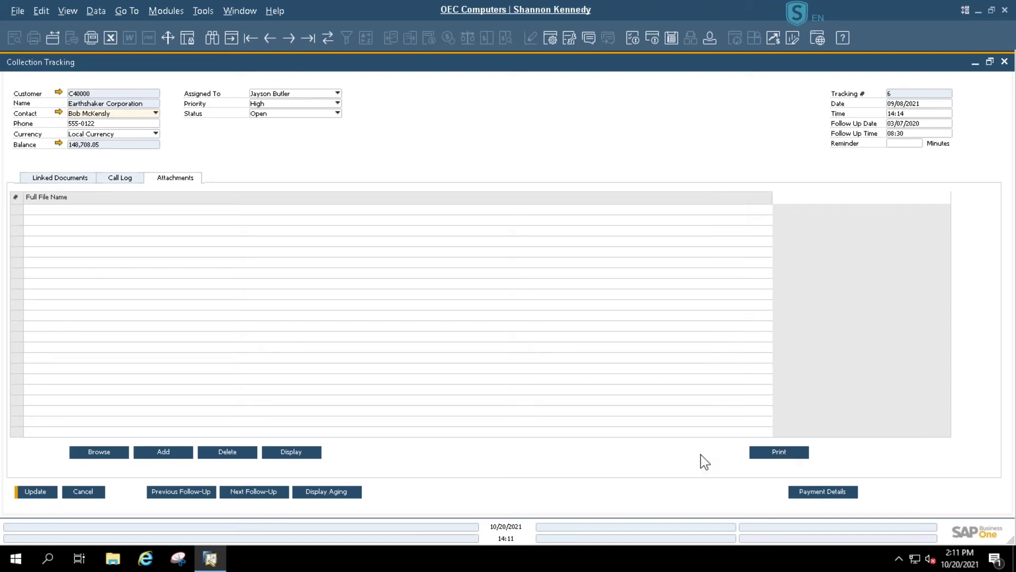
- Tick Excluded for linked invoices 1069, 1070 and 1071 and save Collection Tracking 6
click(43, 186)
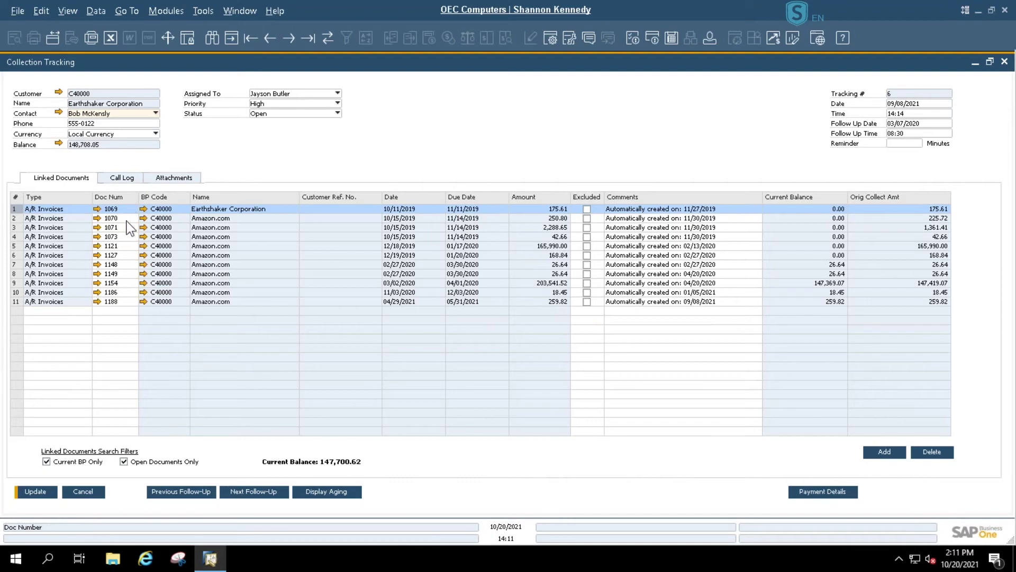
click(587, 209)
click(587, 218)
click(586, 227)
click(588, 227)
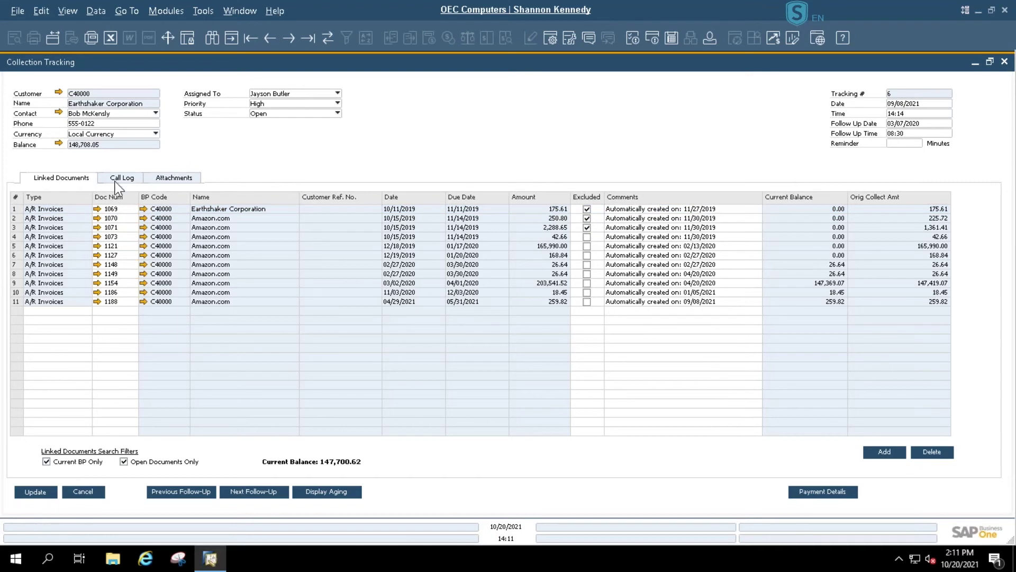
key(Return)
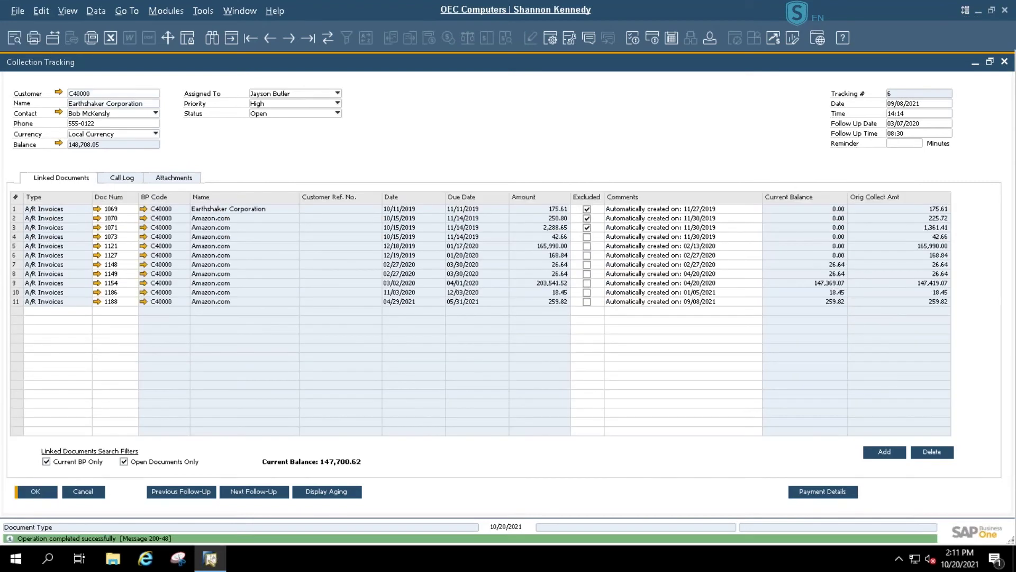
- Review the customer's payment details from the Call Log, then close them to return to the call log
click(122, 177)
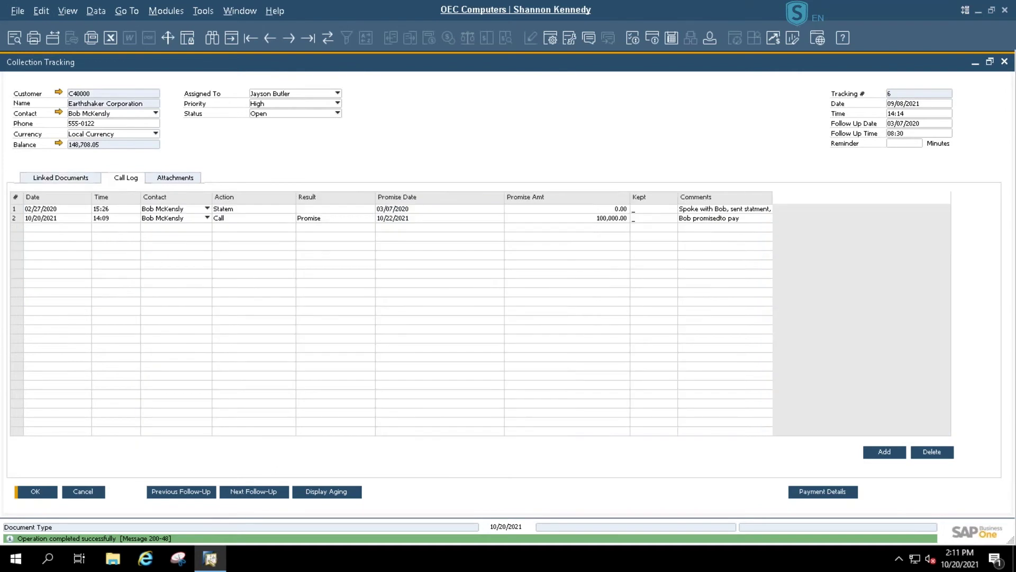
click(821, 492)
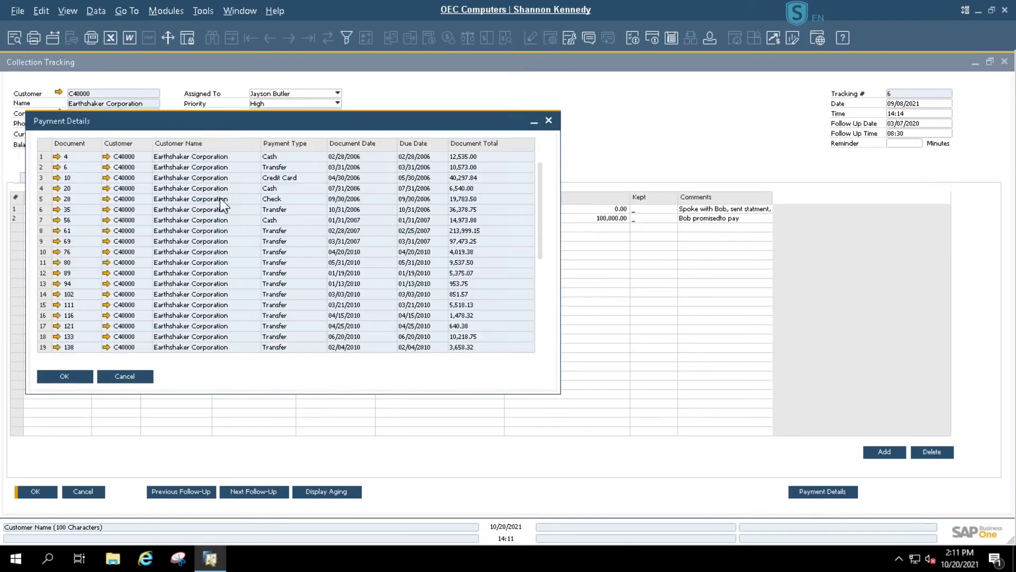
drag(540, 177, 537, 358)
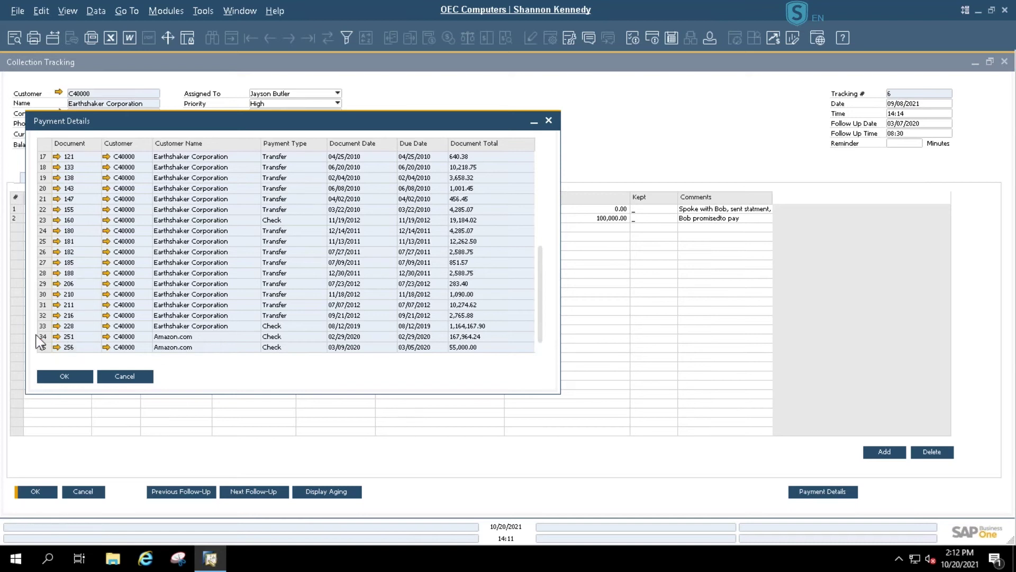
click(123, 377)
click(905, 144)
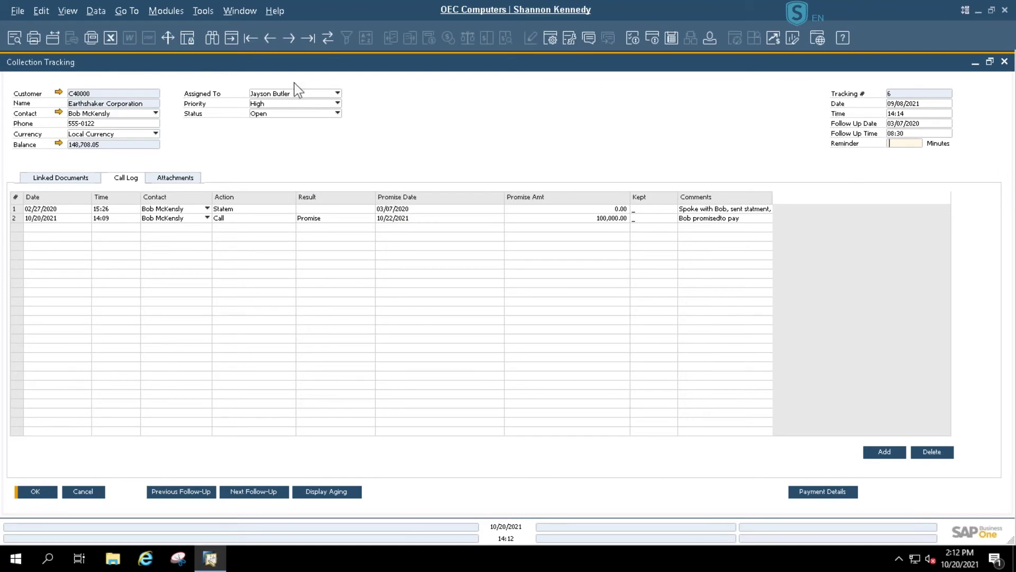
- Keep the current assignee, enter 60 reminder minutes on Collection Tracking 6, and update
click(337, 94)
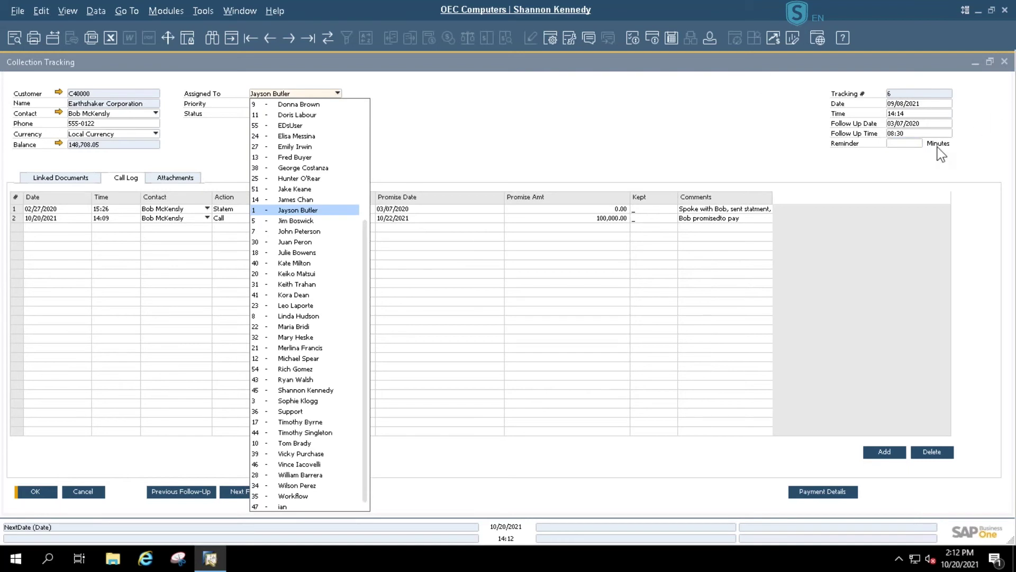
click(900, 149)
click(897, 146)
text(60)
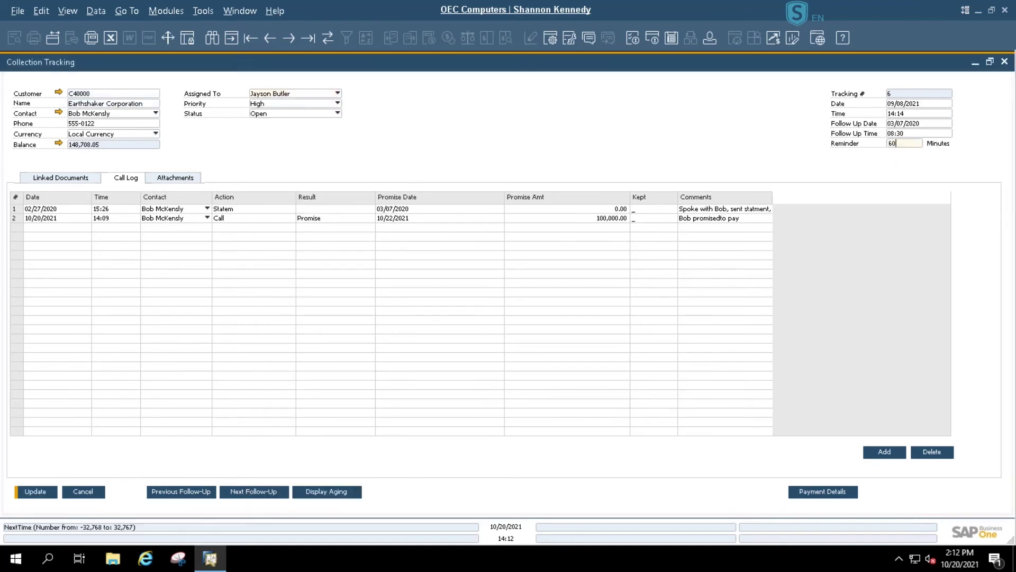
click(35, 492)
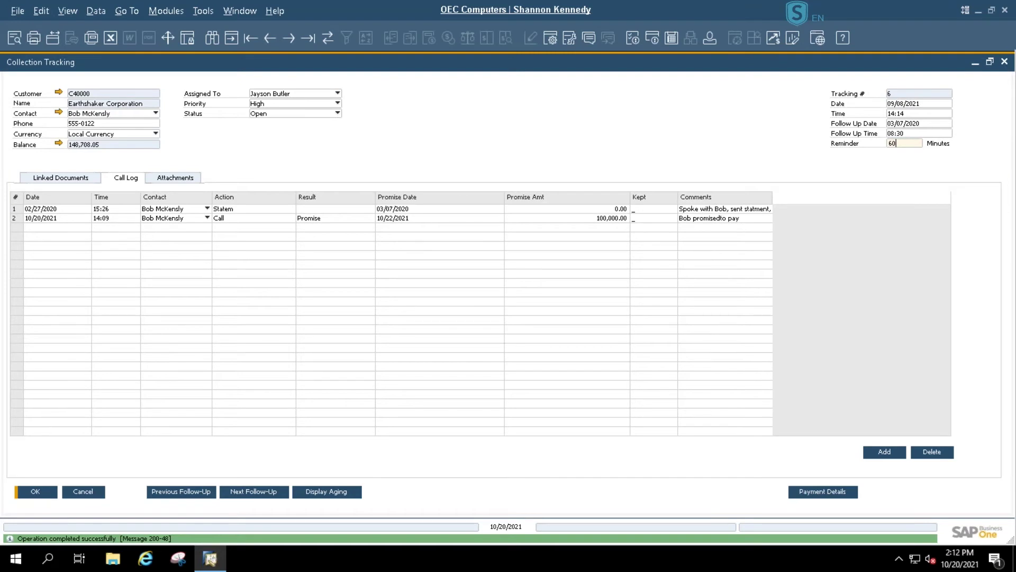
click(253, 9)
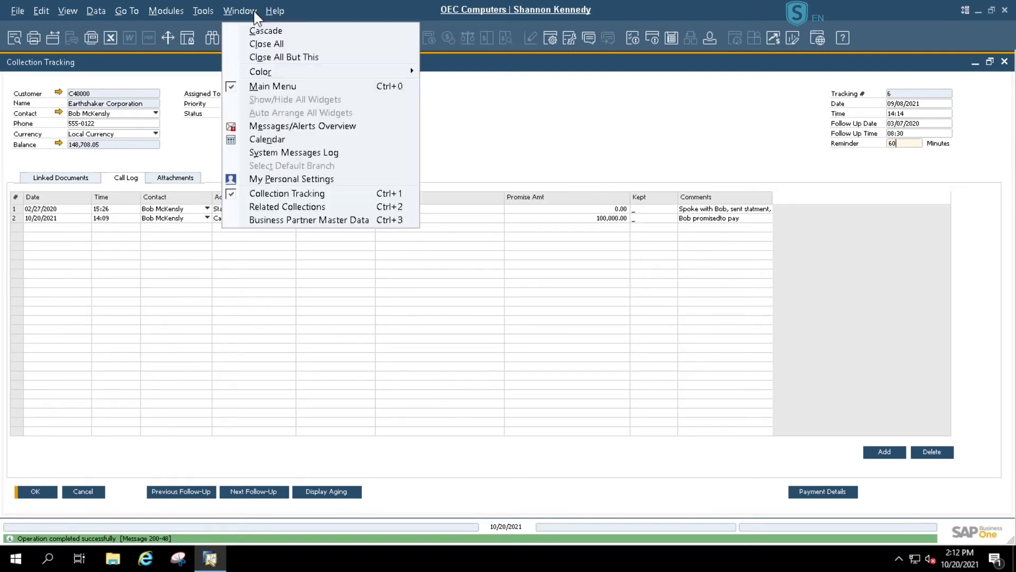
- Open the messages and alerts overview, then close it again
click(273, 128)
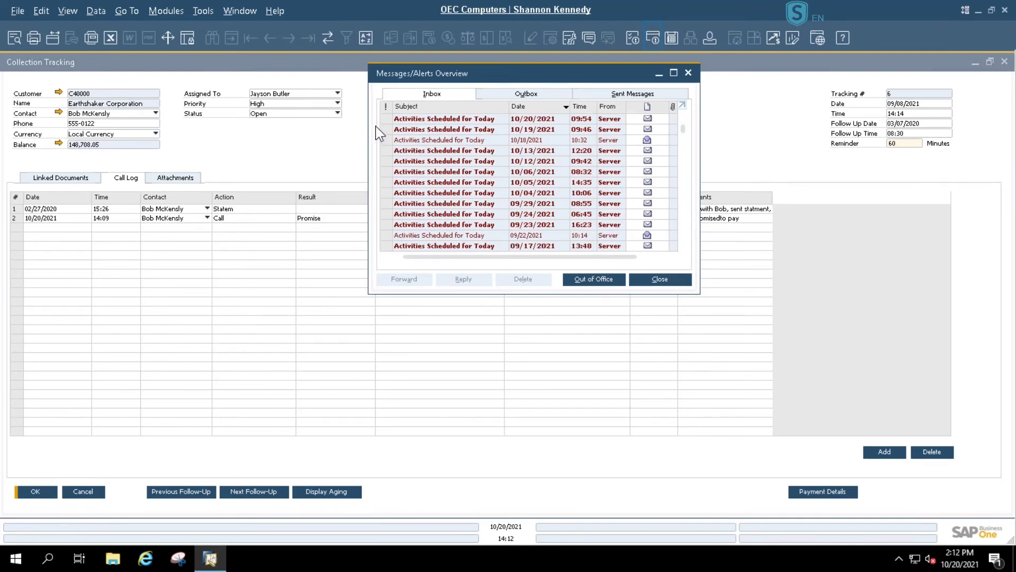
click(688, 72)
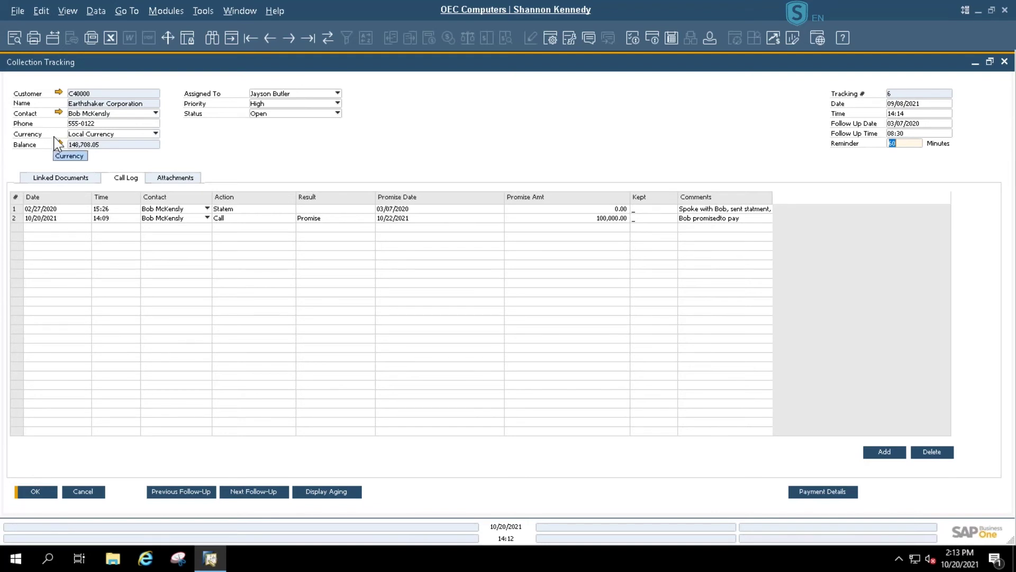
- View the linked documents, close Collection Tracking and Related Collections, and open Amazon.com's A/R Collection Reports
click(52, 178)
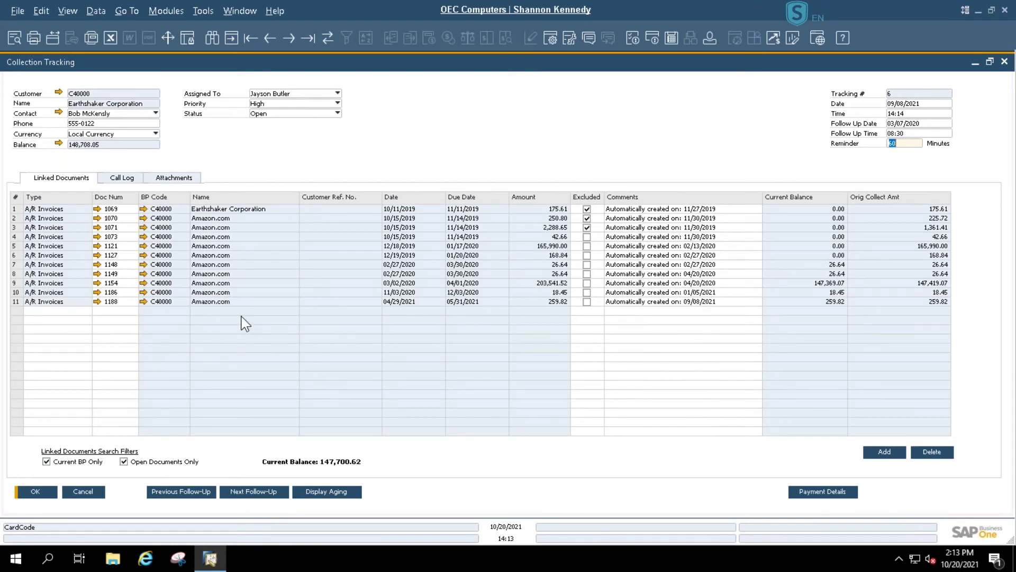
click(1005, 58)
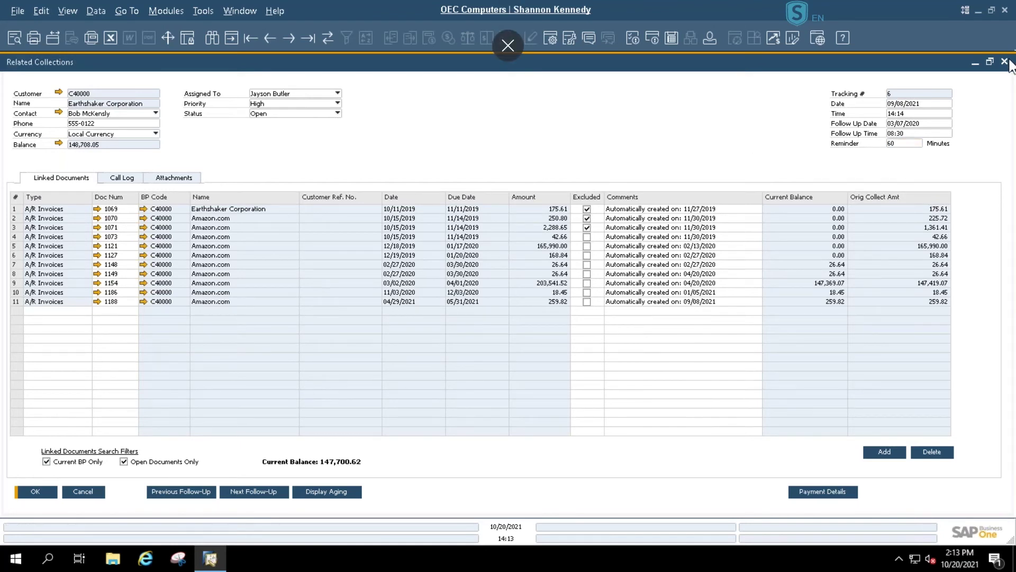
click(1004, 61)
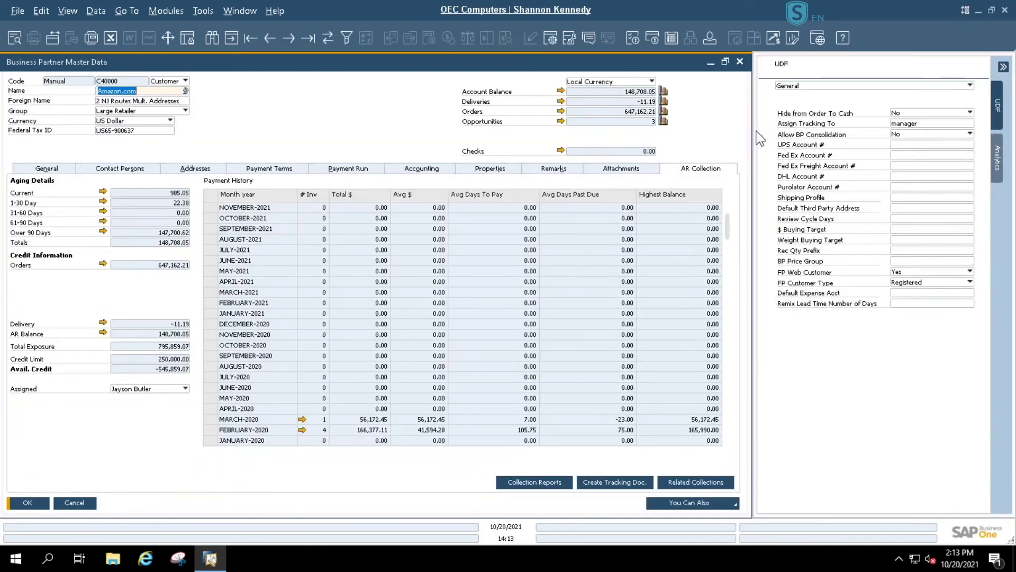
click(547, 486)
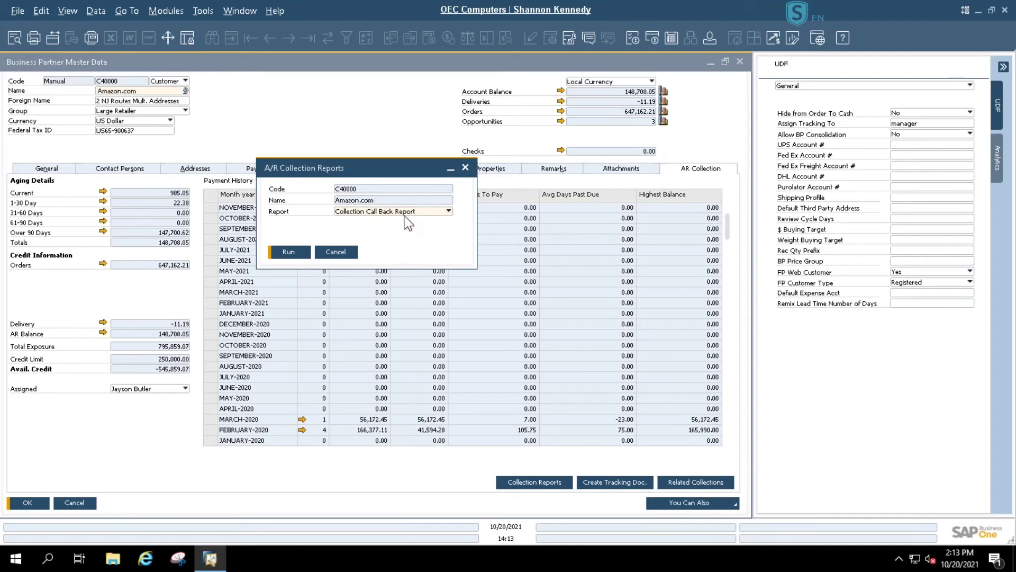
- Leave the report on Collection Call Back Report, cancel the reports dialog, and close Amazon.com's master data
click(449, 213)
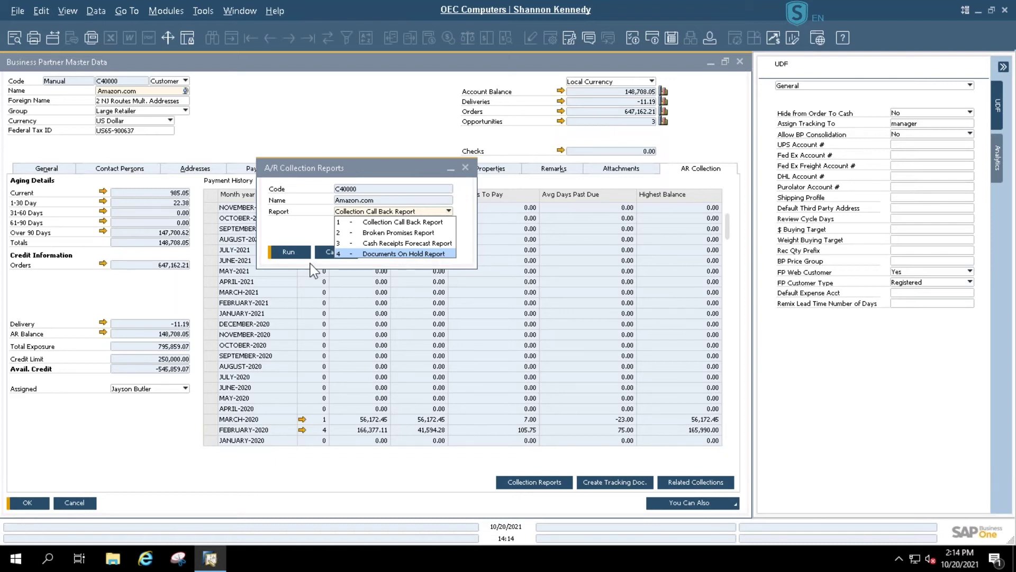
click(332, 257)
click(334, 253)
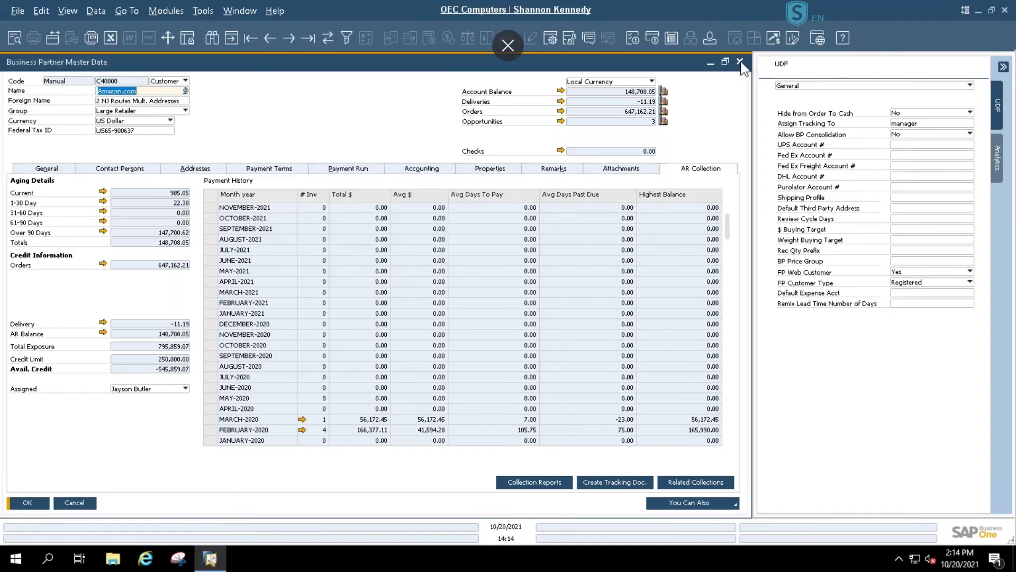
click(740, 61)
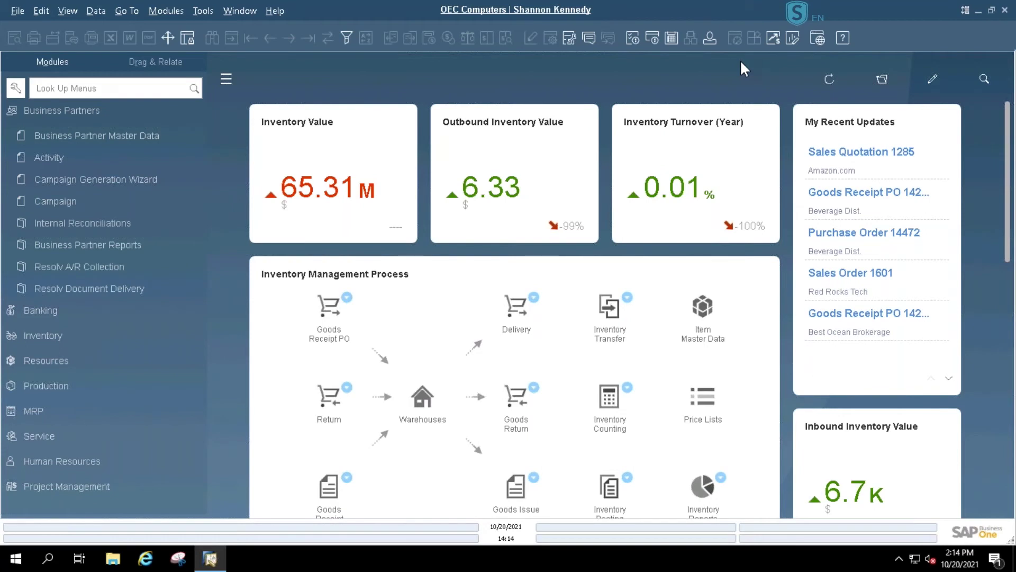
- Open Customer Configuration under Resolv > Resolv Document Delivery > Customer Delivery in the Modules menu
click(87, 110)
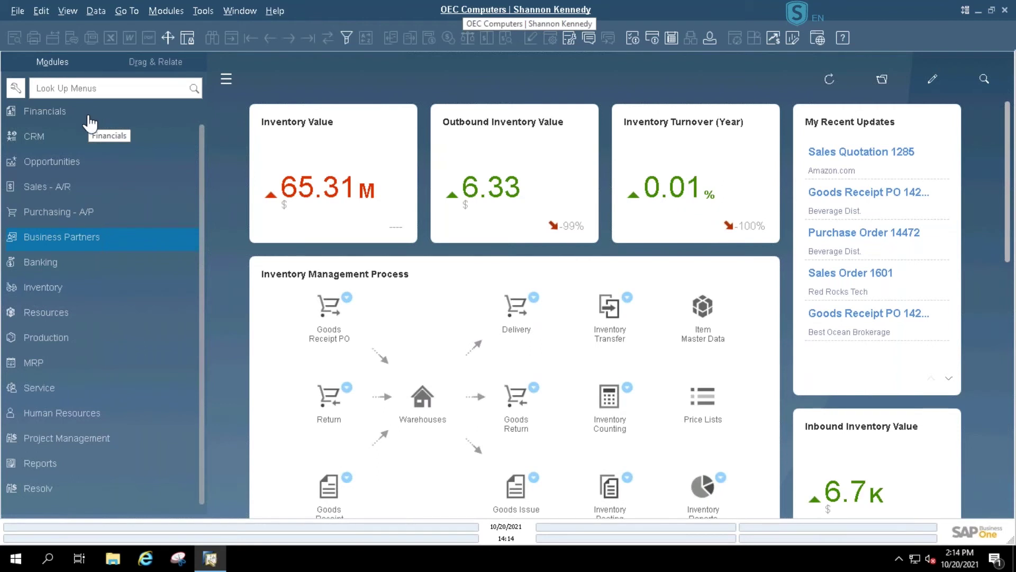
click(52, 481)
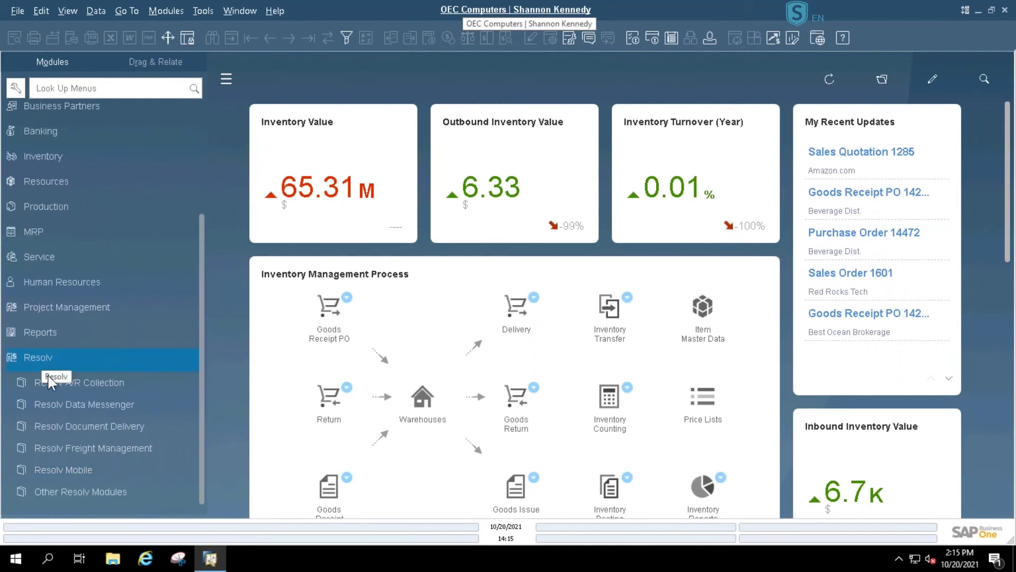
click(57, 426)
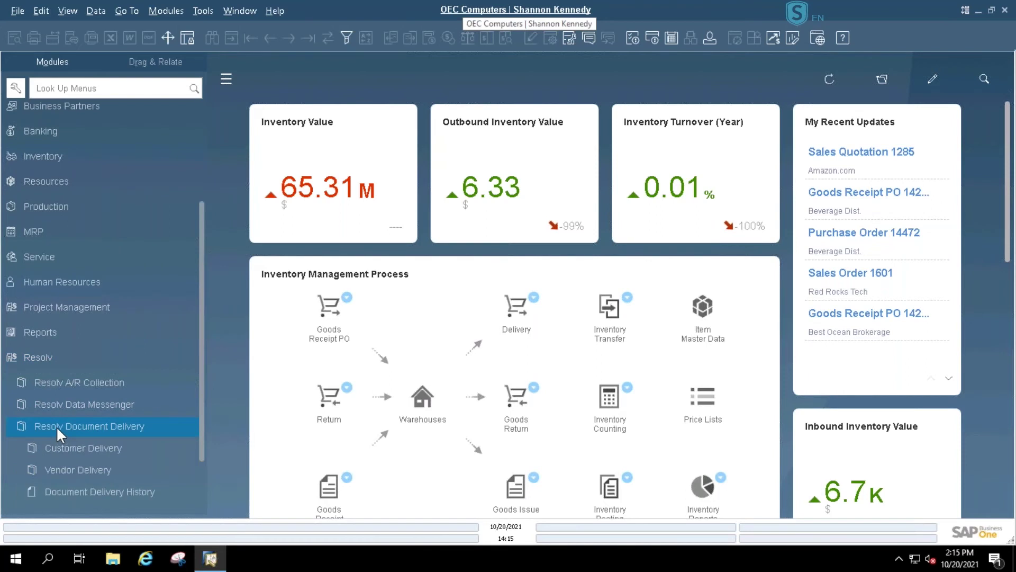
key(Up)
scroll(56, 425, down, 3)
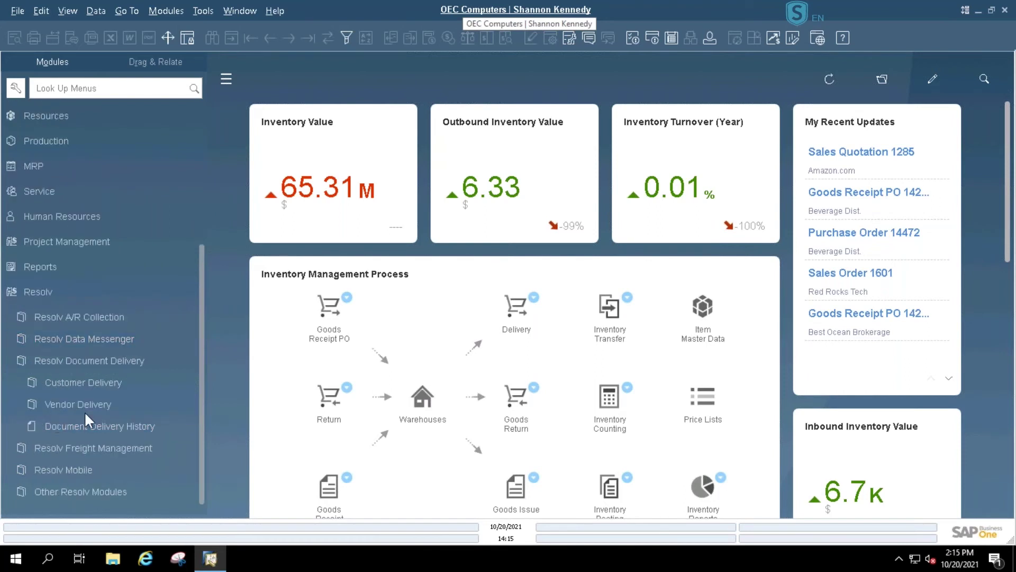
click(90, 379)
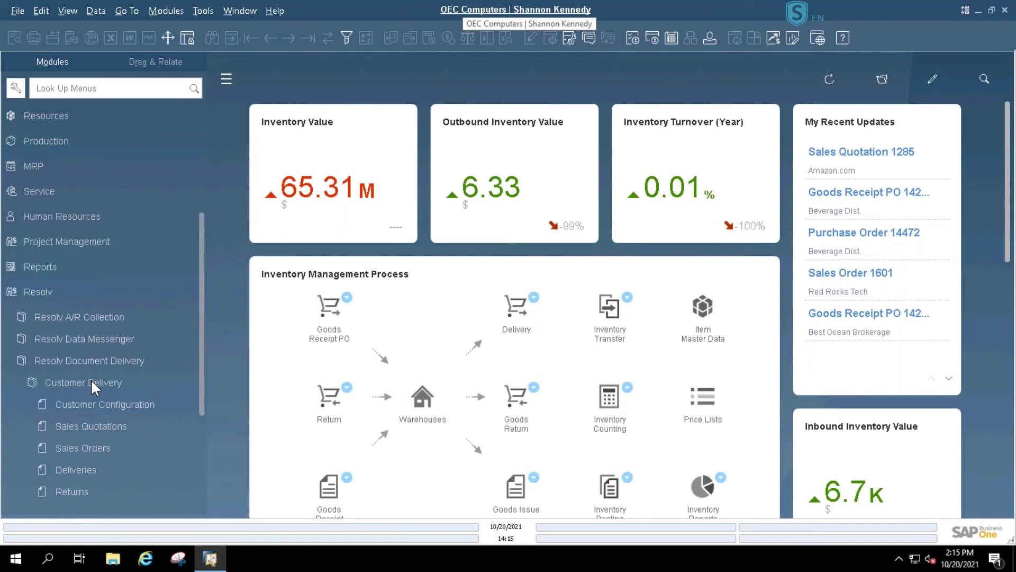
scroll(90, 379, down, 3)
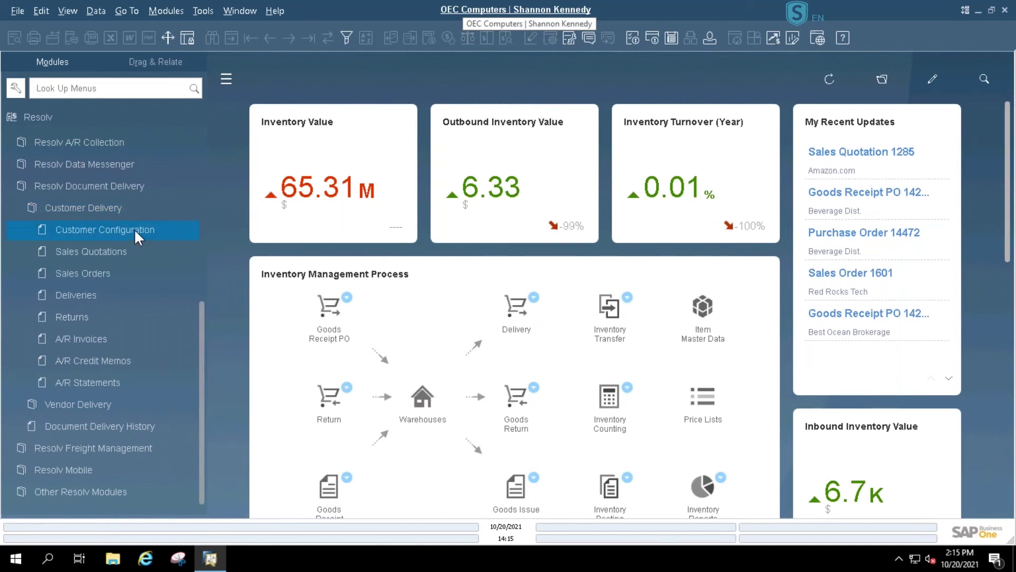
click(134, 229)
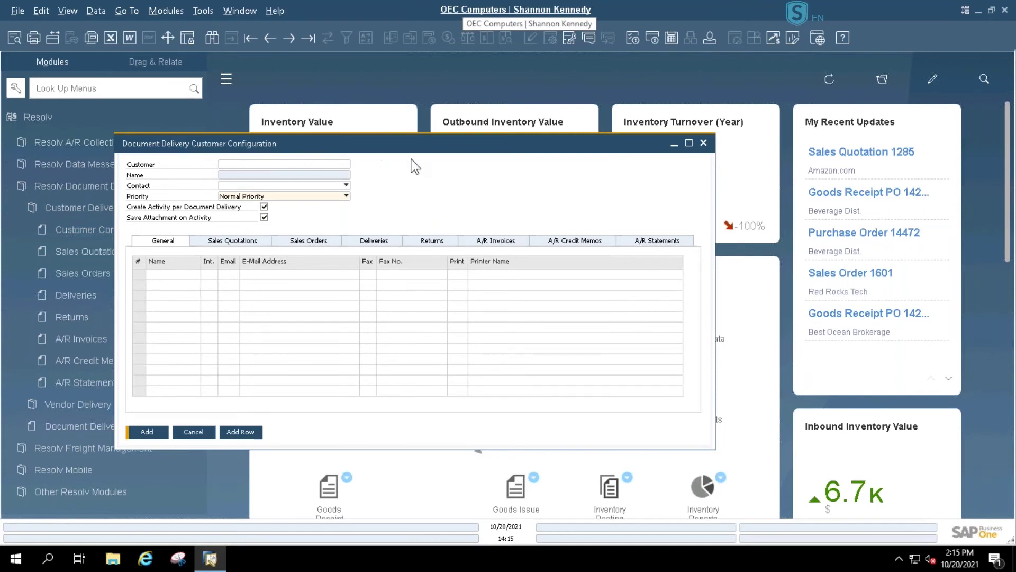
- Find configurations by name 'amaz', load Amazon.com's BP Default entry, and maximize the form
click(213, 37)
key(Tab)
text(amaz)
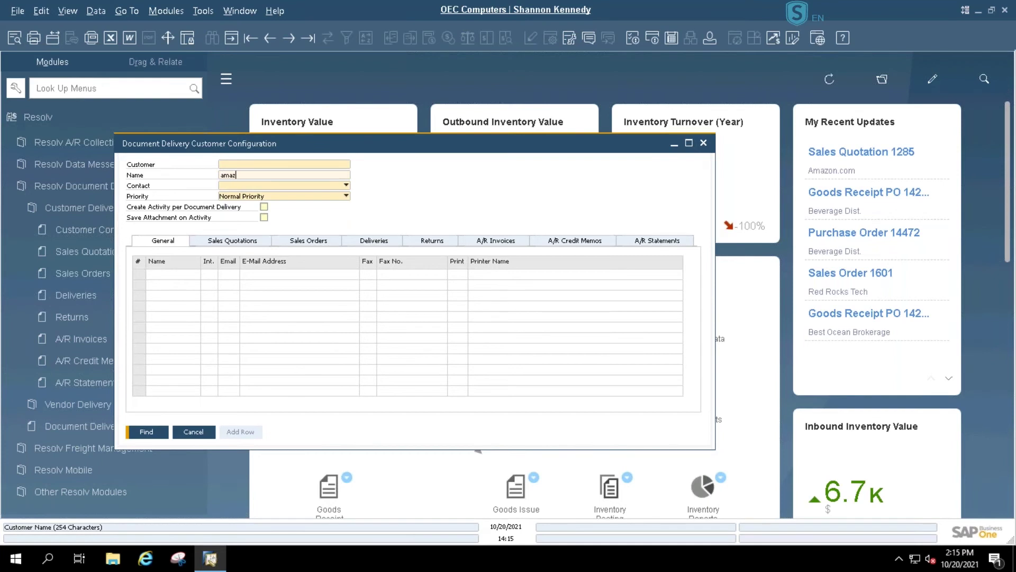
key(Return)
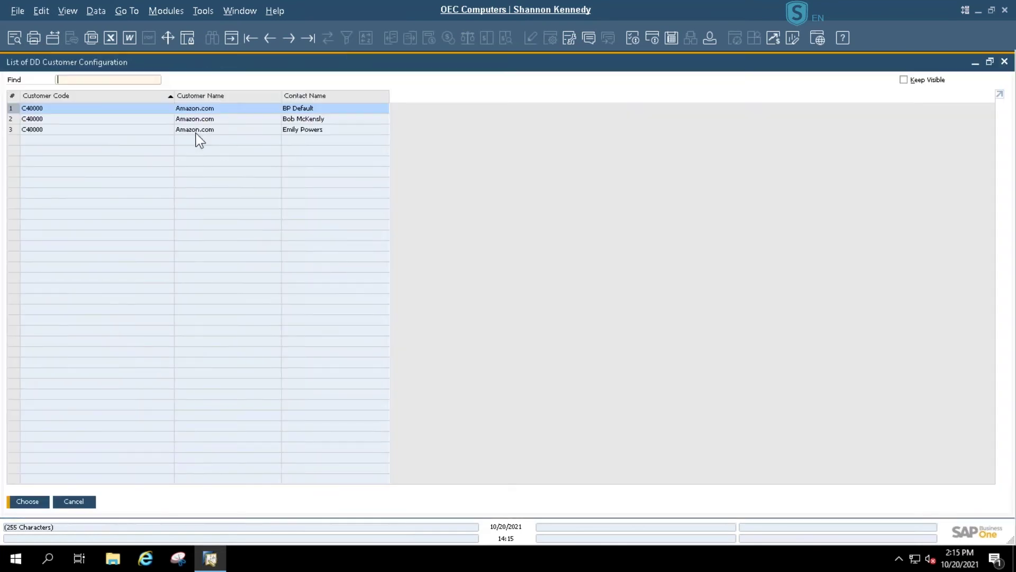
double_click(315, 111)
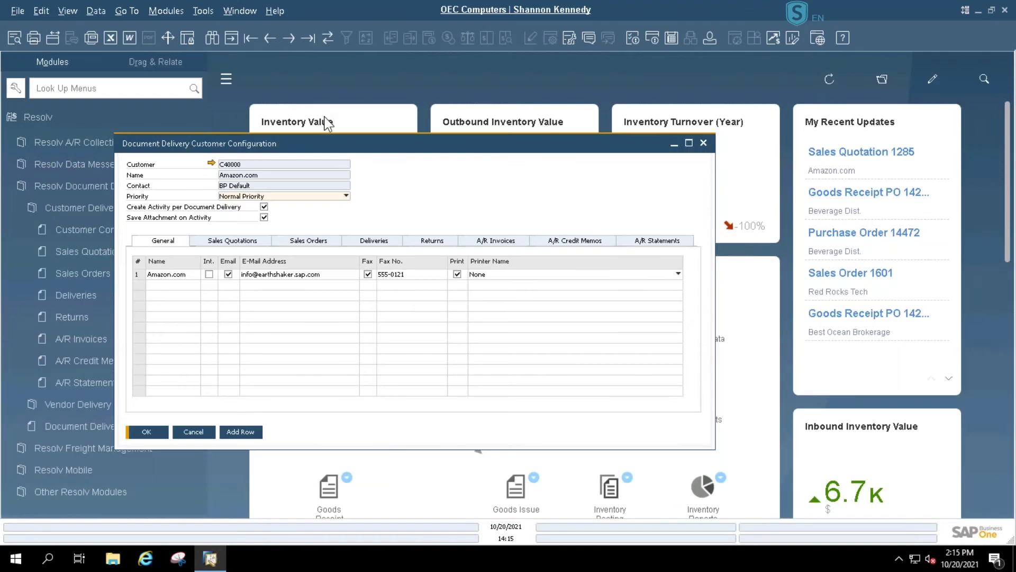
click(690, 143)
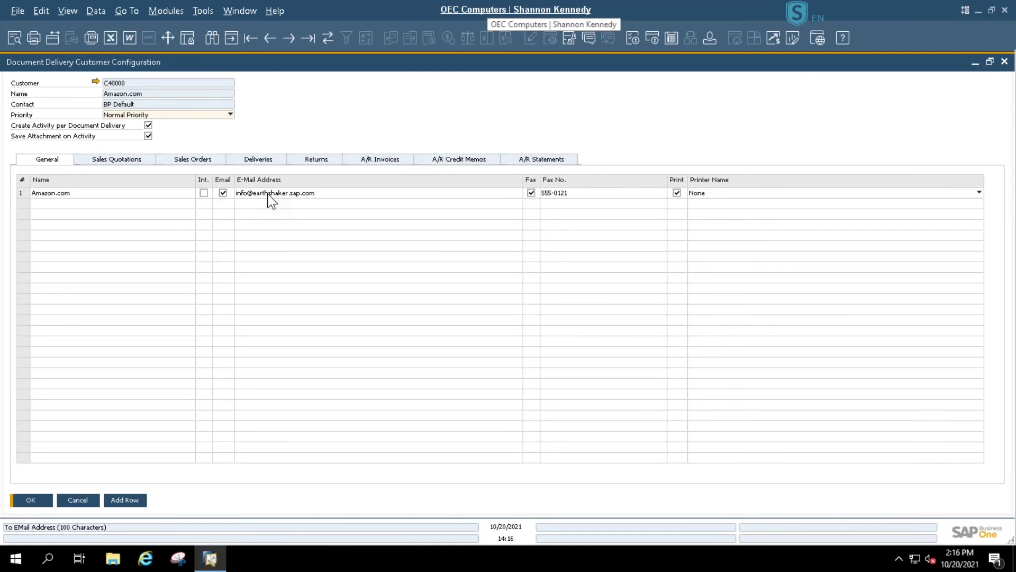
- Add a second General recipient row with a contact's name and Email delivery ticked, and update
click(138, 503)
text(Bob)
key(Tab)
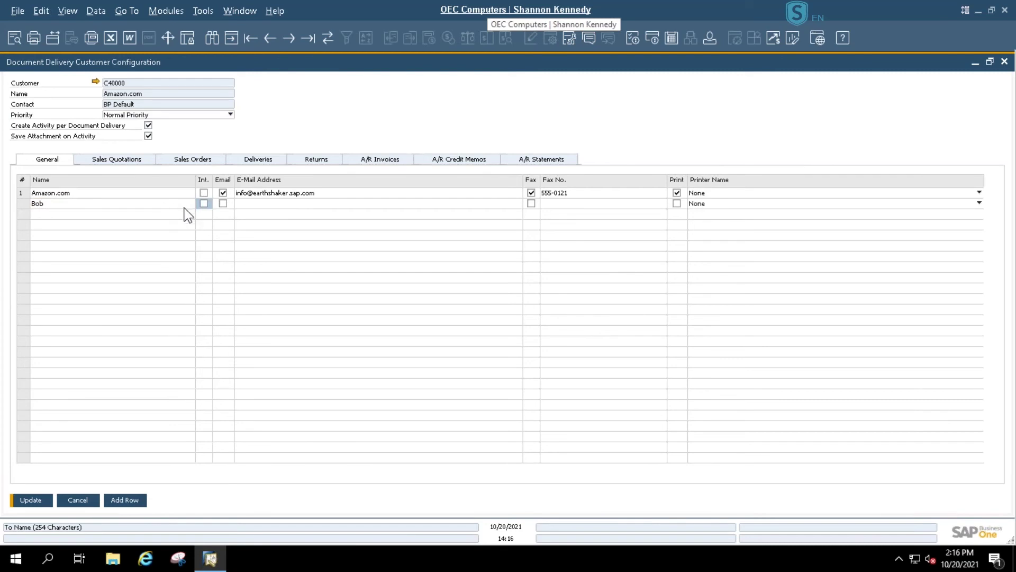
click(222, 205)
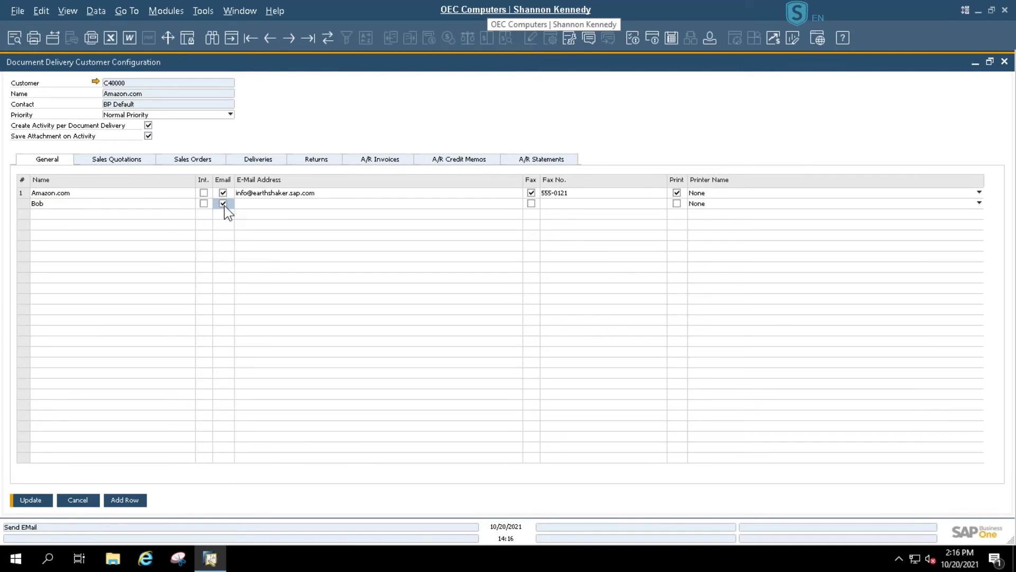
click(264, 203)
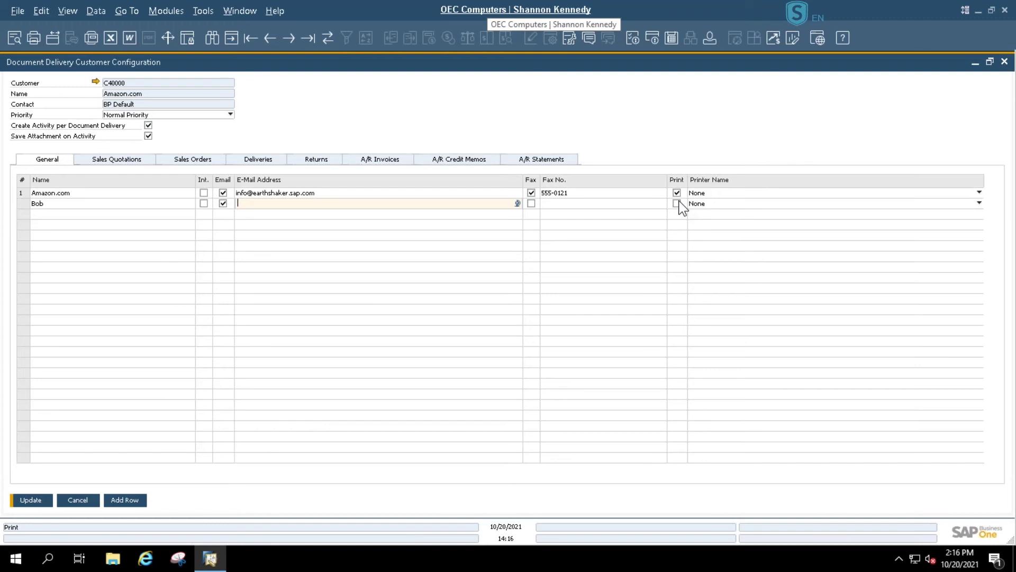
click(45, 502)
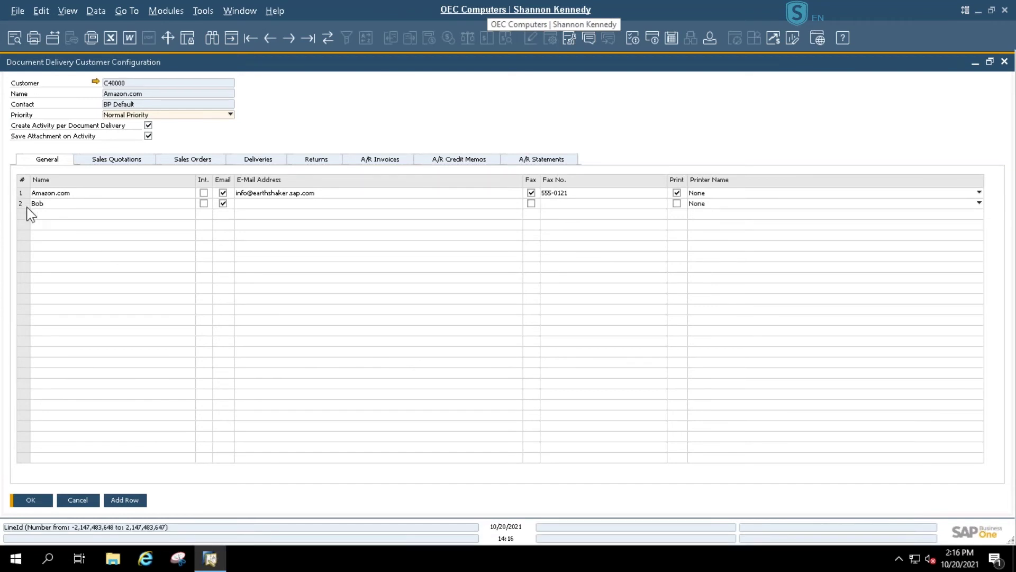
click(223, 203)
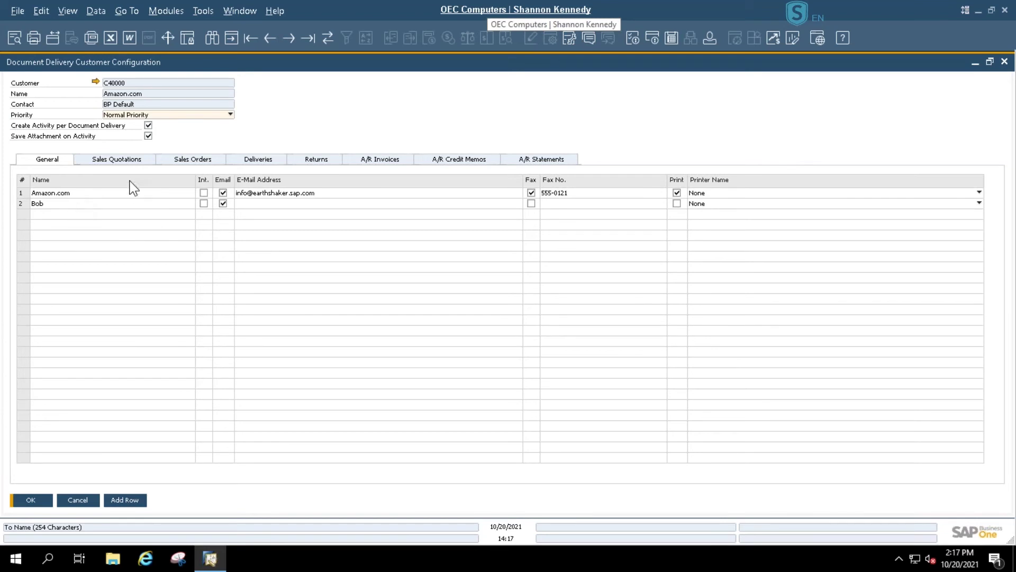
click(124, 163)
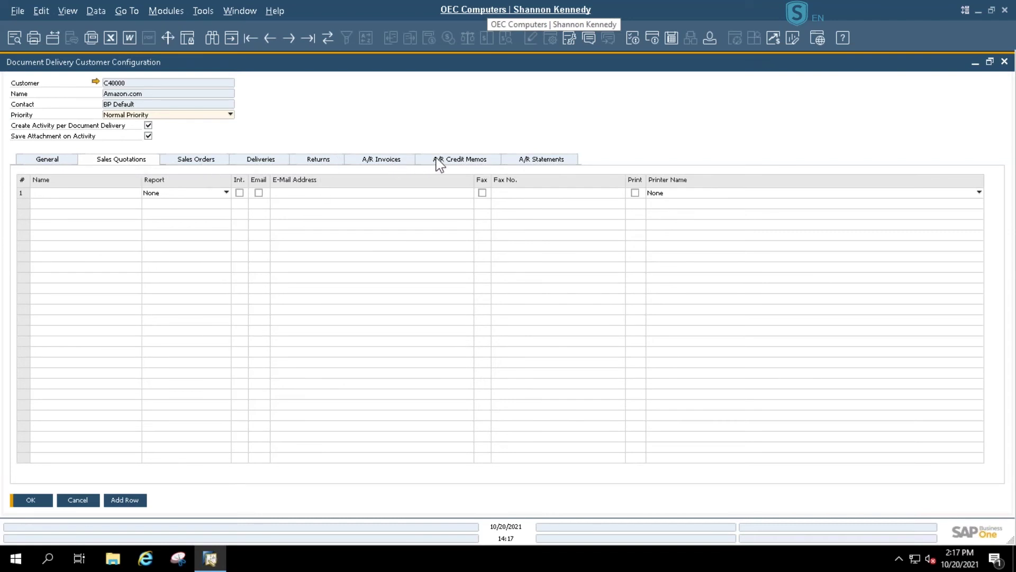
click(543, 161)
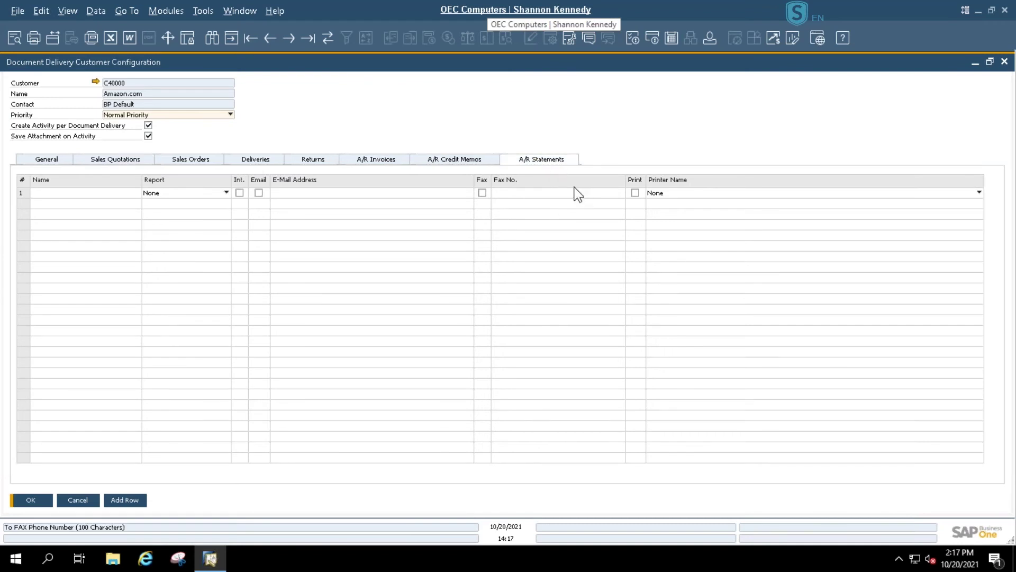
click(30, 161)
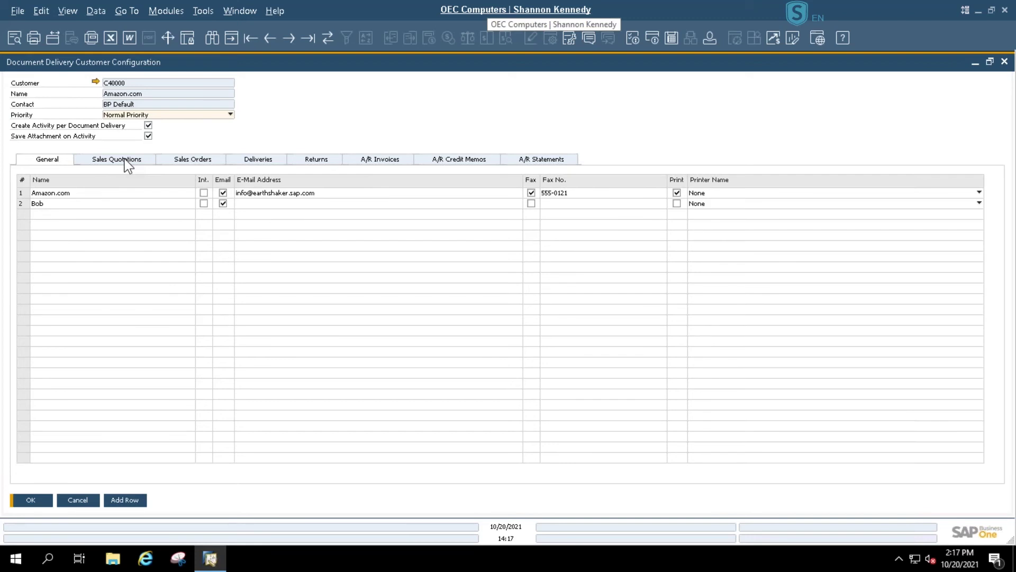
click(180, 162)
- Enter a contact name and e-mail address in Sales Orders row 1, update, and close with OK
click(85, 192)
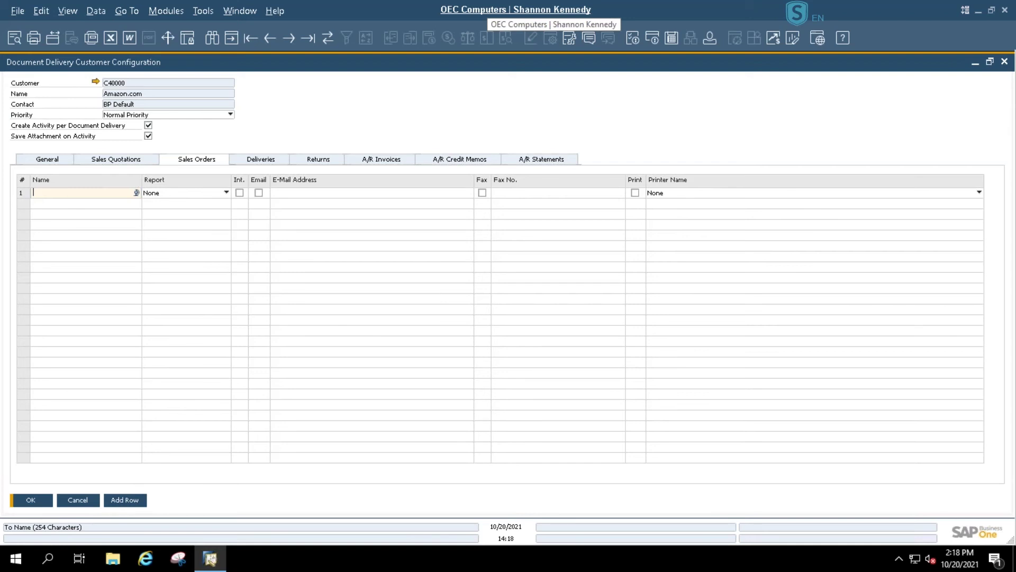
text(Shannon)
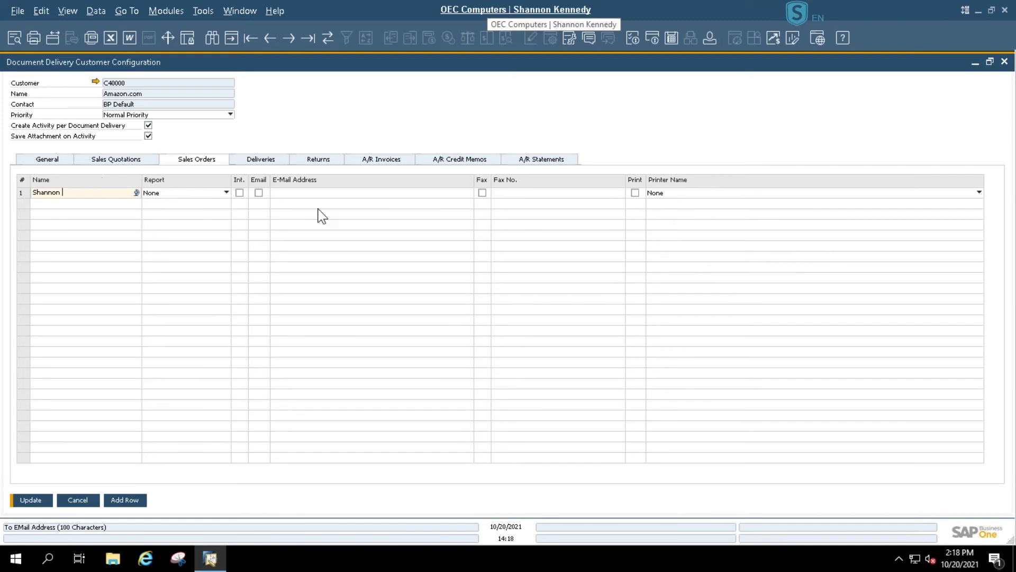
click(312, 193)
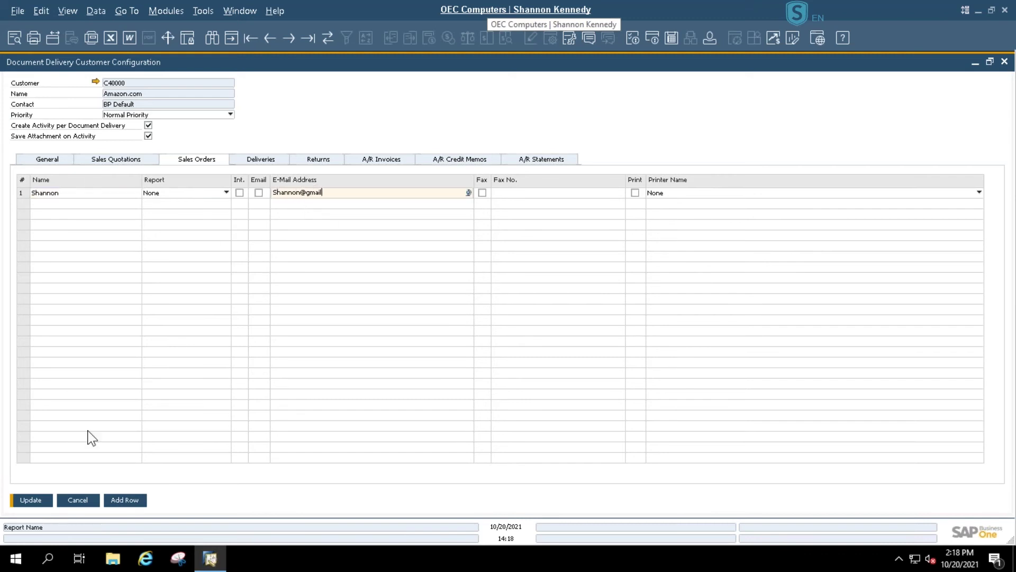
click(35, 502)
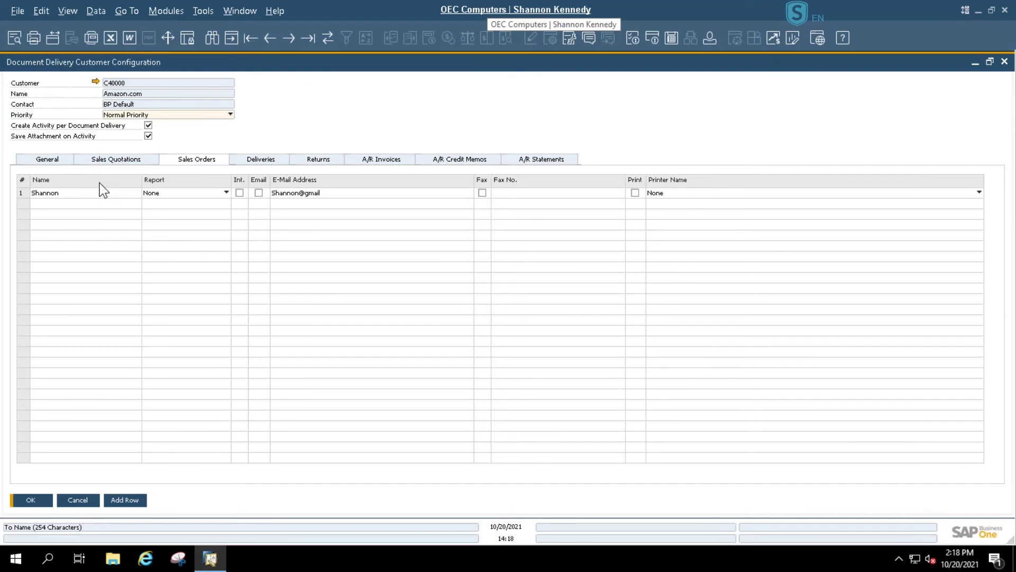
click(35, 502)
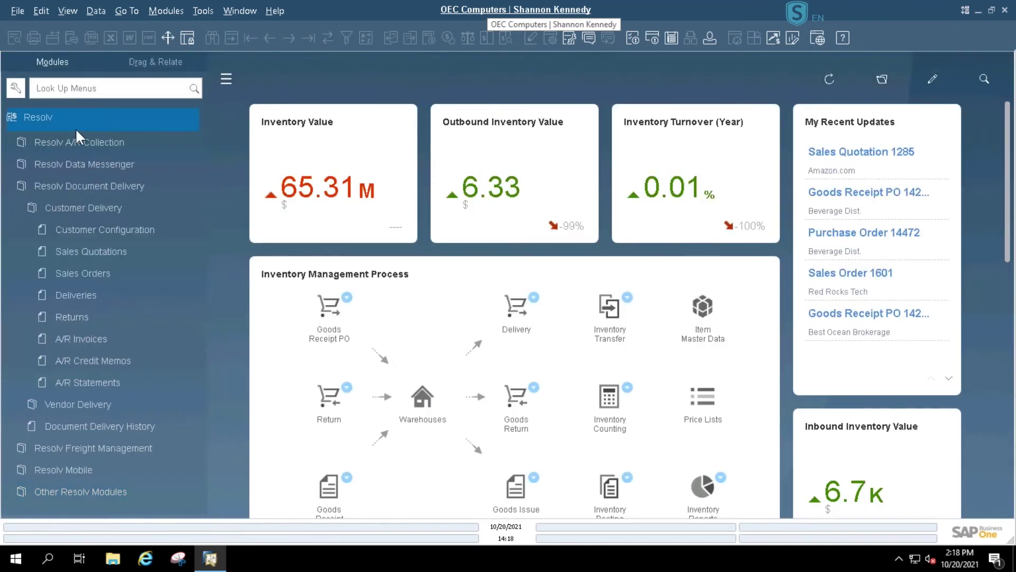
- Open Business Partner Master Data, search type Customer, and load the Amazon.com record
key(Left)
scroll(102, 265, up, 1)
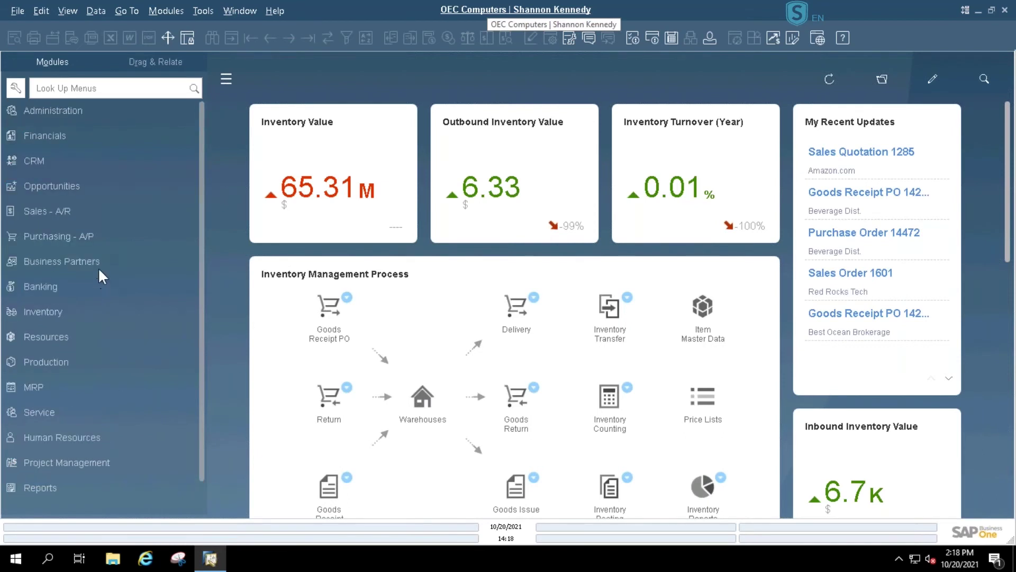
click(94, 261)
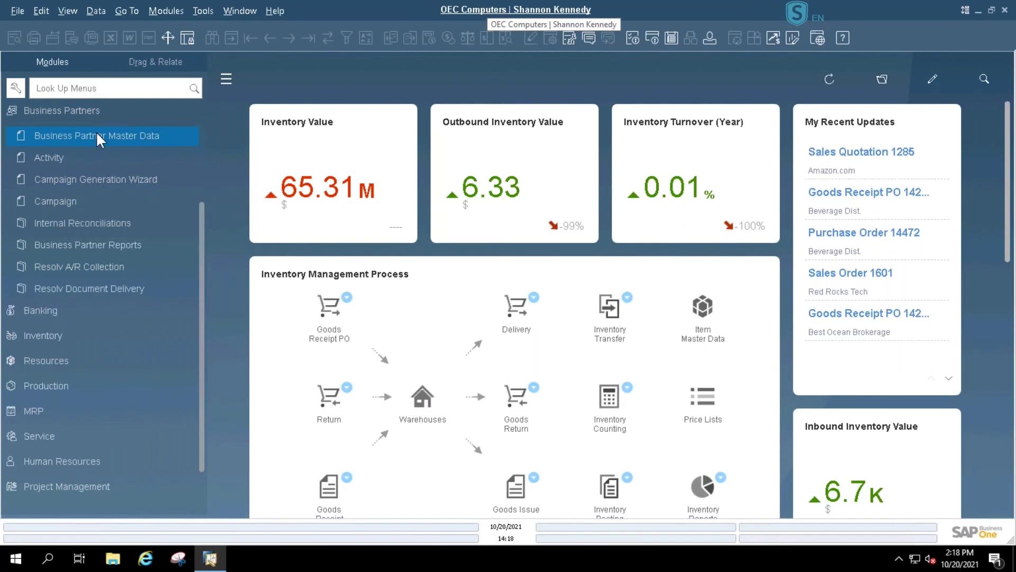
click(99, 137)
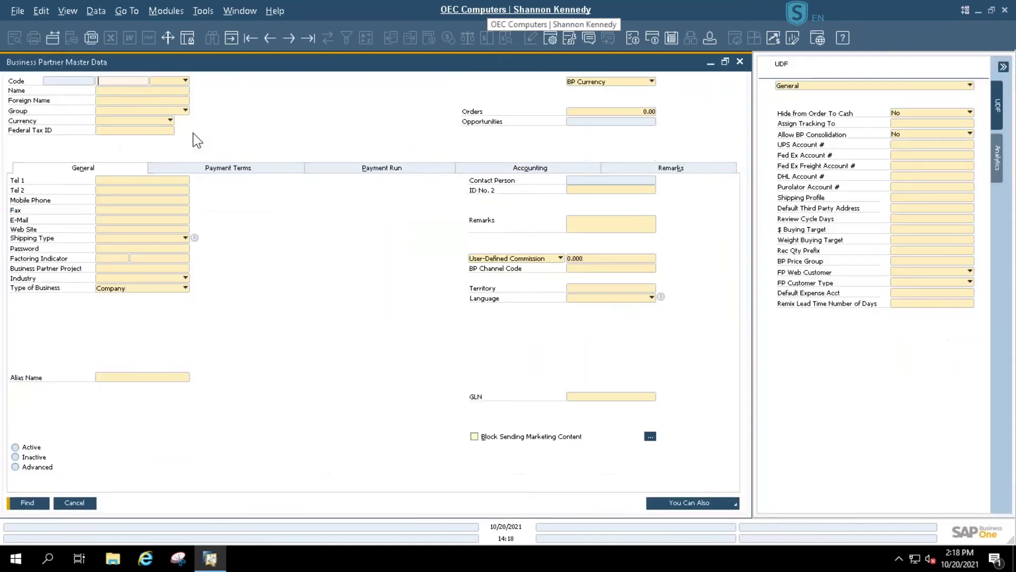
click(185, 80)
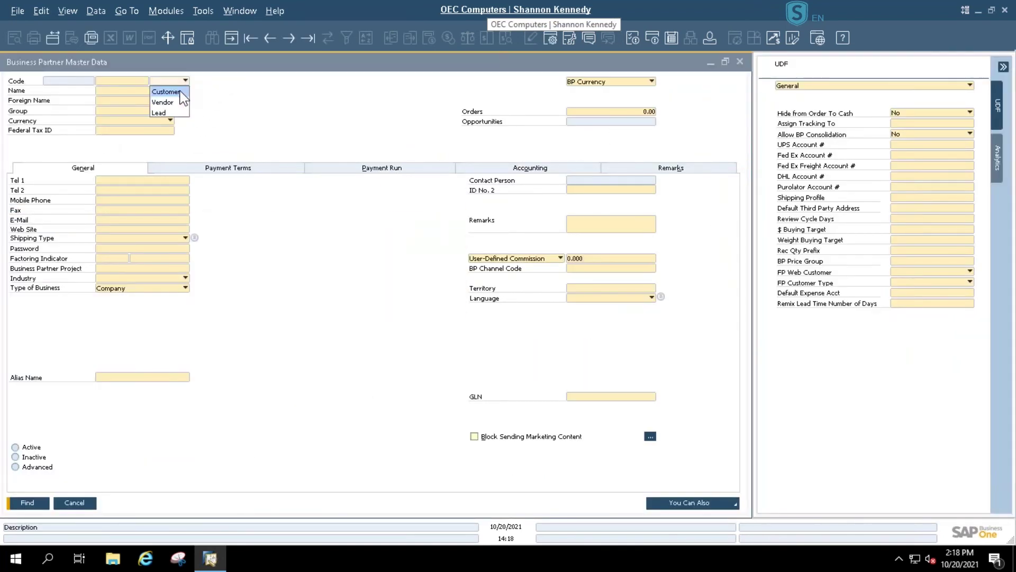
click(180, 92)
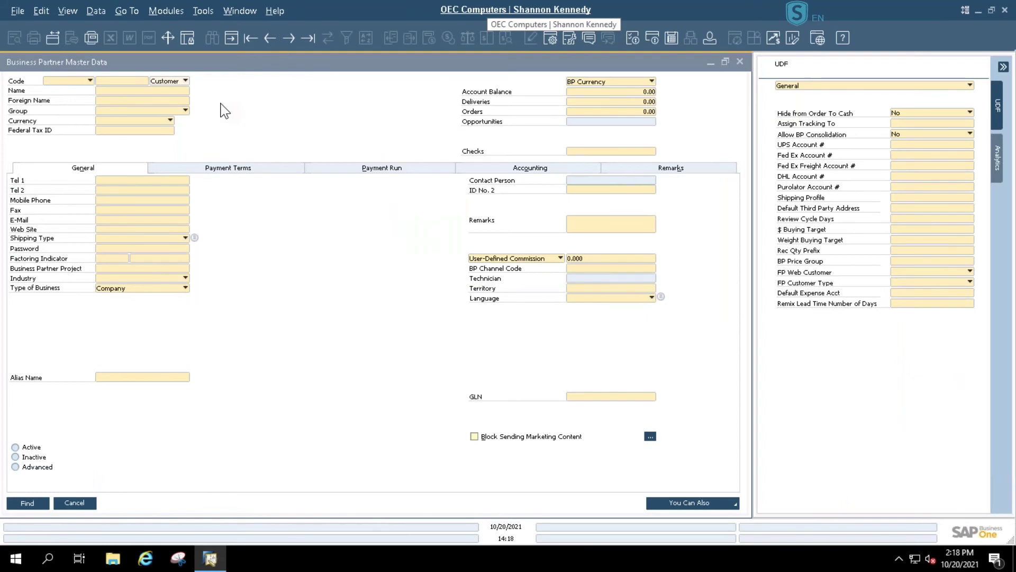
key(Return)
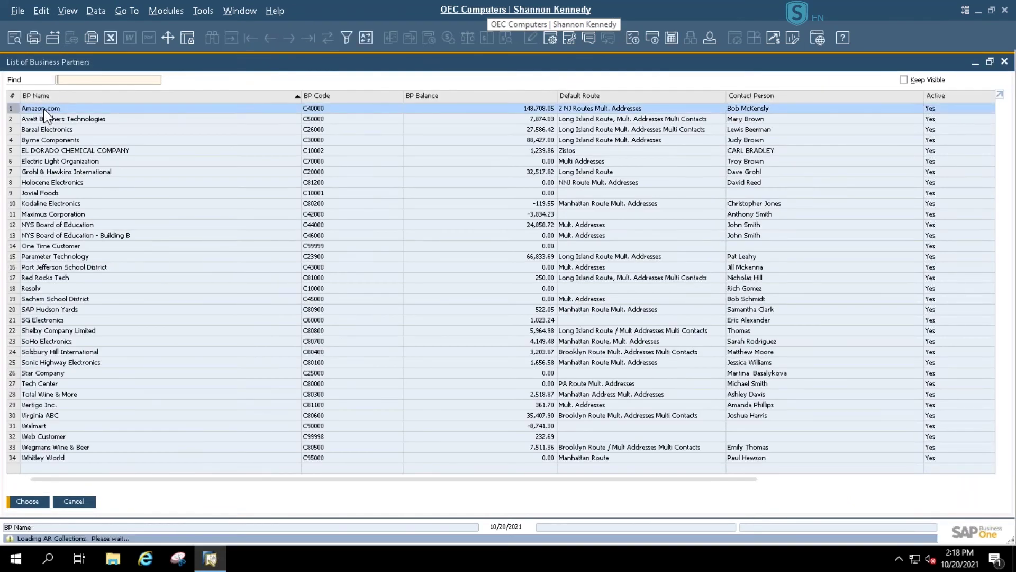
double_click(45, 109)
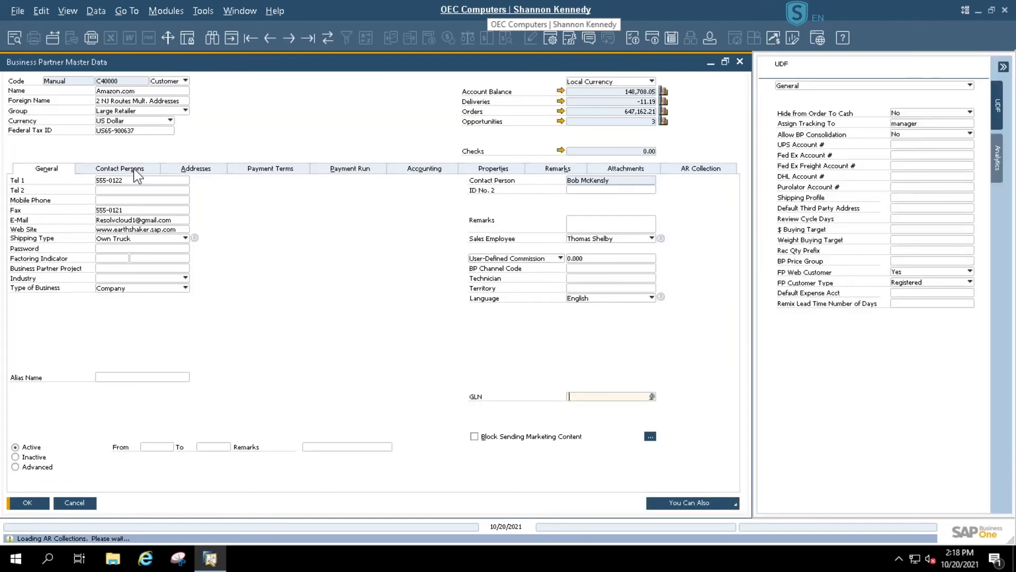
- On the Contact Persons tab, view each of Amazon.com's three contacts, ending on the default one
click(137, 170)
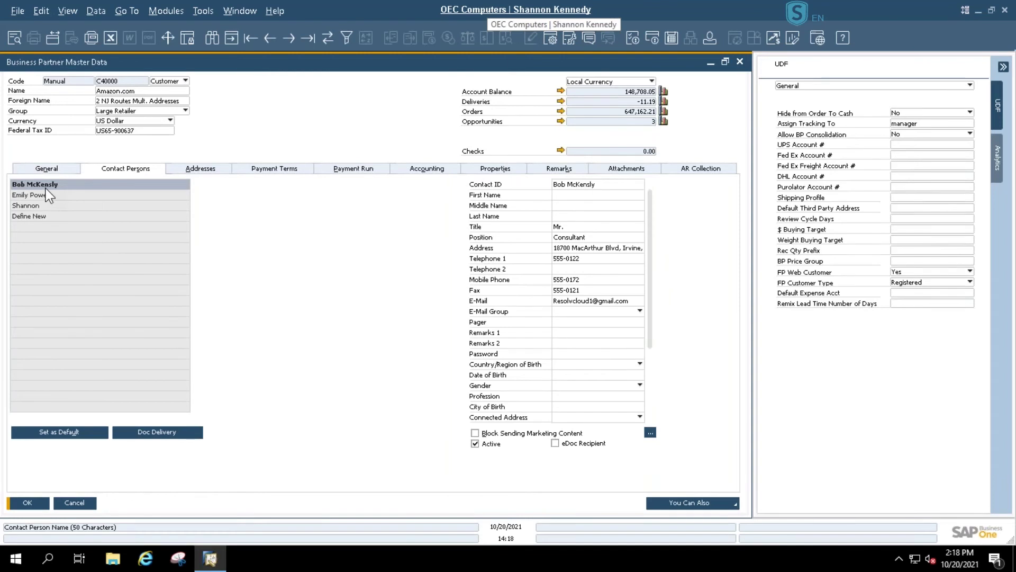
click(48, 198)
click(50, 207)
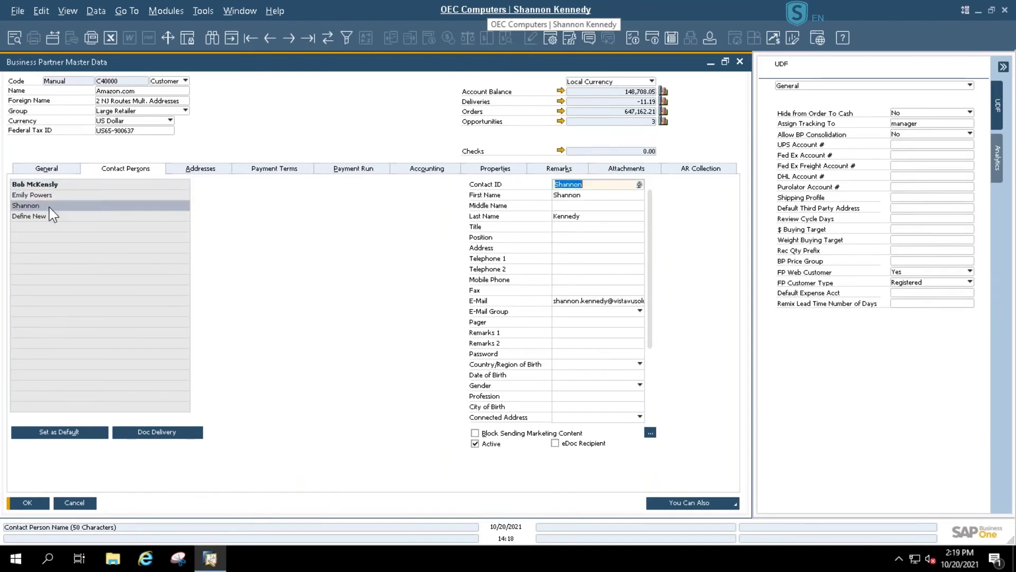
click(52, 187)
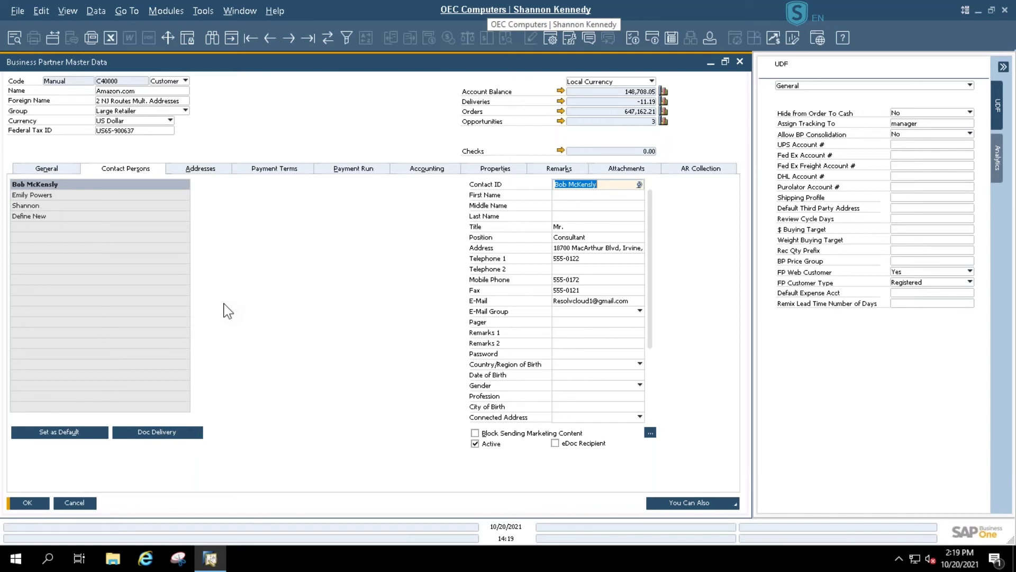
- Open the Document Delivery configuration for Amazon.com's default contact
click(192, 433)
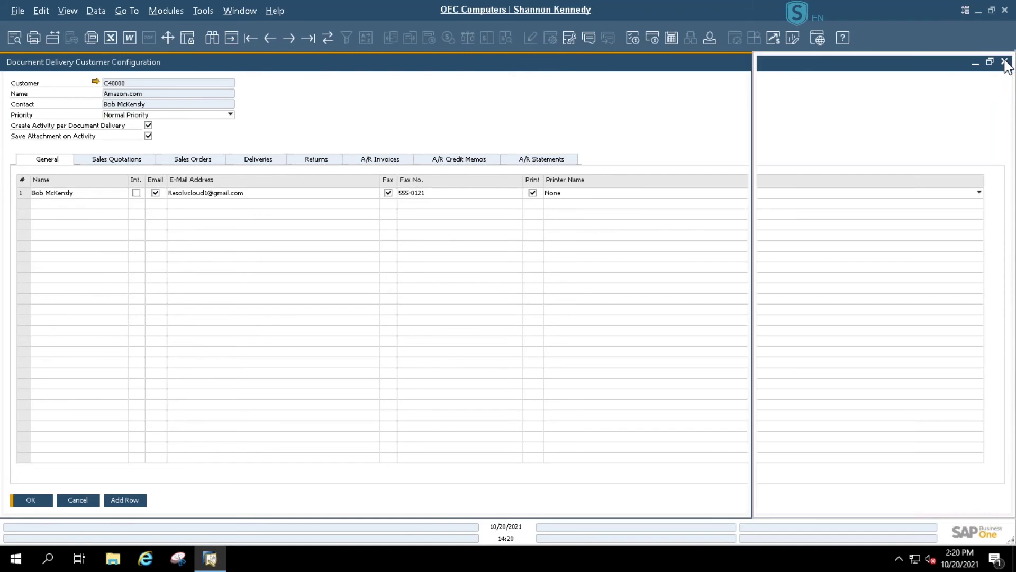
- Close the Document Delivery and BP Master Data windows, then open Resolv A/R Statements from Customer Delivery
click(1005, 63)
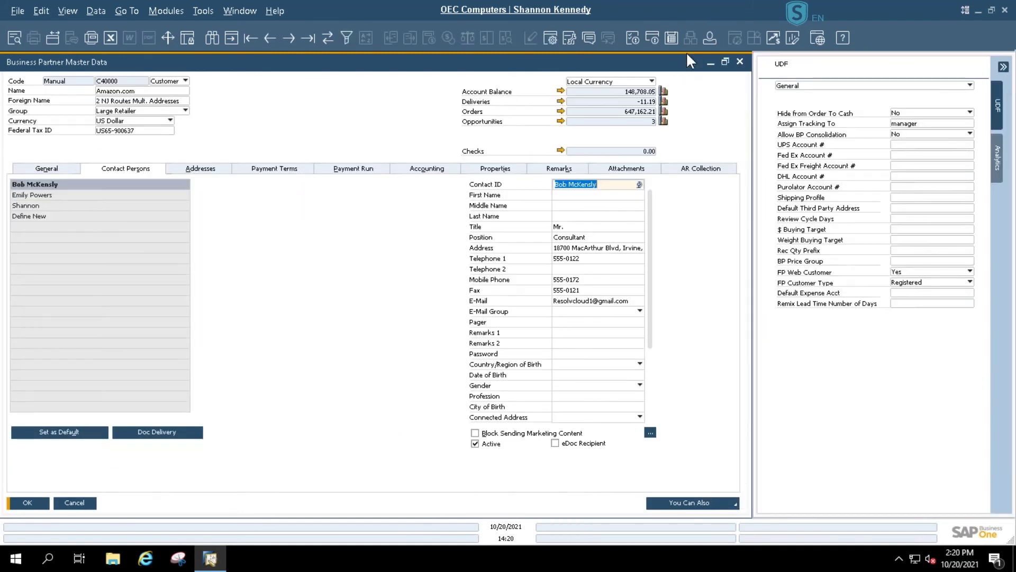
click(740, 61)
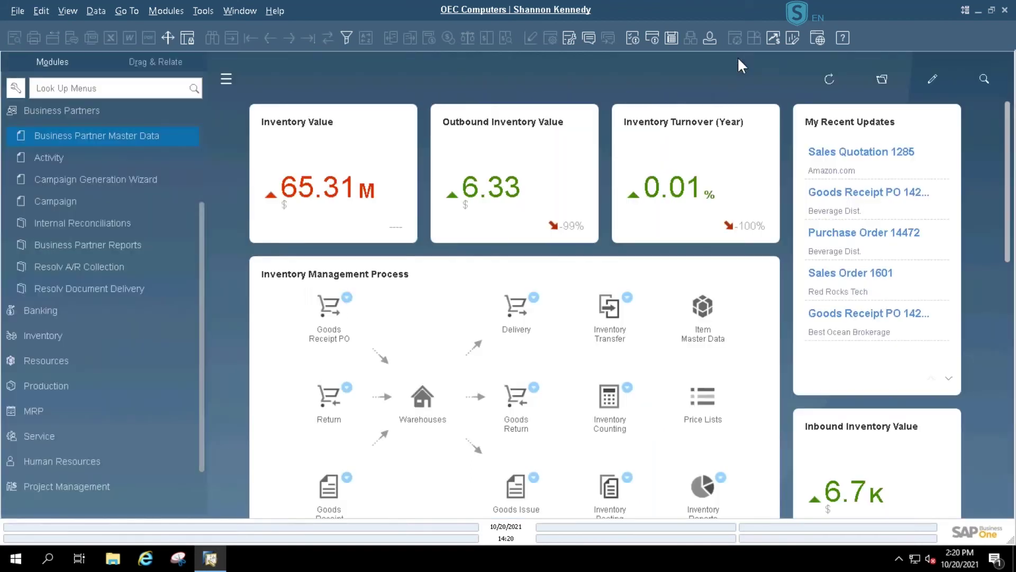
click(80, 111)
click(48, 489)
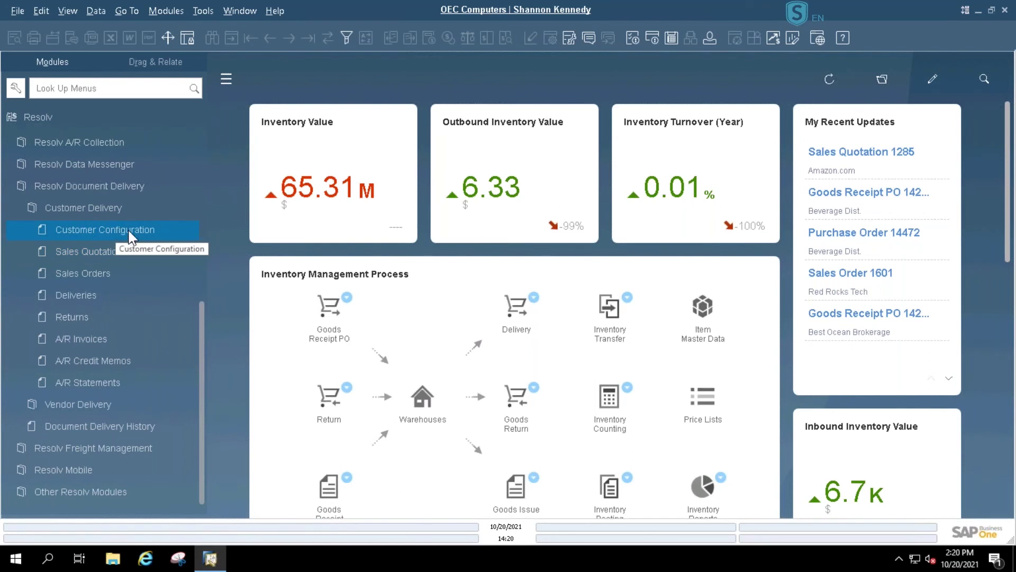
click(103, 381)
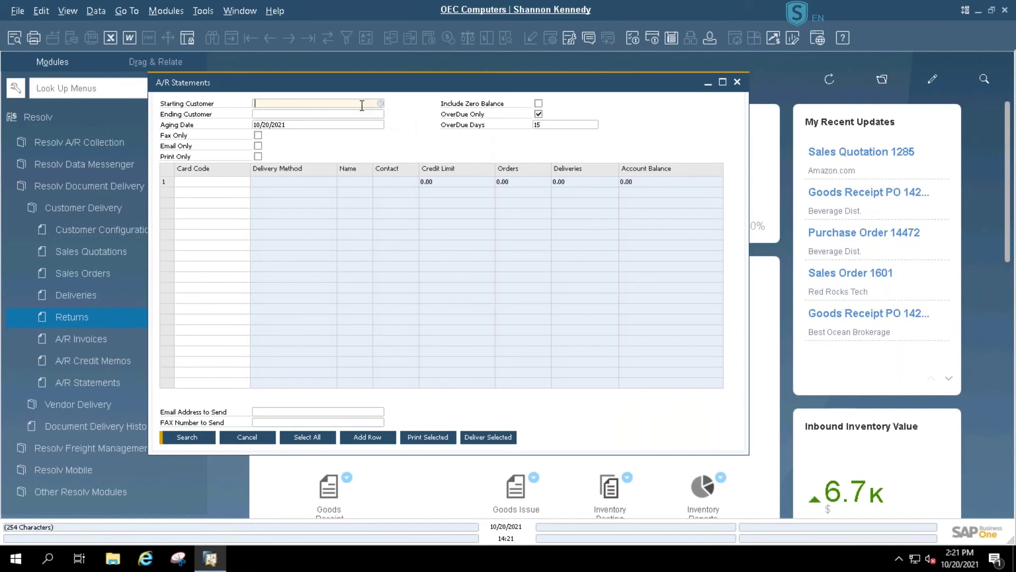
- Set both Starting and Ending Customer to Amazon.com (C40000) and search the statements
click(381, 103)
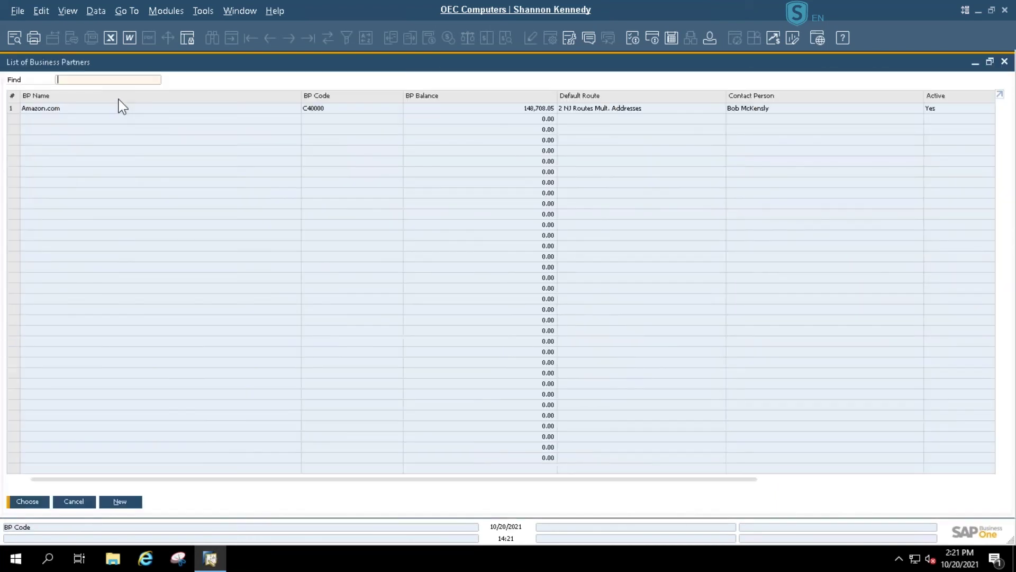
double_click(58, 108)
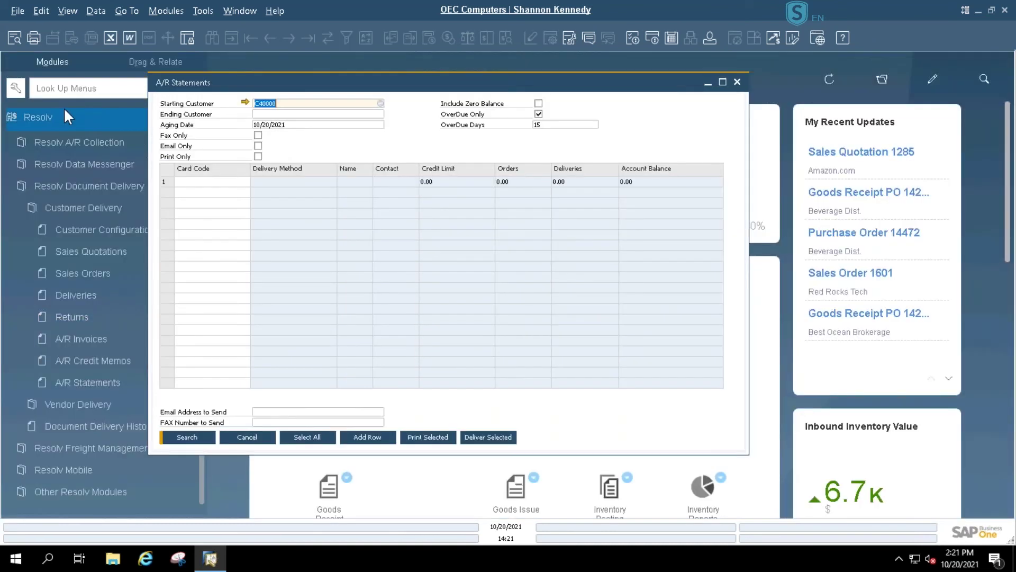
click(378, 115)
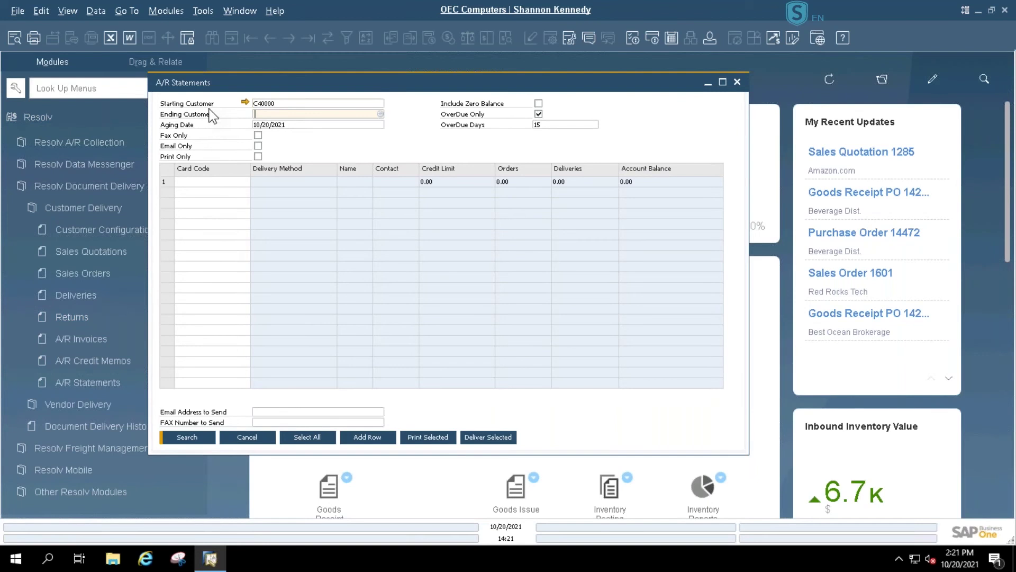
click(380, 114)
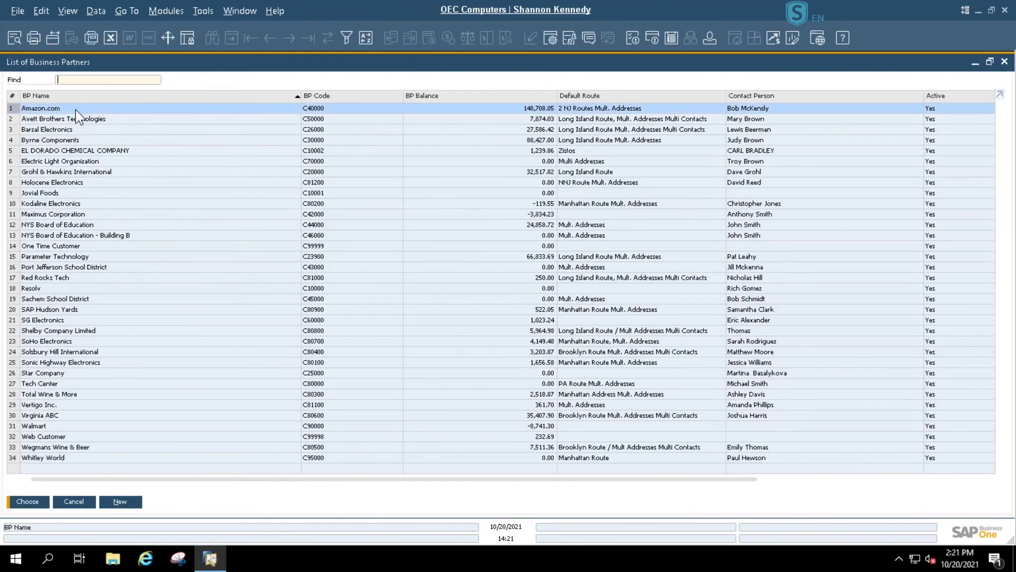
double_click(76, 108)
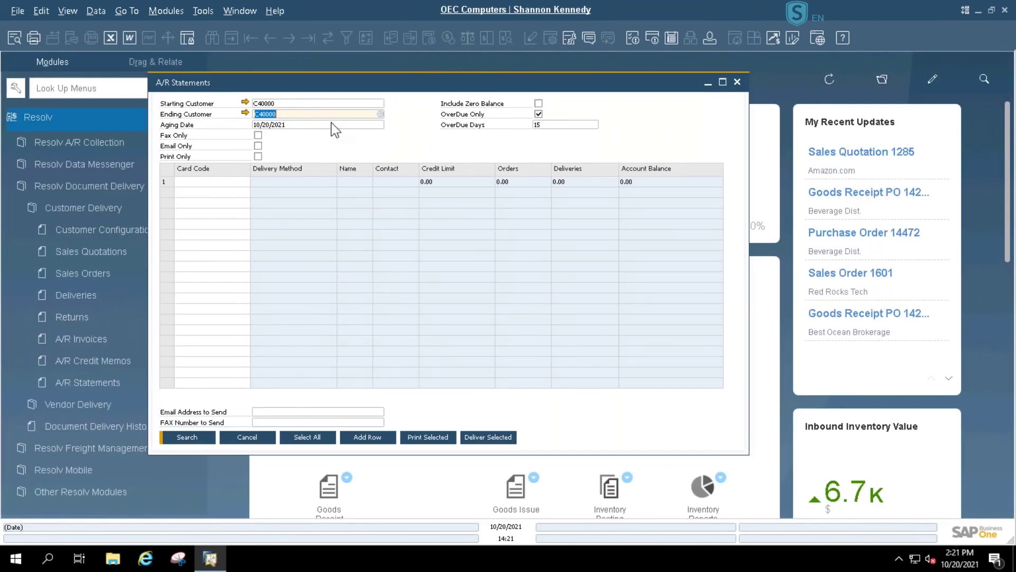
click(188, 438)
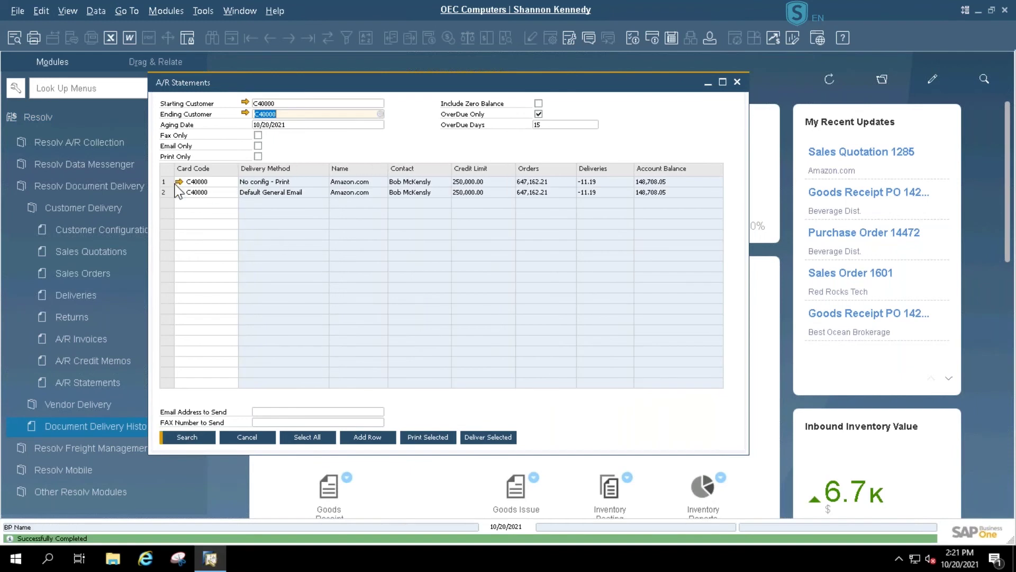
- Select the Default General Email row, untick OverDue Only and clear the 15 OverDue Days value
click(163, 194)
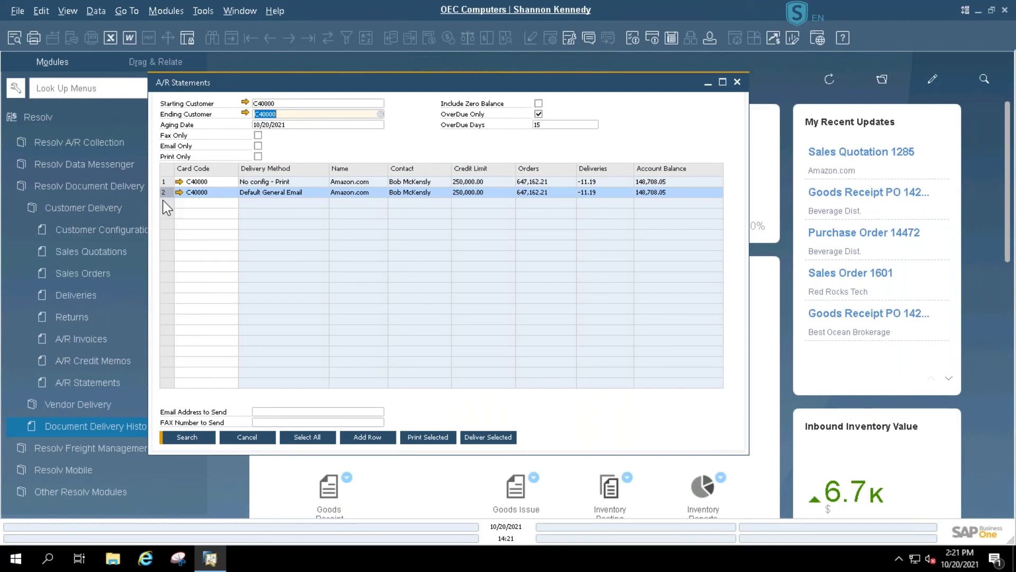
click(535, 124)
text(15)
double_click(544, 125)
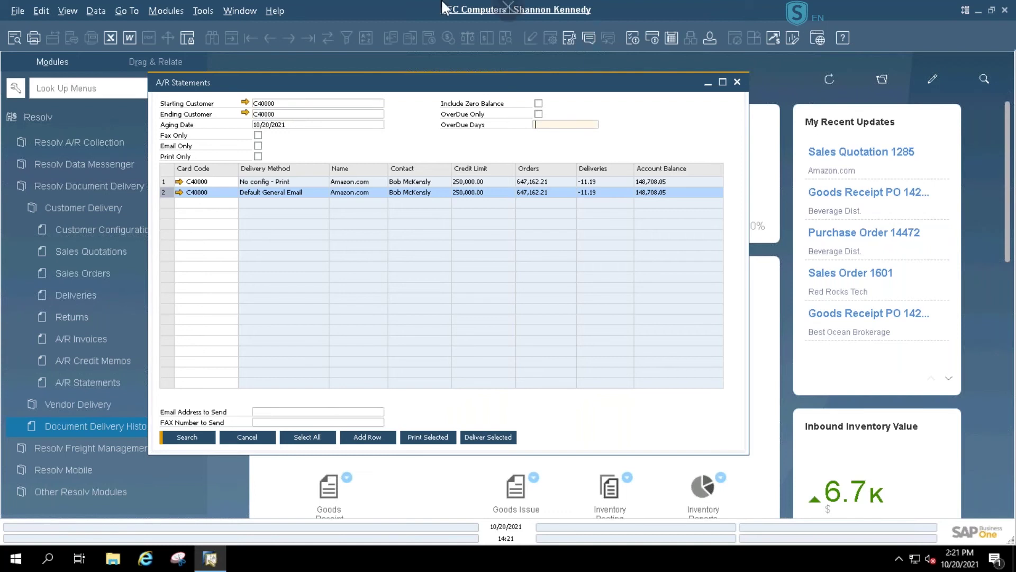
- Rerun the search, try print-only and e-mail-only filters, and select both C40000 rows
click(189, 438)
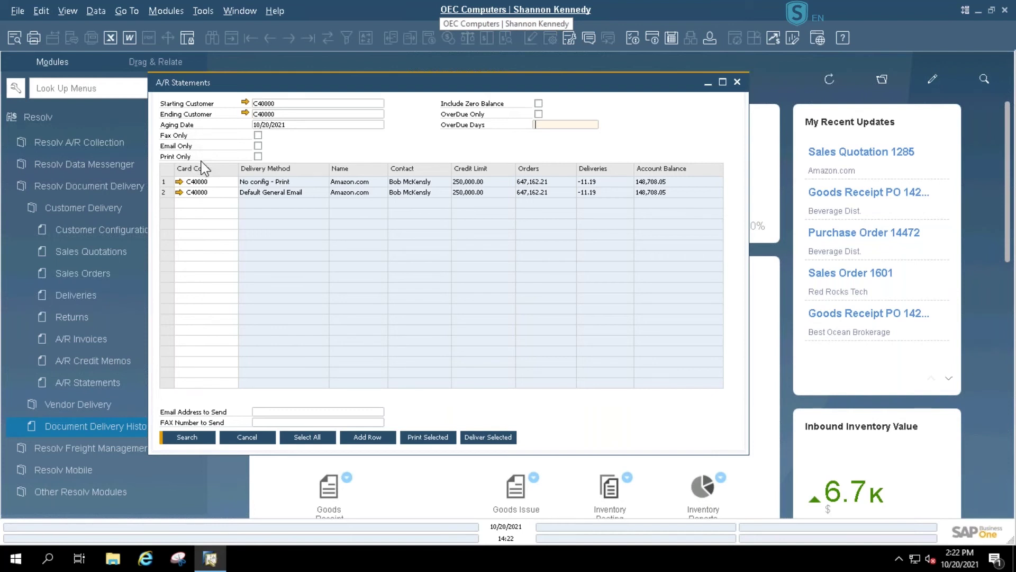
click(258, 156)
click(257, 146)
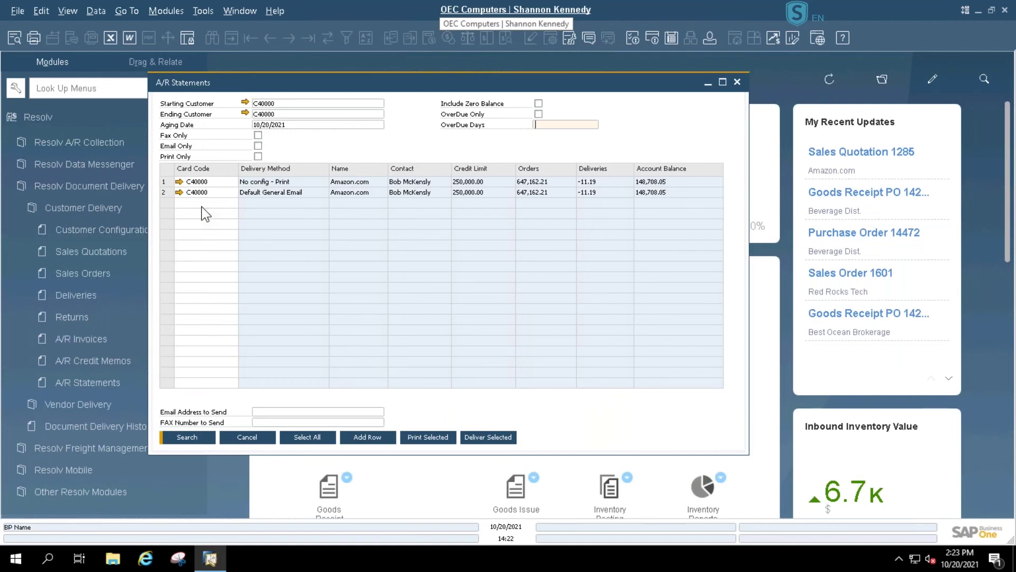
click(169, 184)
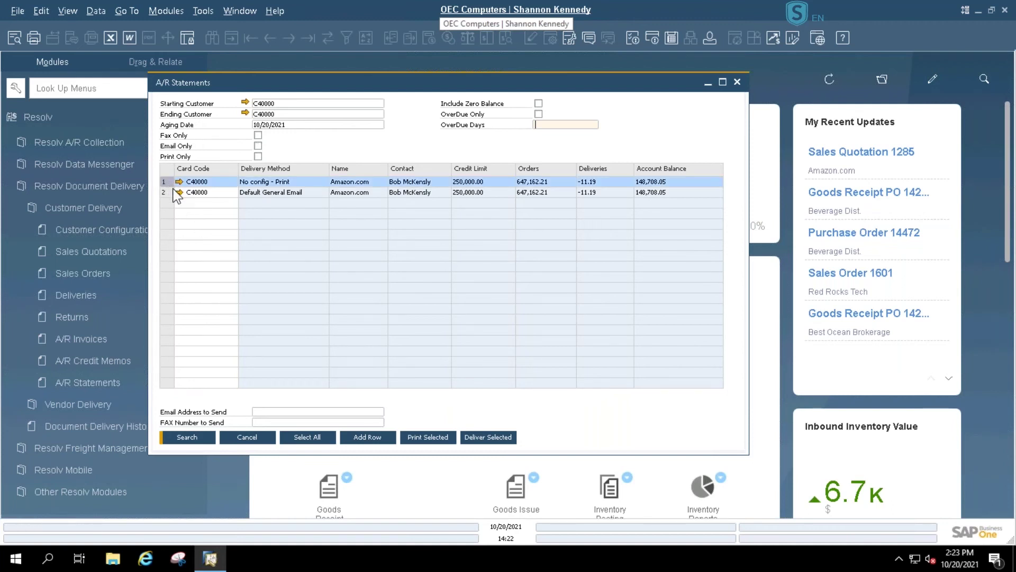
ctrl+click(169, 194)
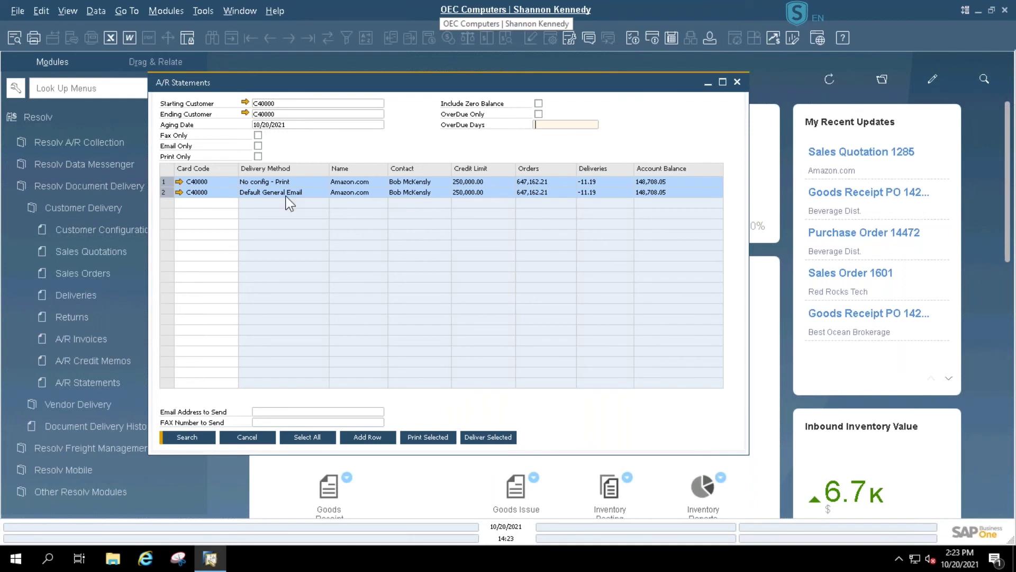
- Clear the Starting Customer and Ending Customer values
double_click(276, 104)
key(BackSpace)
double_click(272, 114)
key(BackSpace)
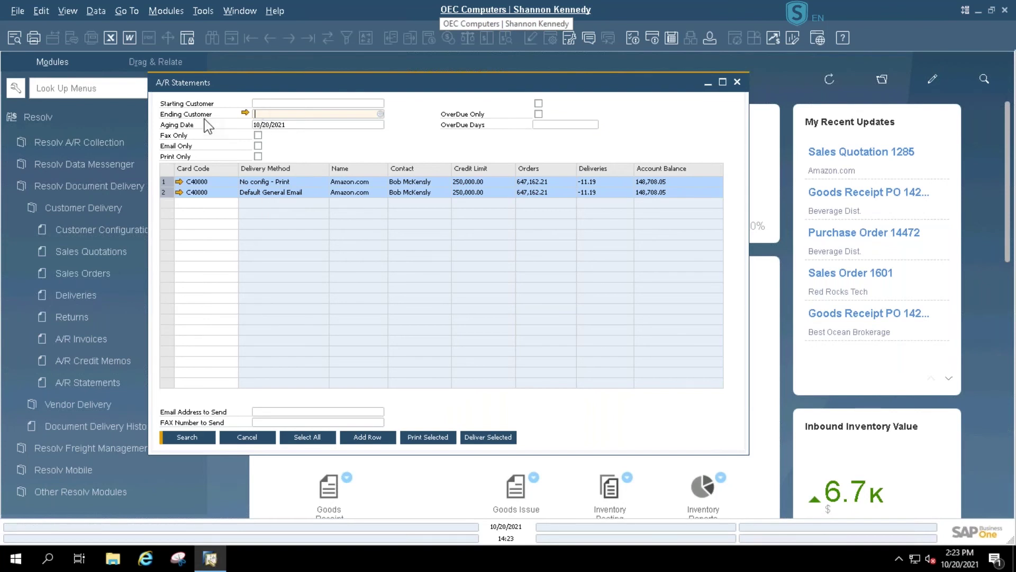
- Search all customers, try Select All and selecting C30000 and C44000–C80300, then close A/R Statements
click(186, 437)
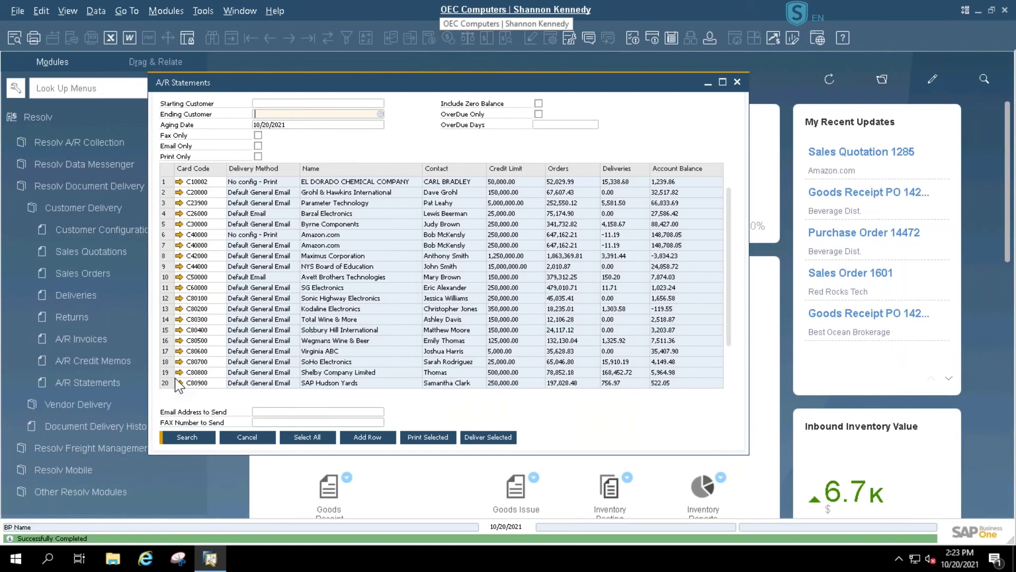
click(311, 439)
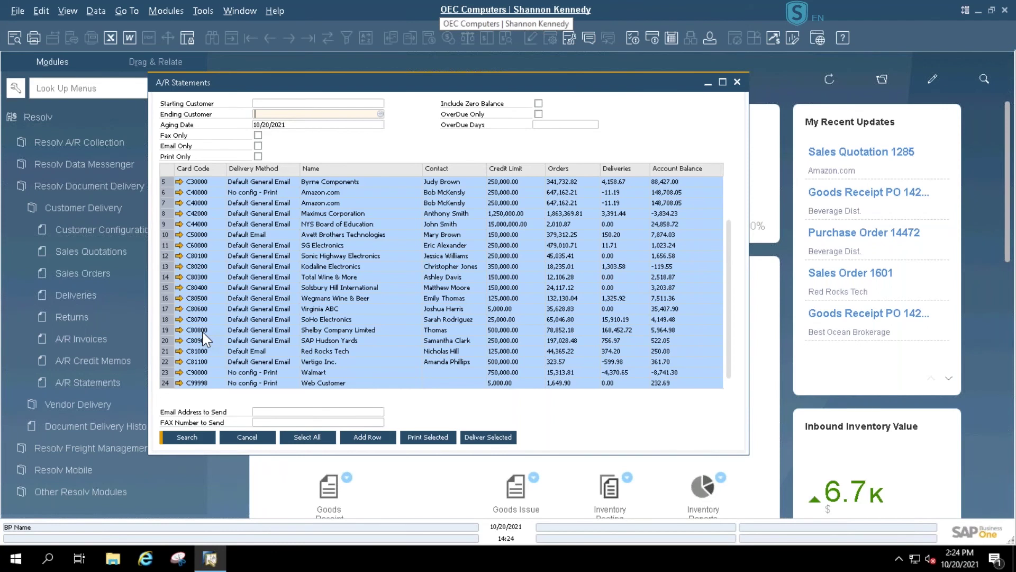
click(172, 186)
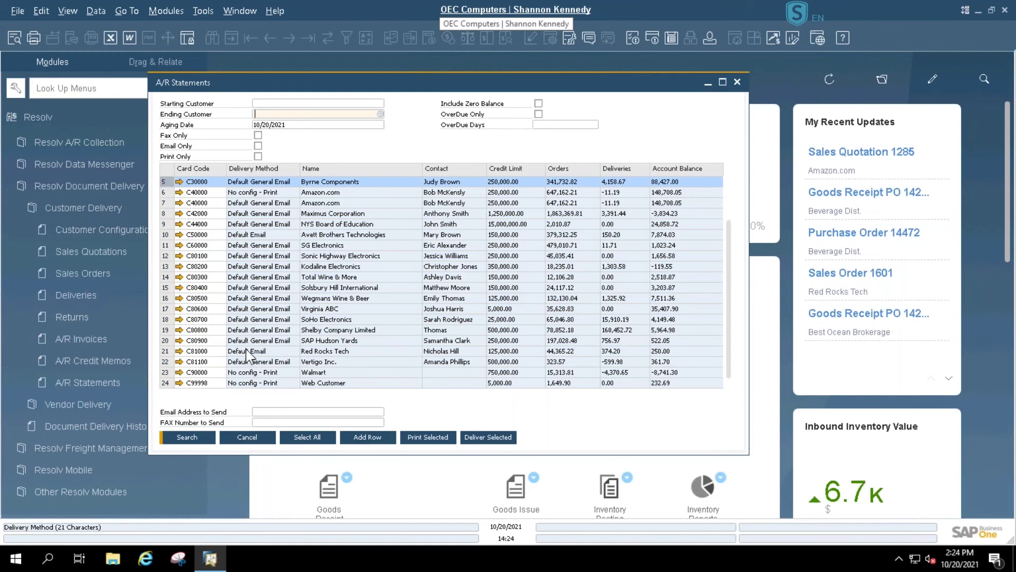
ctrl+click(165, 224)
ctrl+click(166, 235)
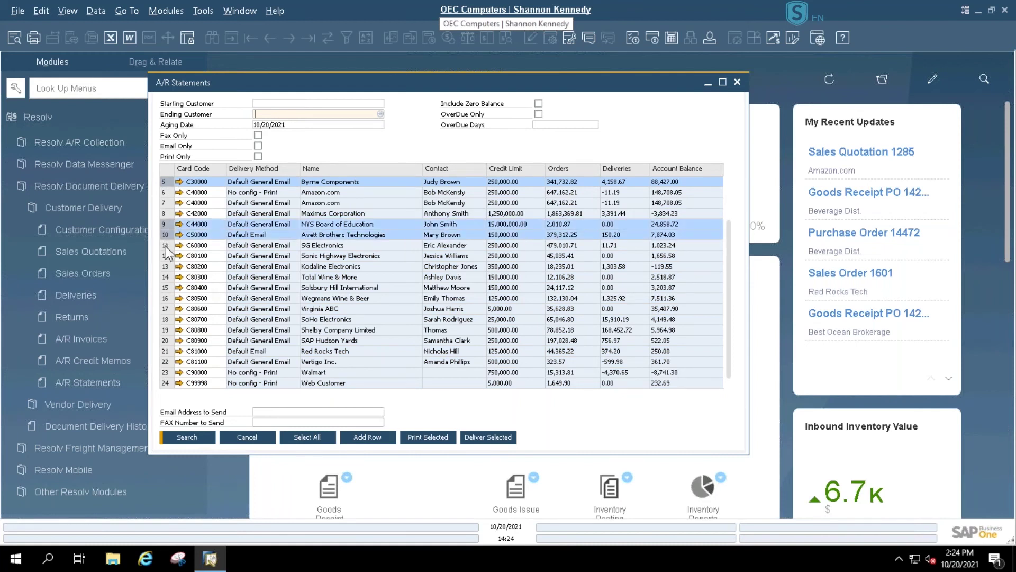
ctrl+click(165, 245)
ctrl+click(165, 256)
ctrl+click(165, 266)
ctrl+click(166, 277)
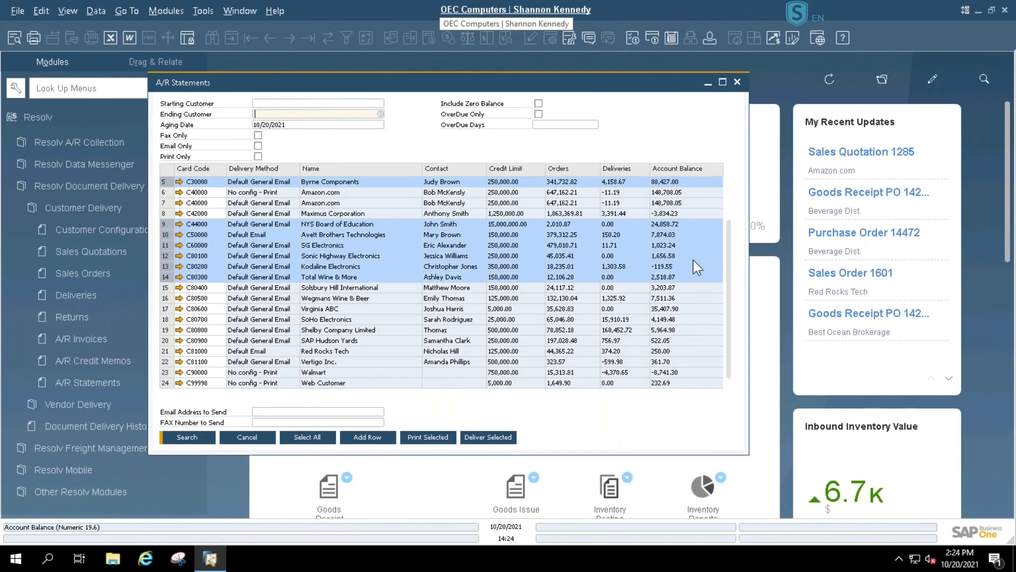
click(483, 440)
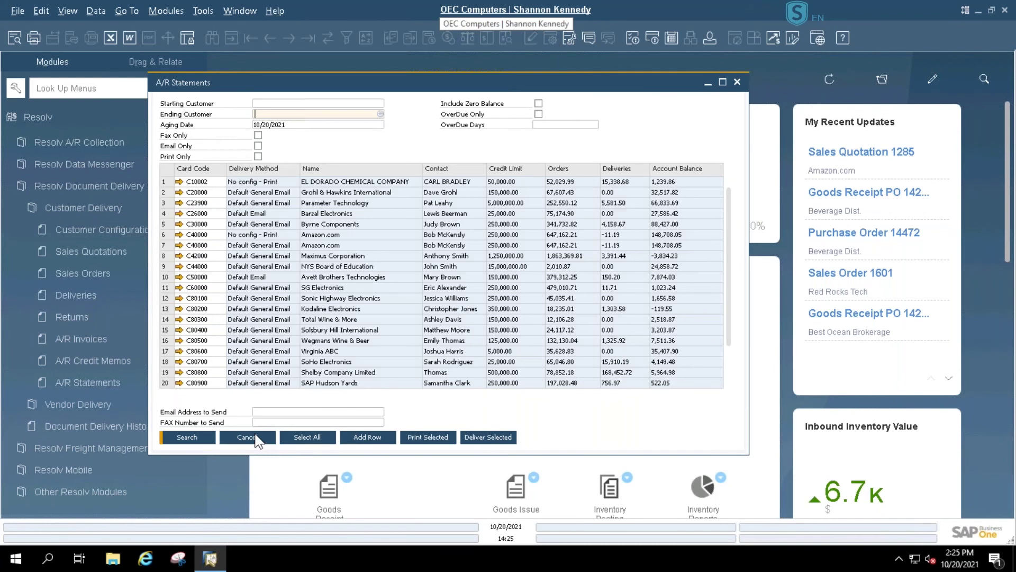
click(246, 438)
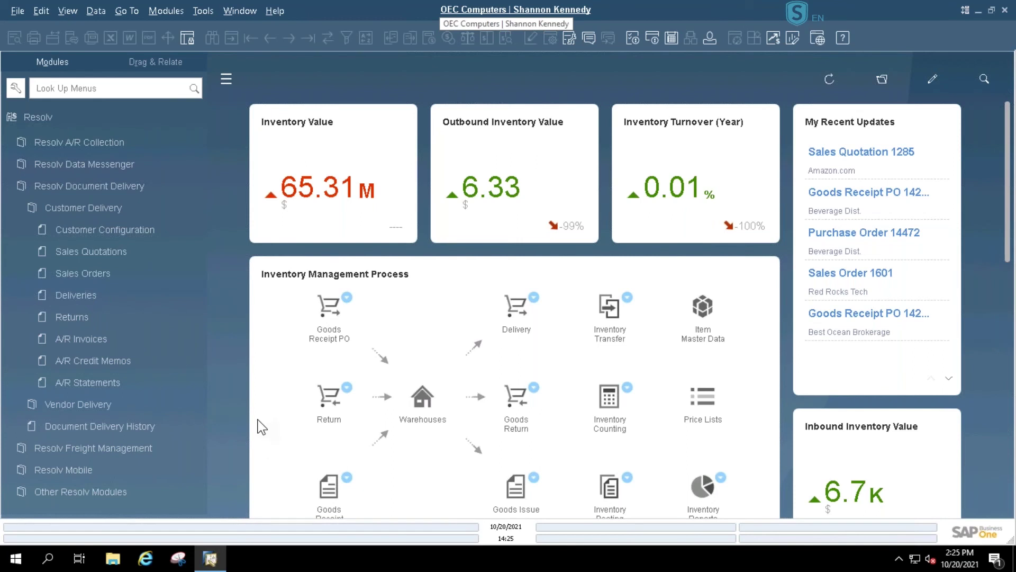
- Open Document Delivery History, set the starting date to October 4, 2021, and maximize the window
click(106, 426)
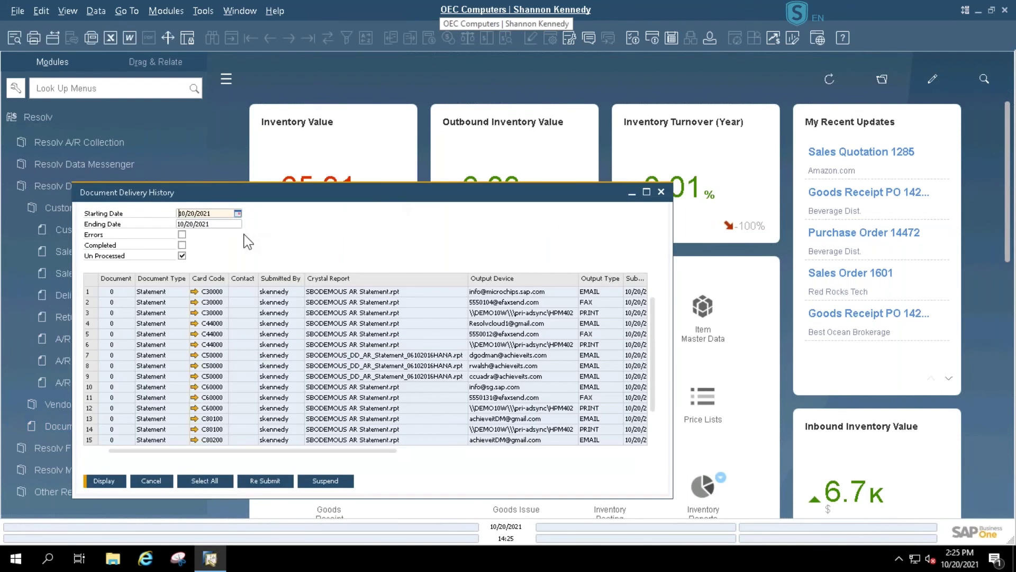
click(237, 213)
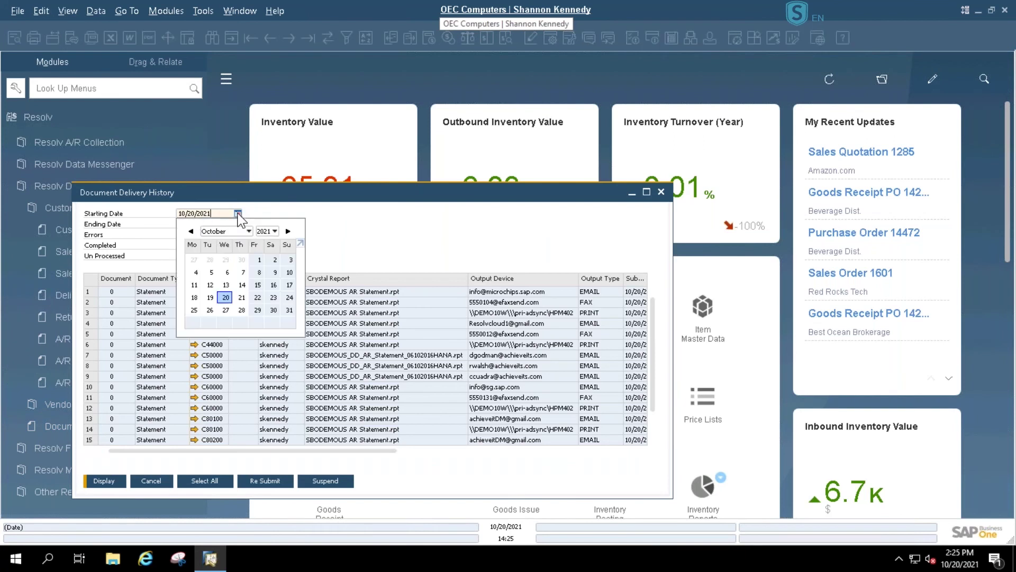
click(196, 273)
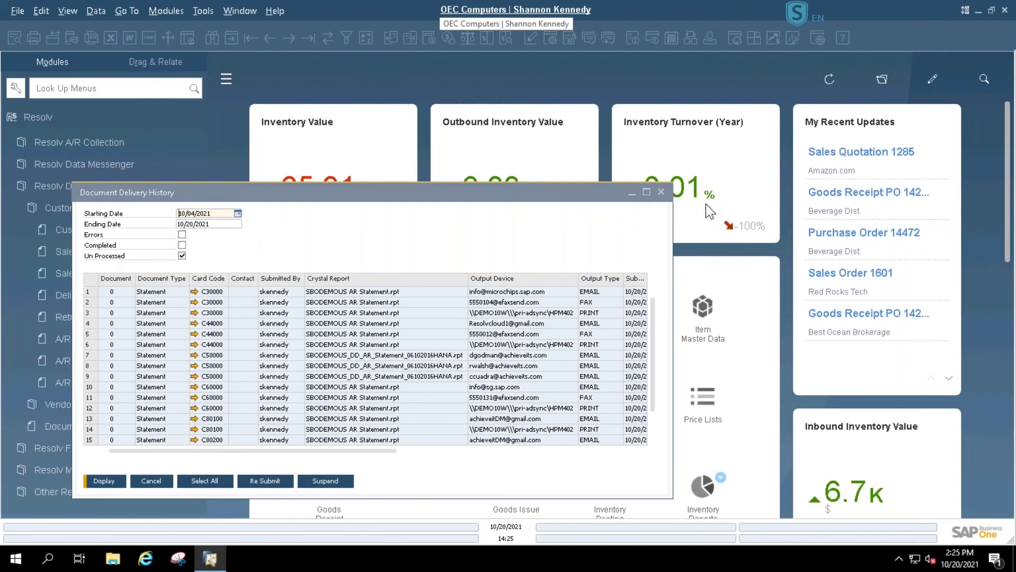
click(646, 191)
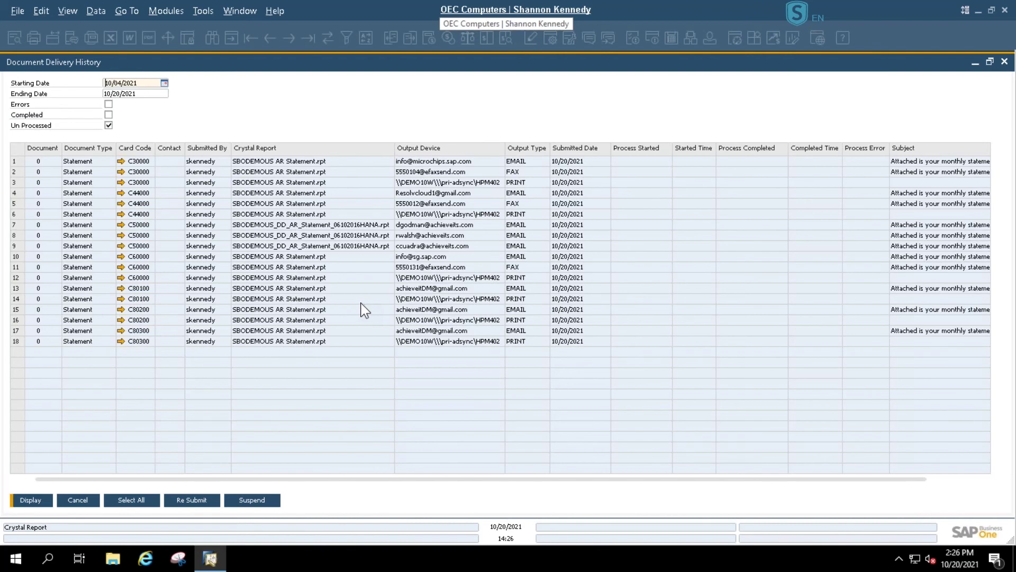
- Select rows 1–5, tick Errors, untick Un Processed, and redisplay the delivery list
click(16, 161)
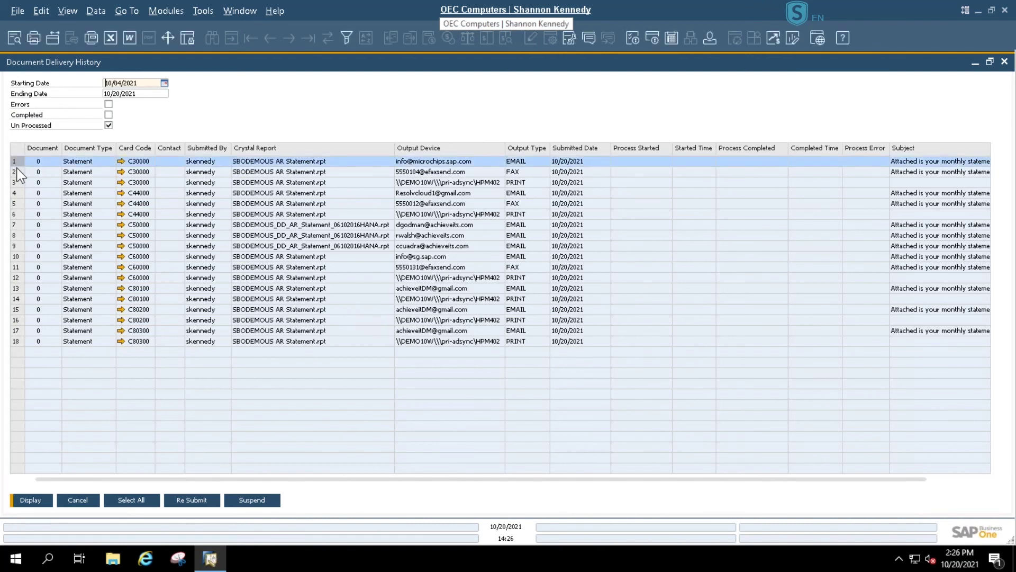
shift+click(17, 183)
shift+click(18, 204)
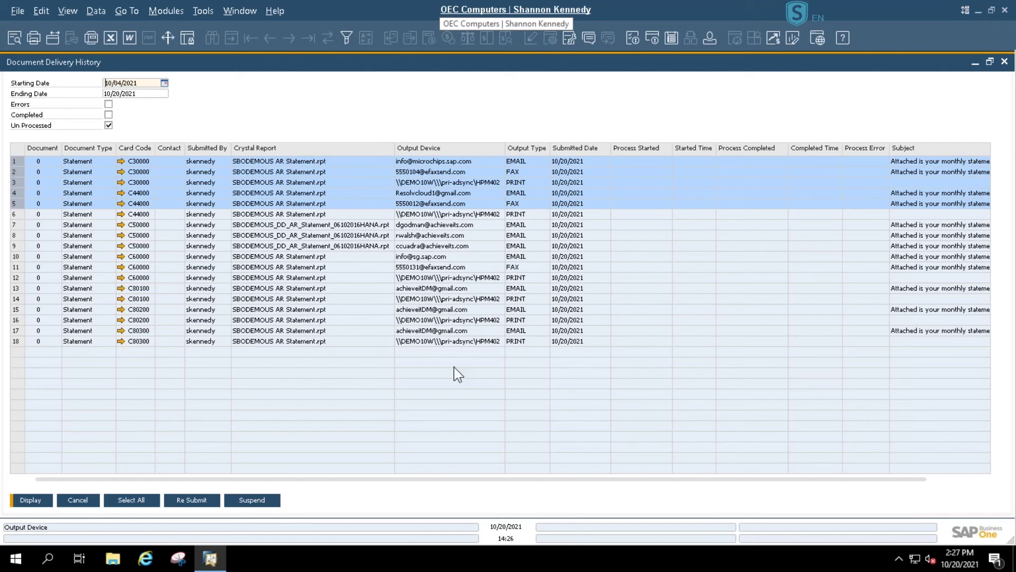
click(109, 105)
click(108, 125)
click(41, 502)
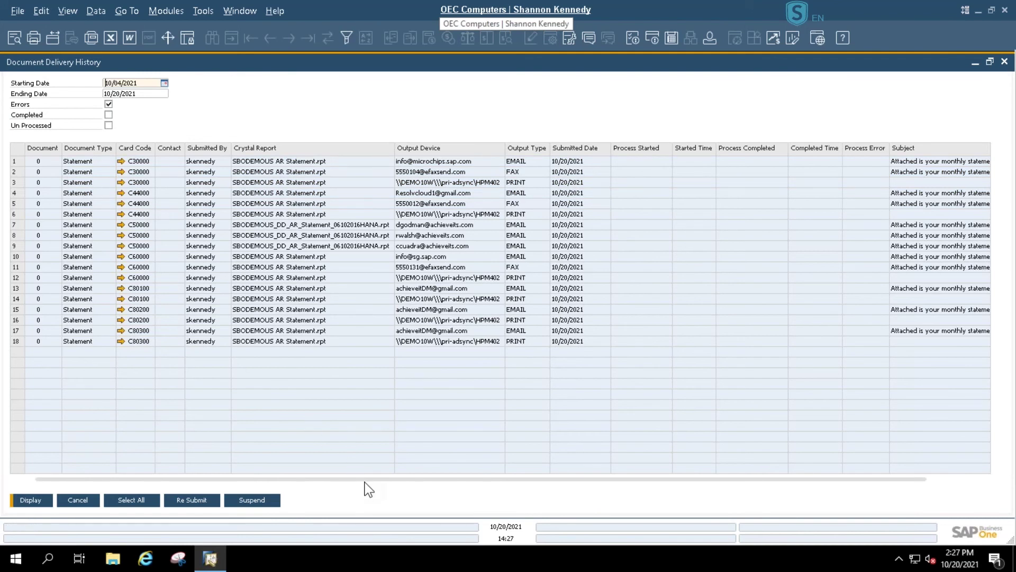
scroll(392, 491, right, 3)
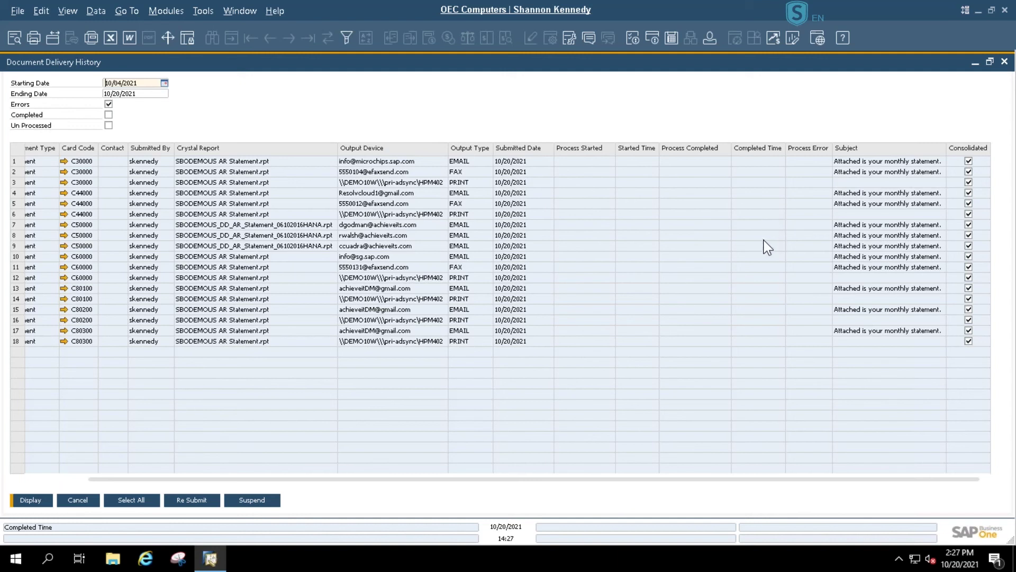
- Switch the filter from Errors to Completed and display deliveries from August 1, 2021
click(109, 114)
click(32, 501)
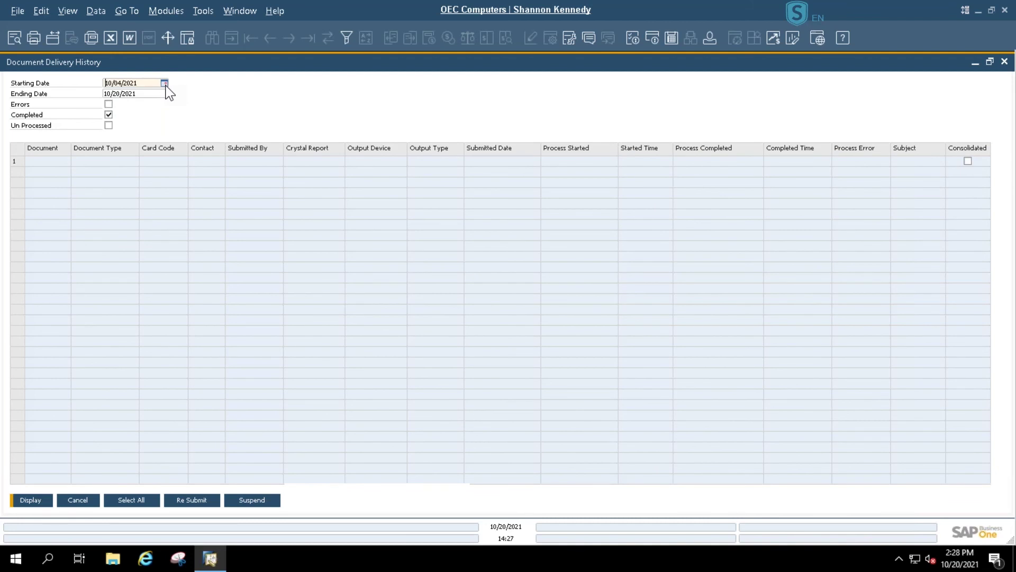
click(164, 84)
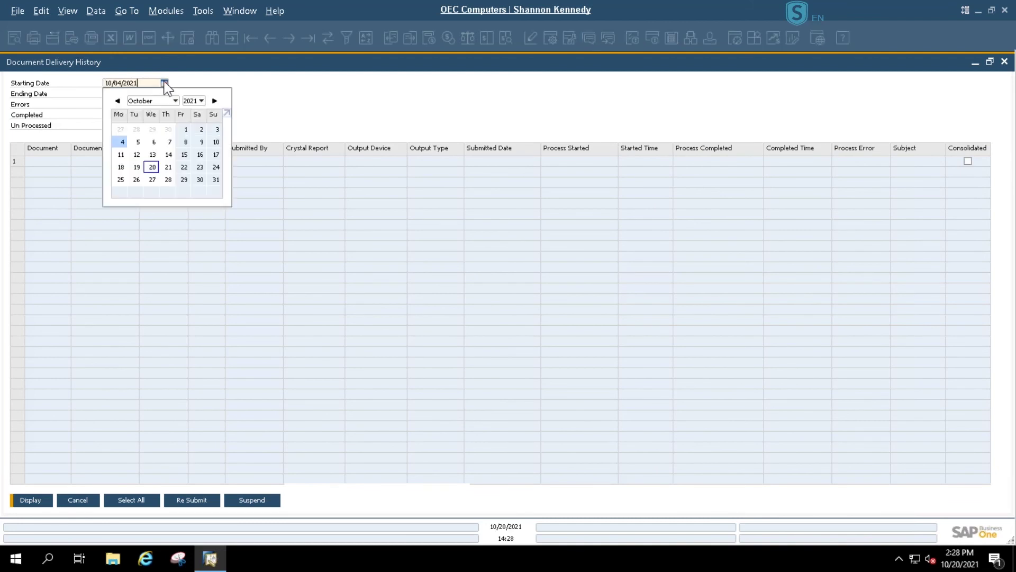
click(117, 101)
click(117, 100)
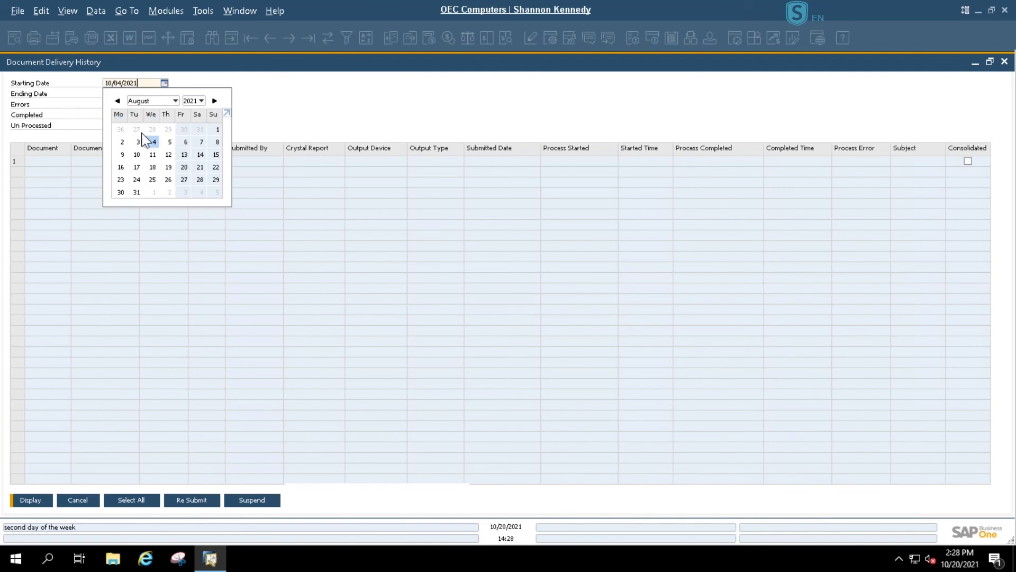
click(217, 129)
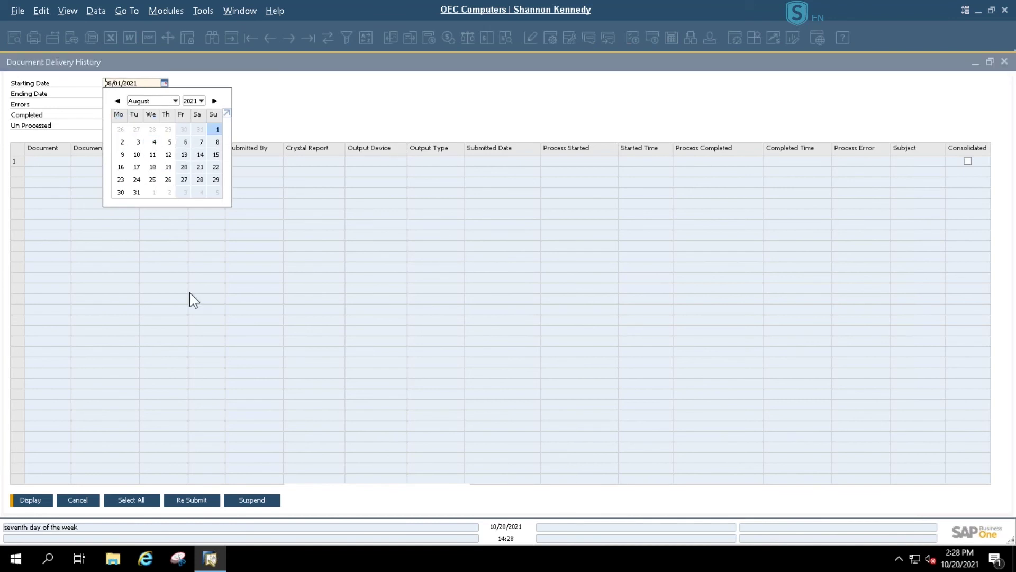
click(24, 501)
- Move the starting date back to April 5, 2021 and redisplay the list
click(164, 83)
click(117, 100)
click(117, 101)
click(117, 101)
click(117, 101)
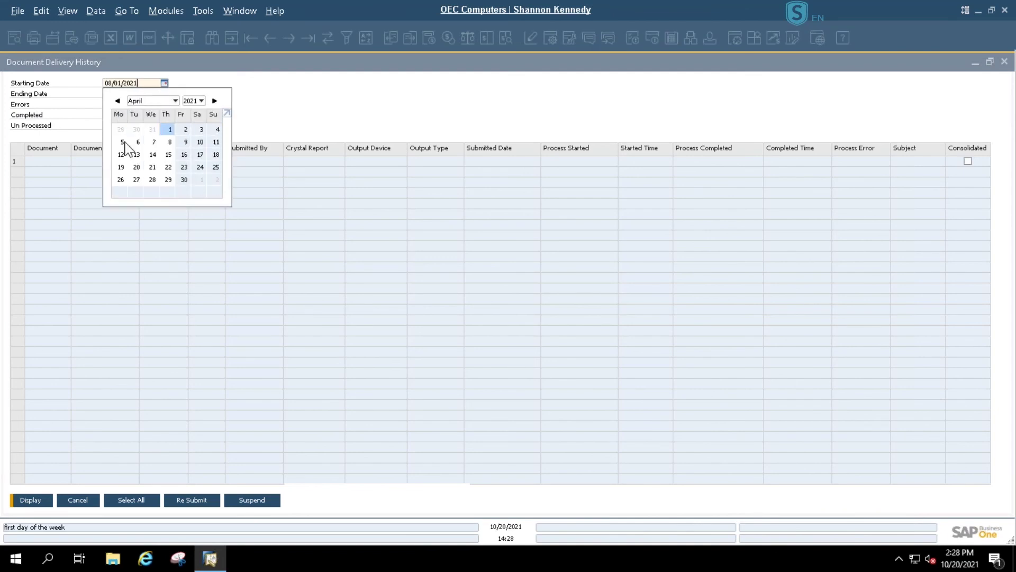
click(121, 142)
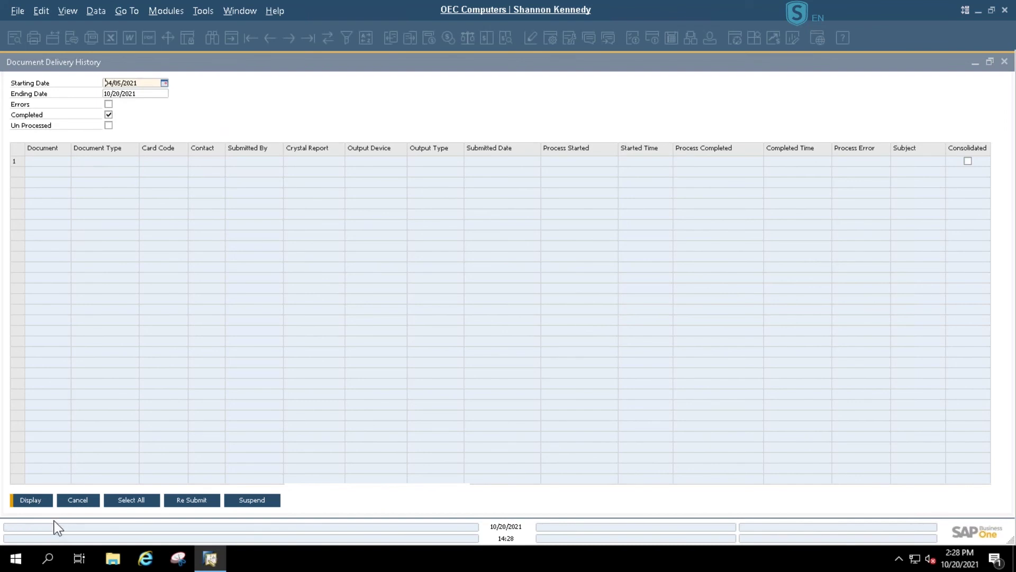
click(27, 499)
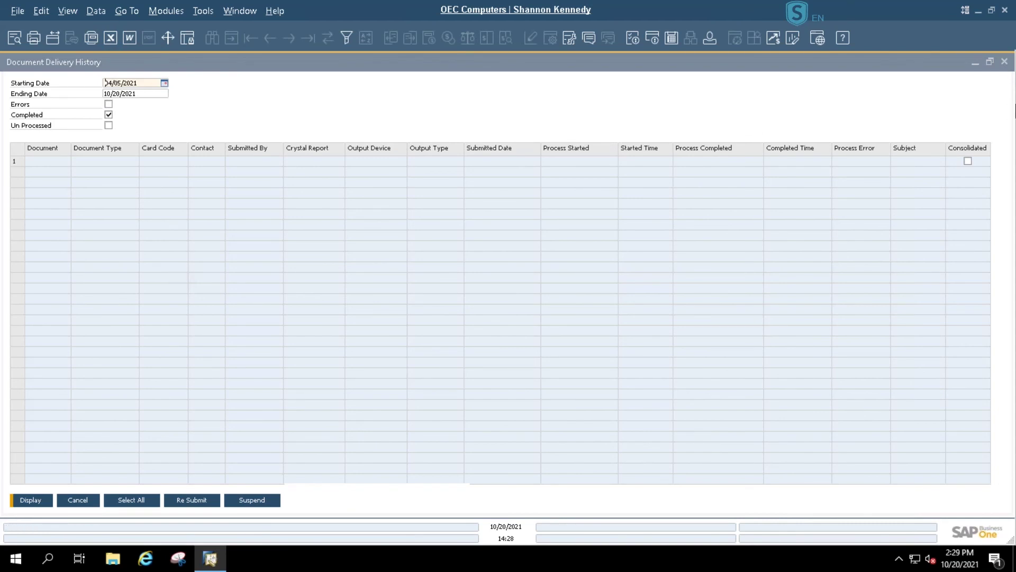
- Close the history, open the maximized vendor delivery configuration and jump to Industrial Properties' last record
click(1005, 62)
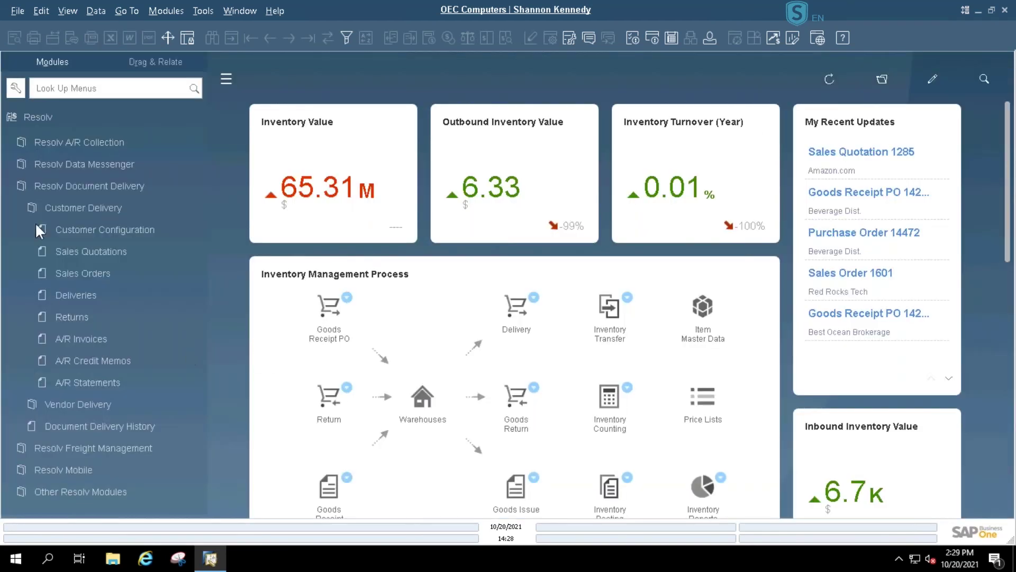
click(46, 205)
key(Down)
key(Right)
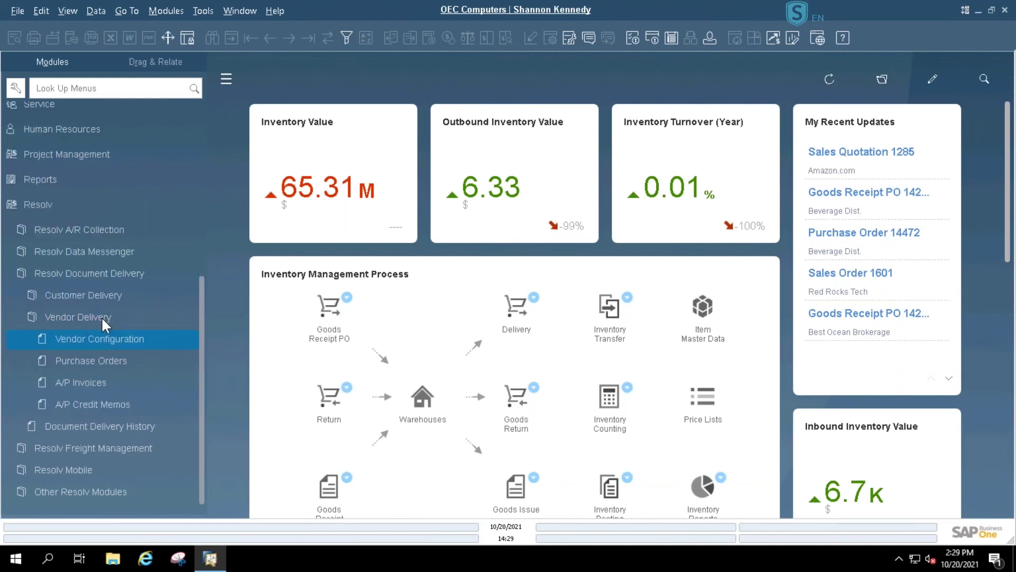
click(113, 338)
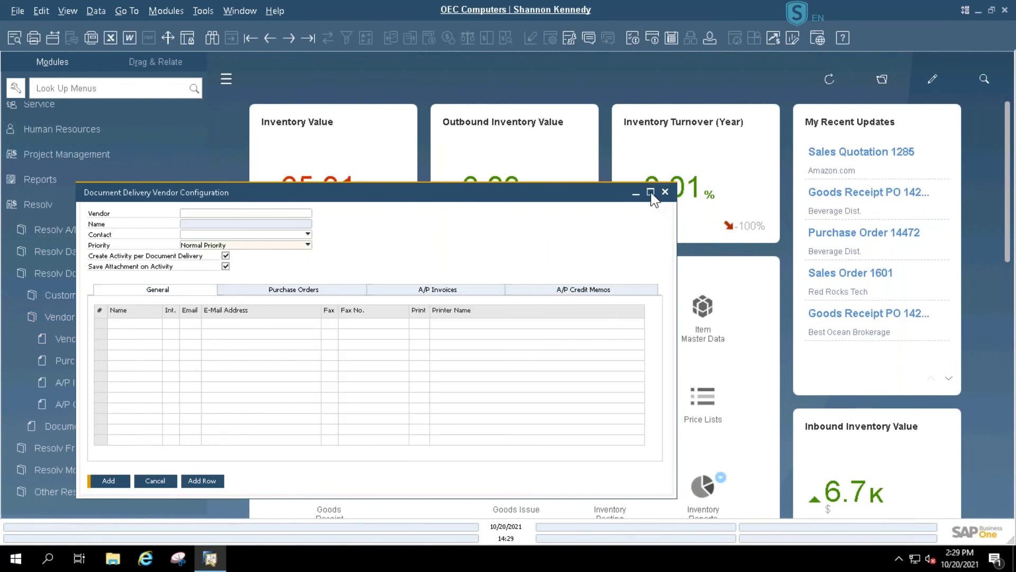
click(651, 192)
click(269, 38)
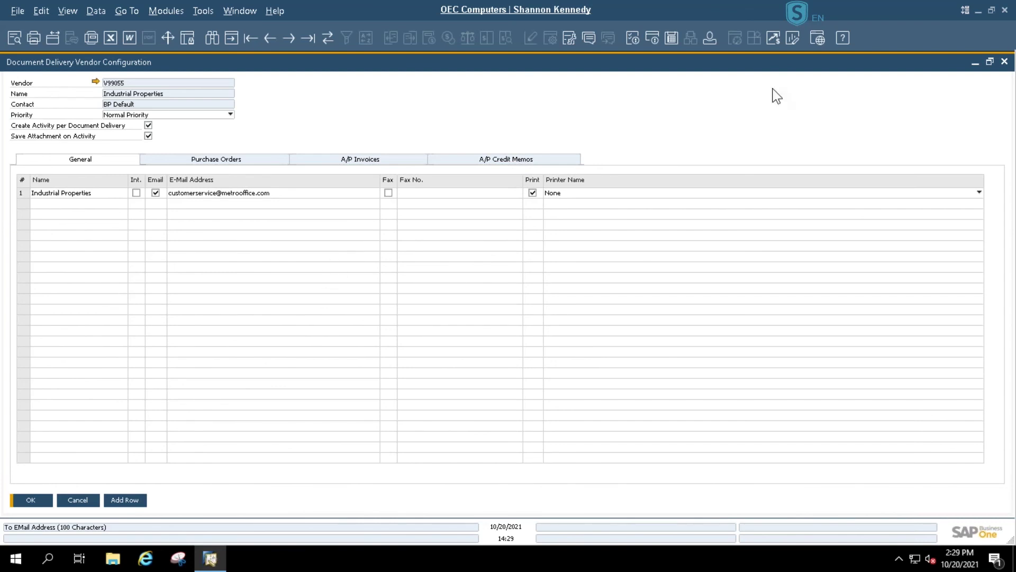
- Close vendor configuration, then try vendor Purchase Orders and A/P Invoices delivery, dismissing both no-default-printer warnings
click(1004, 62)
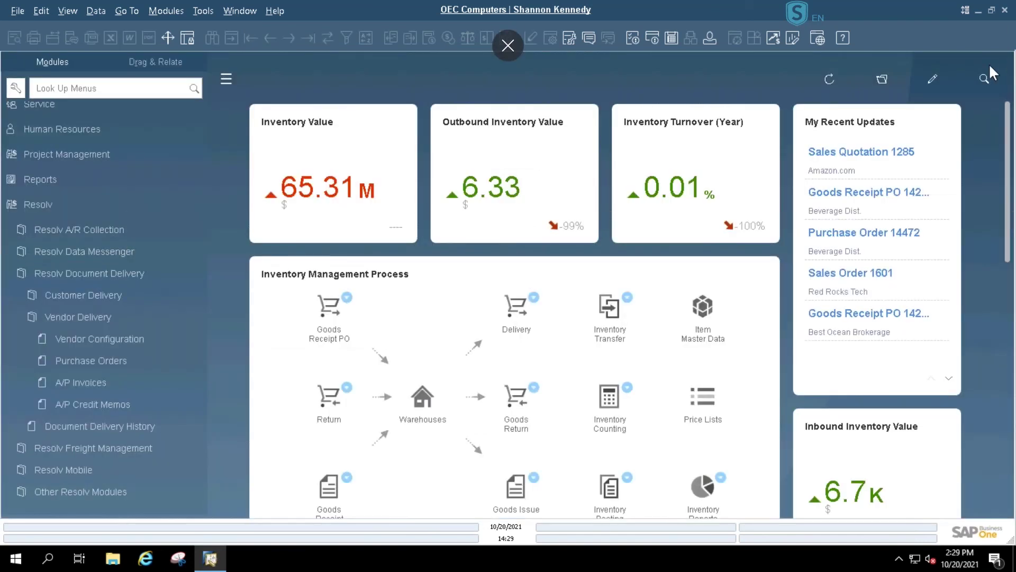
click(89, 360)
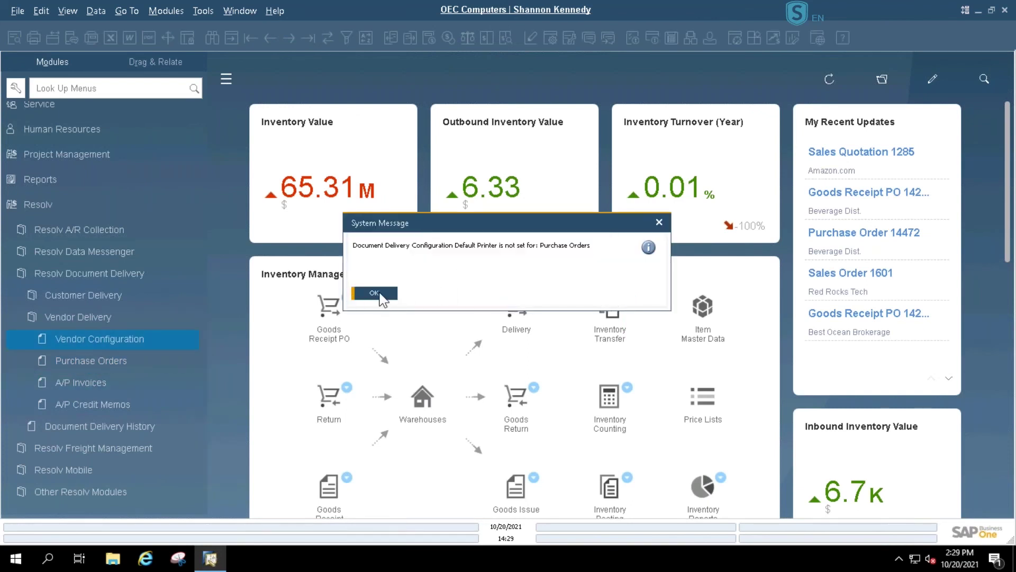
click(382, 294)
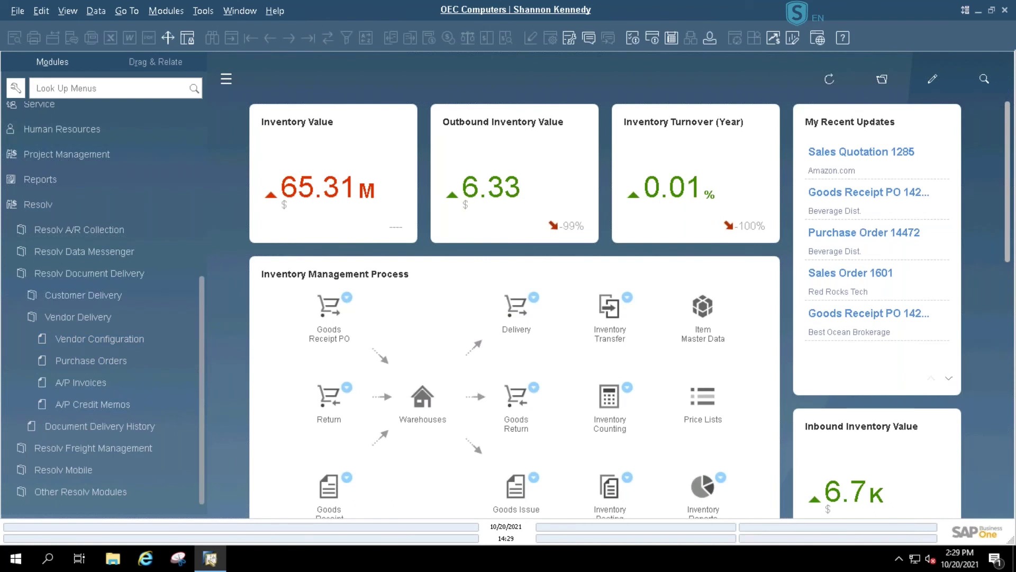
click(108, 382)
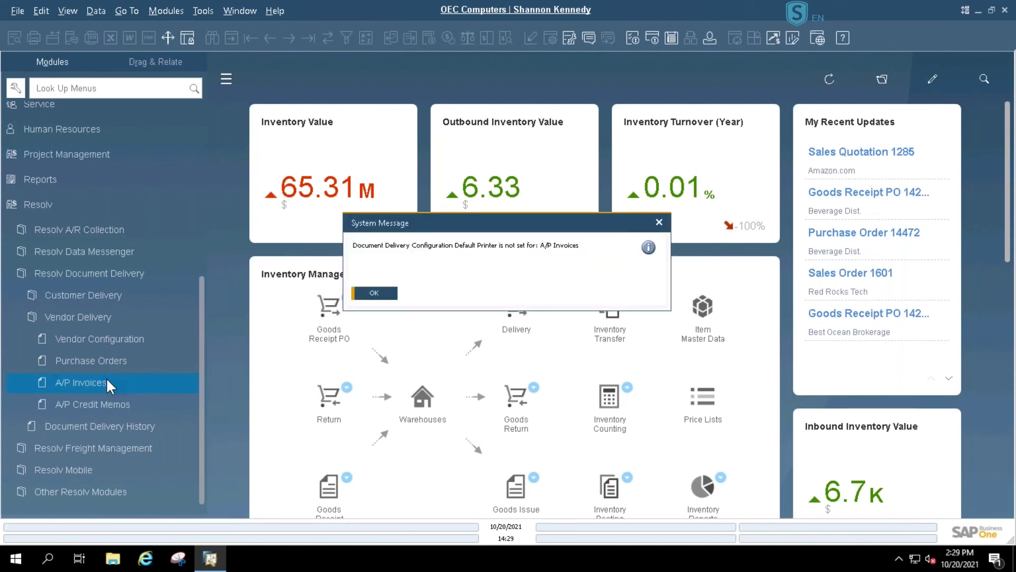
click(374, 293)
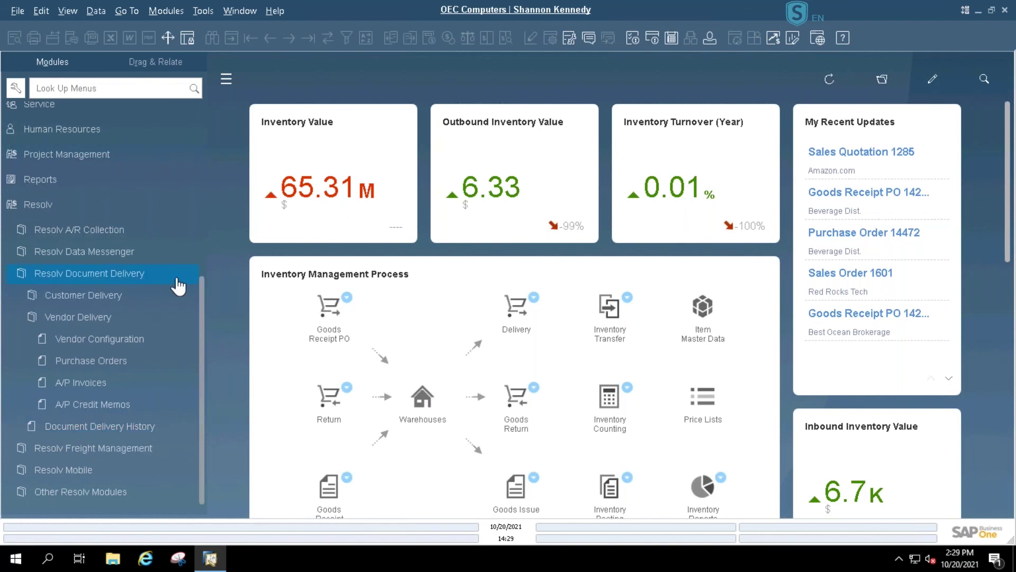
- Collapse the Resolv Document Delivery group and expand Administration > Resolv Setup > Resolv Document Delivery
click(134, 276)
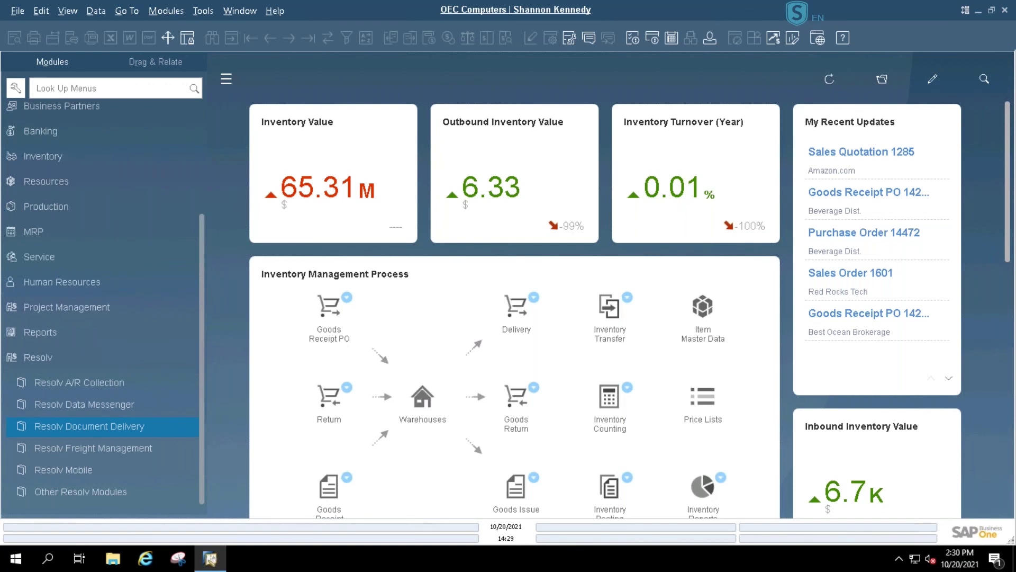
scroll(141, 268, up, 5)
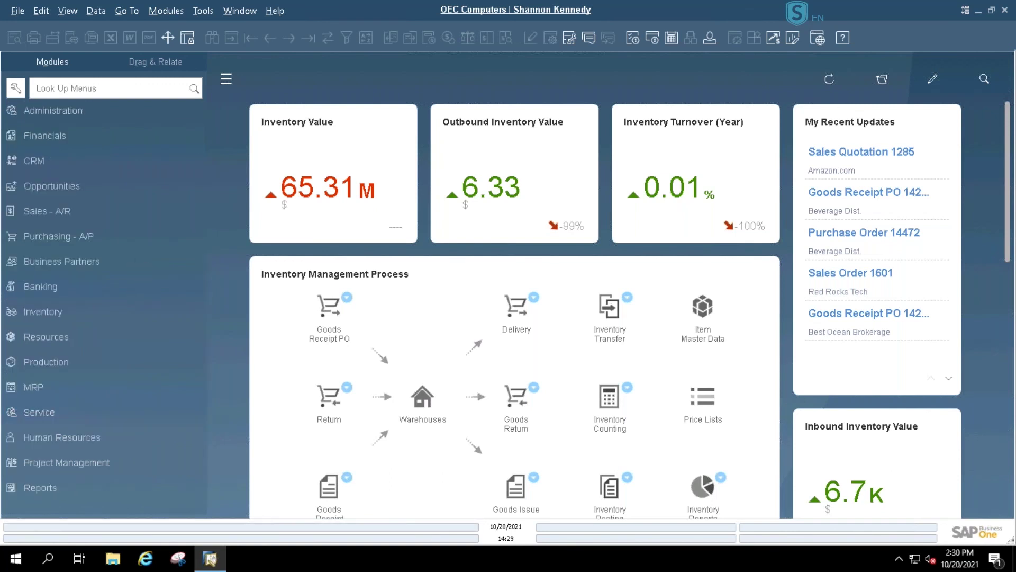
click(63, 110)
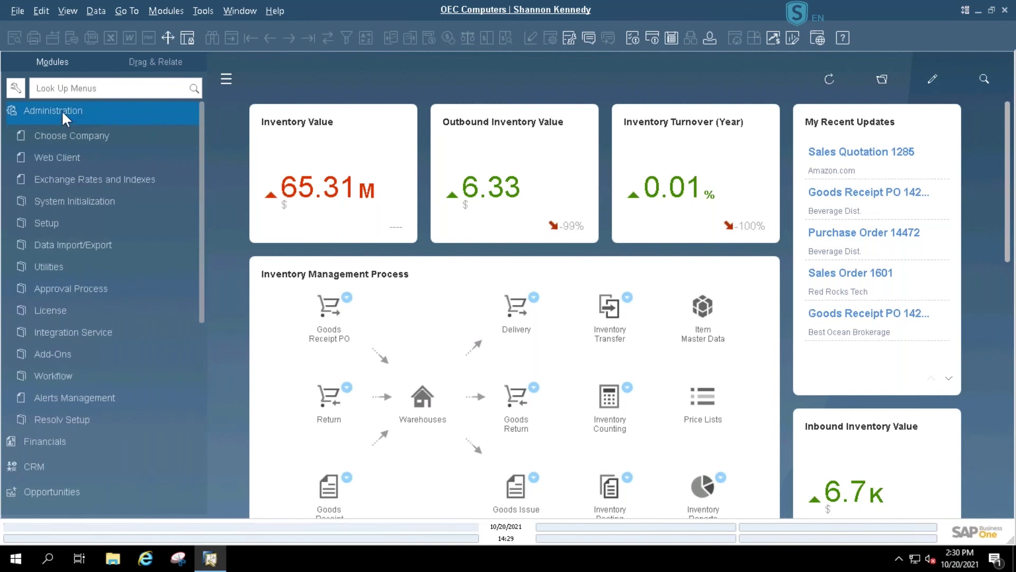
click(78, 415)
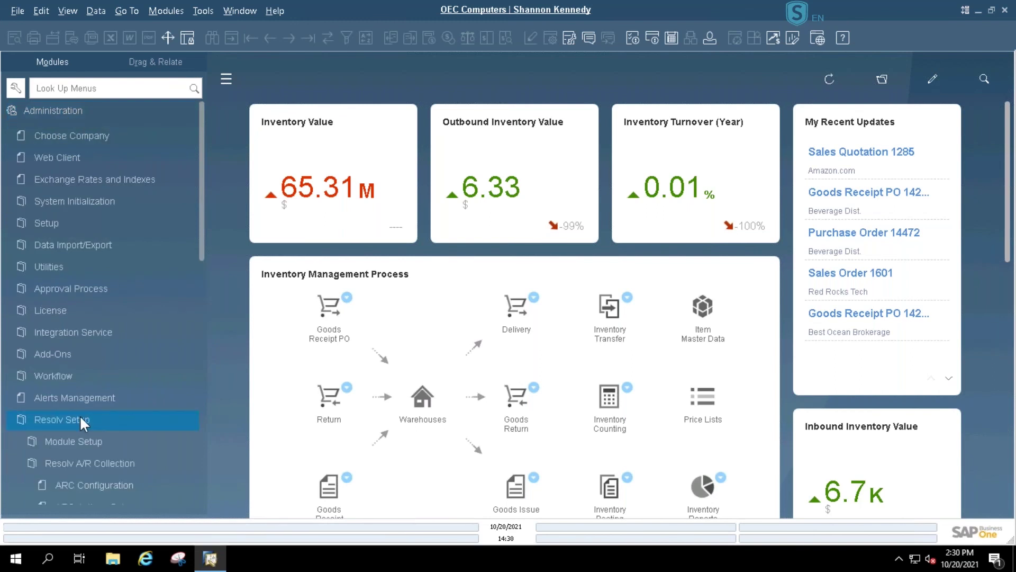
scroll(79, 415, down, 6)
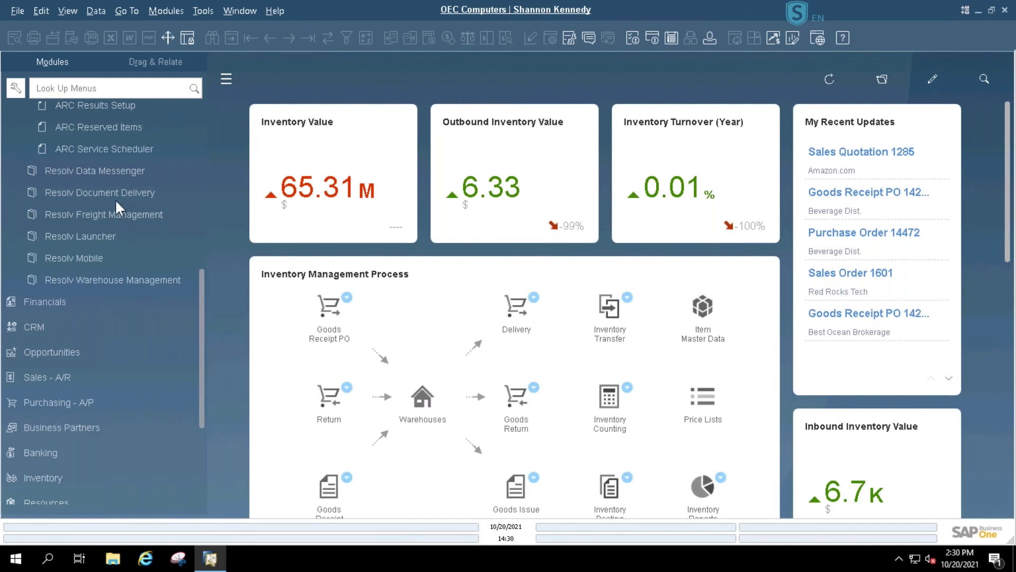
click(107, 192)
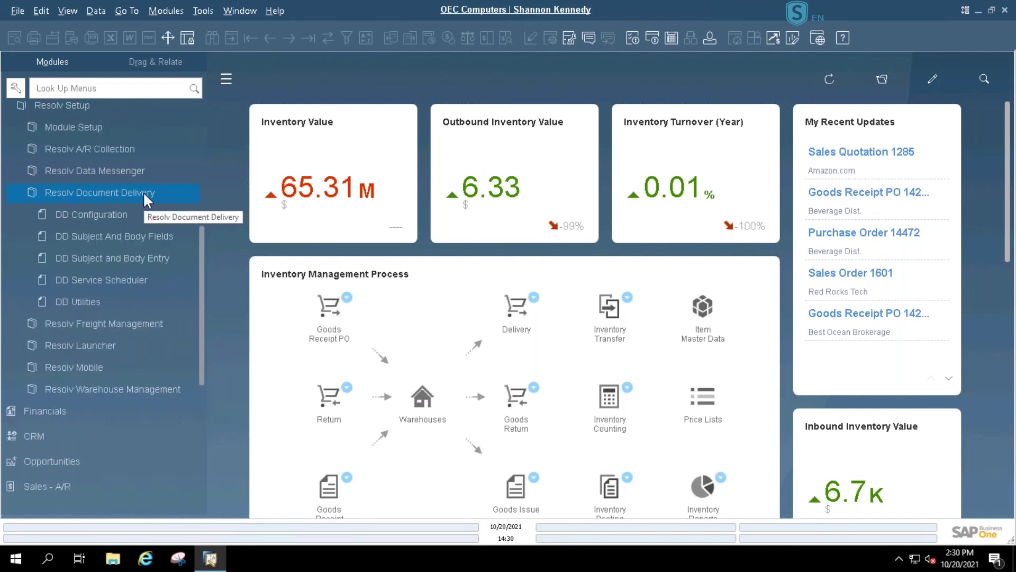
- Step down through the DD setup entries toward the subject and body entry
click(141, 238)
key(Down)
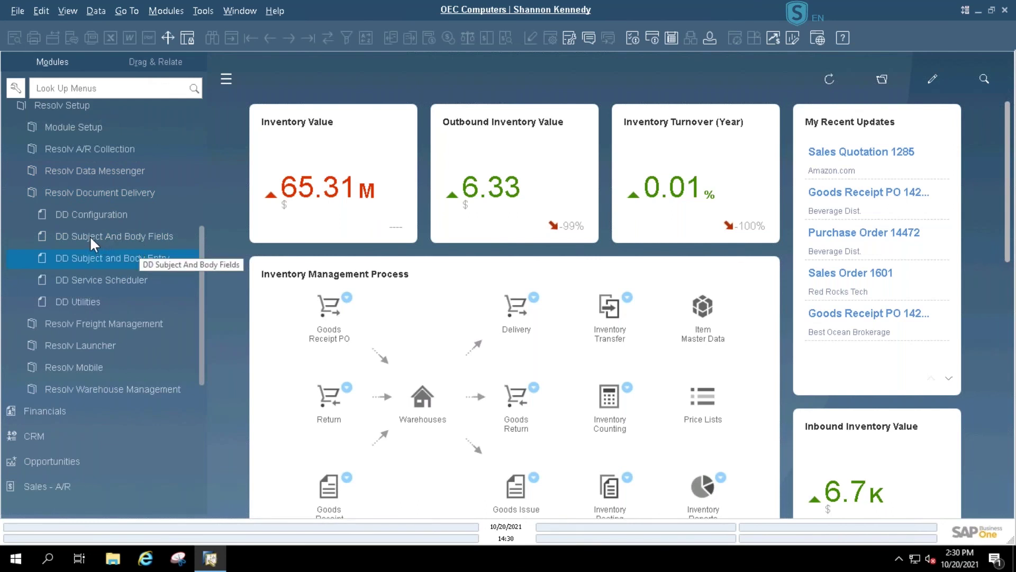
key(Down)
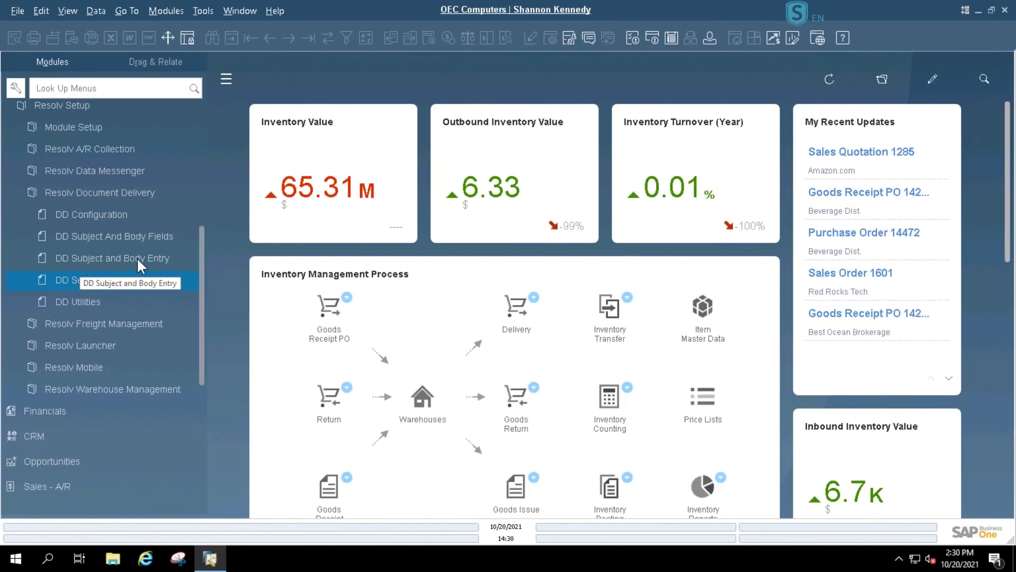
click(146, 237)
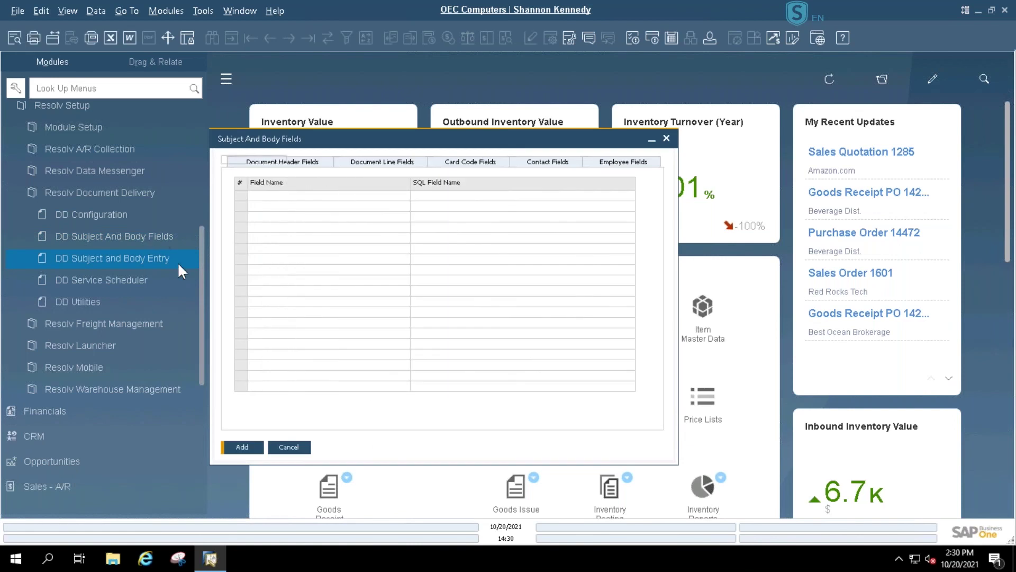
drag(611, 142, 634, 113)
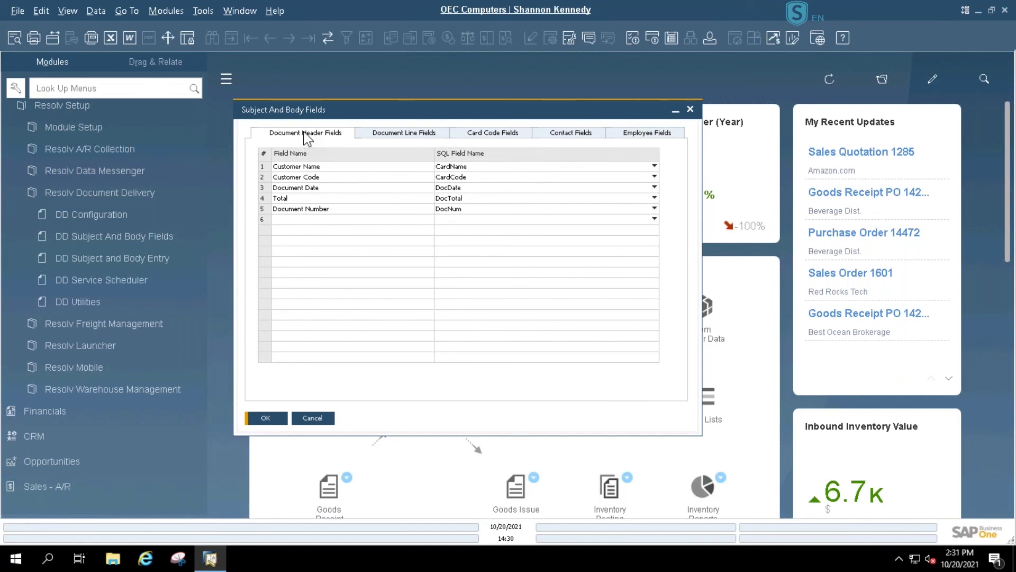
click(409, 138)
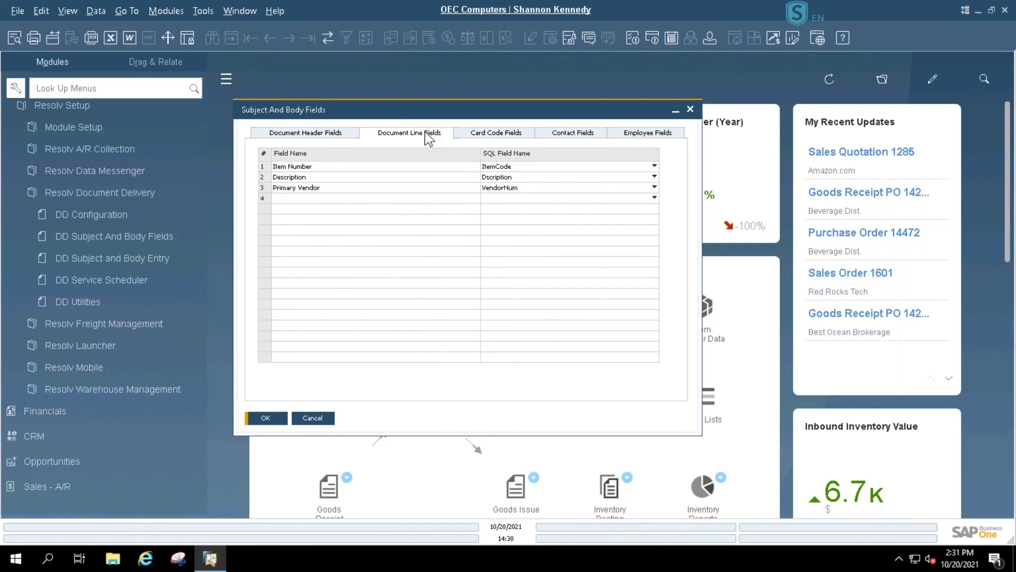
click(503, 136)
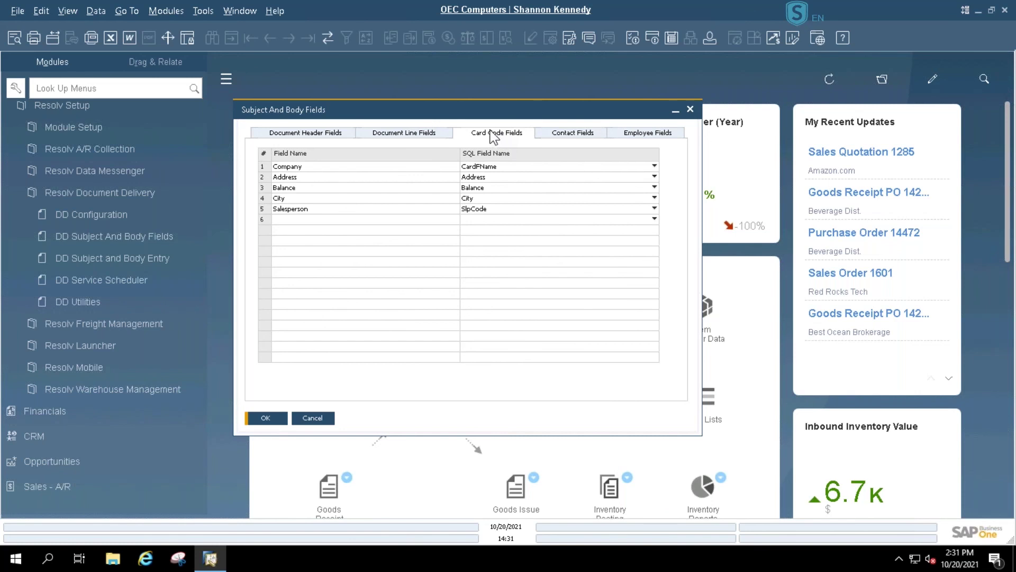
click(578, 139)
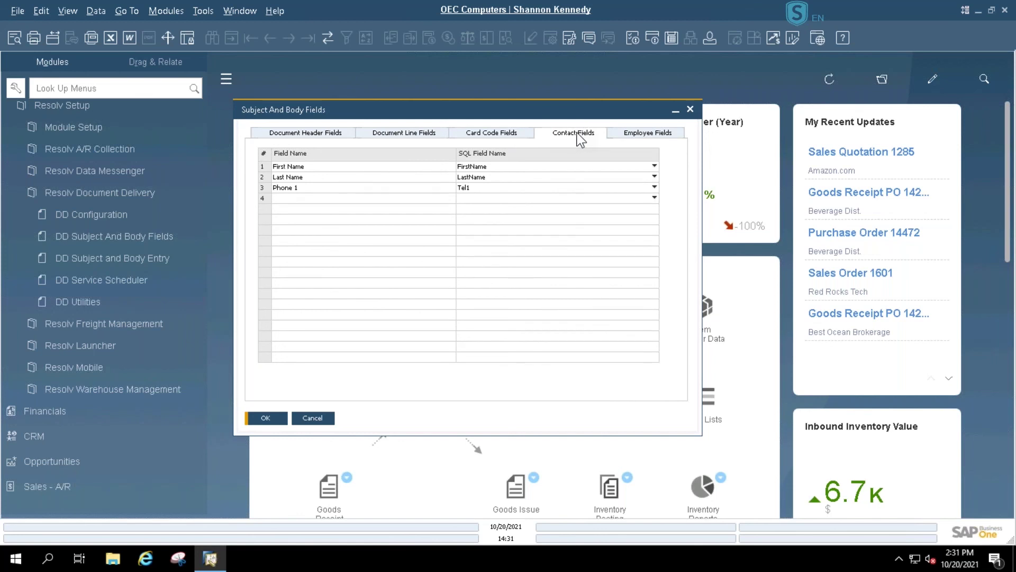
click(625, 136)
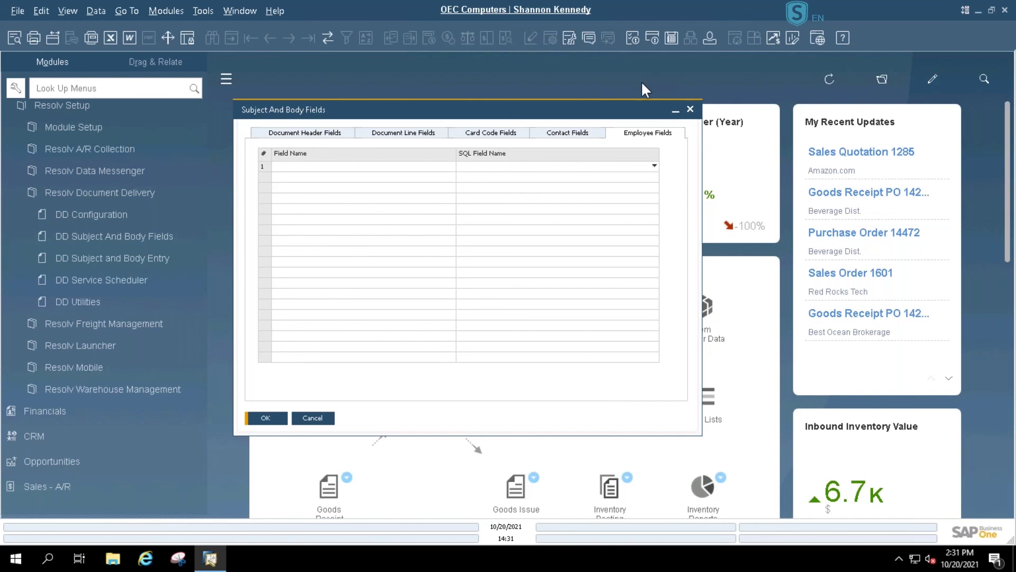
click(312, 419)
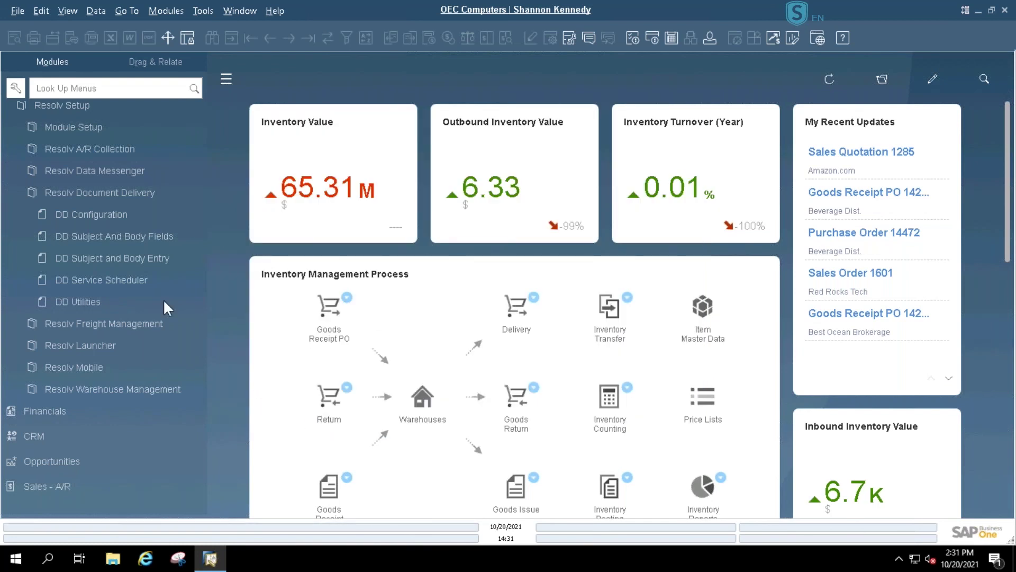
- Open DD Subject and Body Entry maximized on the A/R Statements tab
click(97, 258)
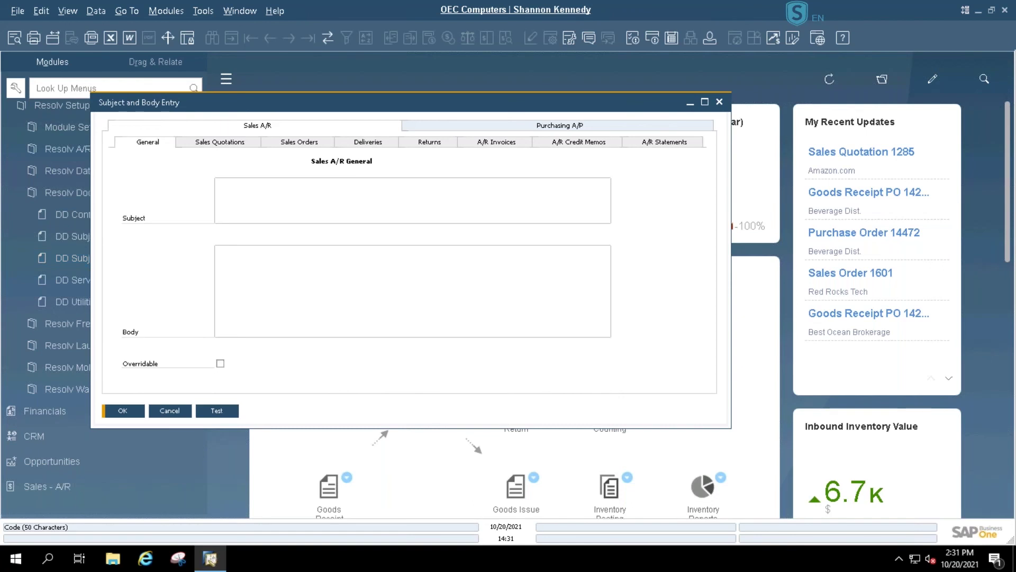
click(705, 103)
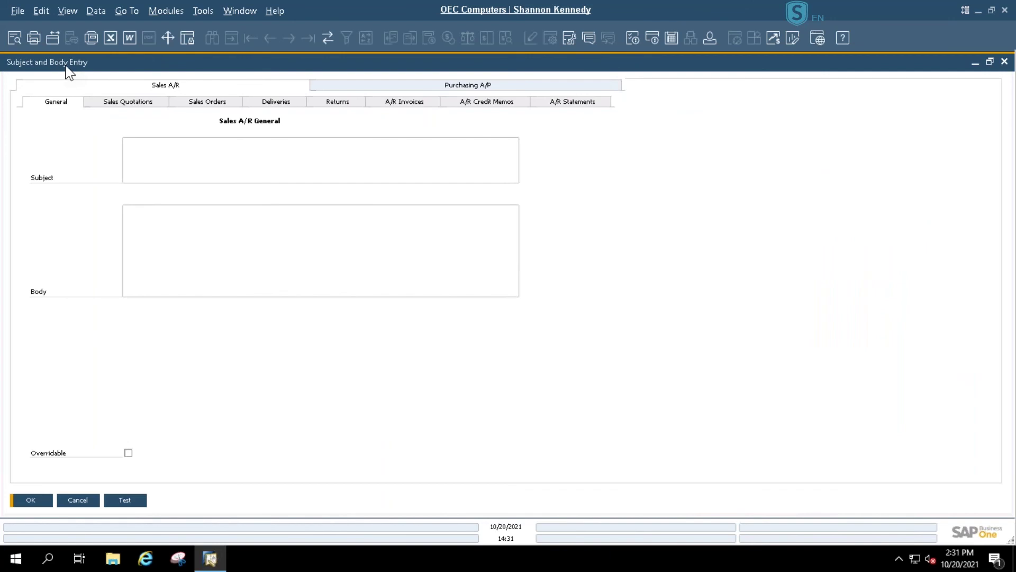
click(577, 106)
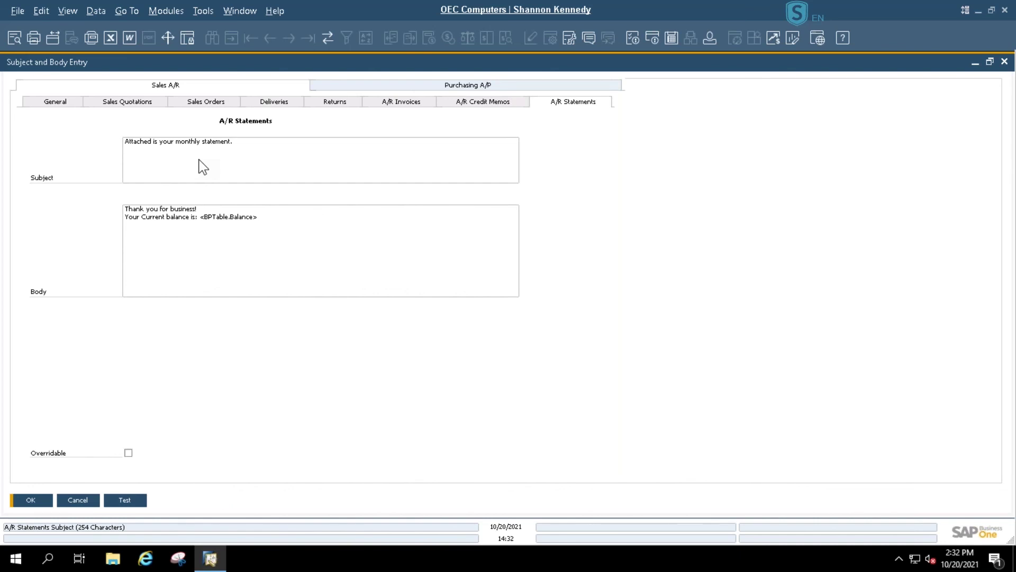
- Review the monthly-statement subject and body, selecting the <BPTable.Balance> placeholder in the body
click(184, 215)
click(194, 168)
click(183, 247)
click(257, 218)
drag(199, 217, 258, 217)
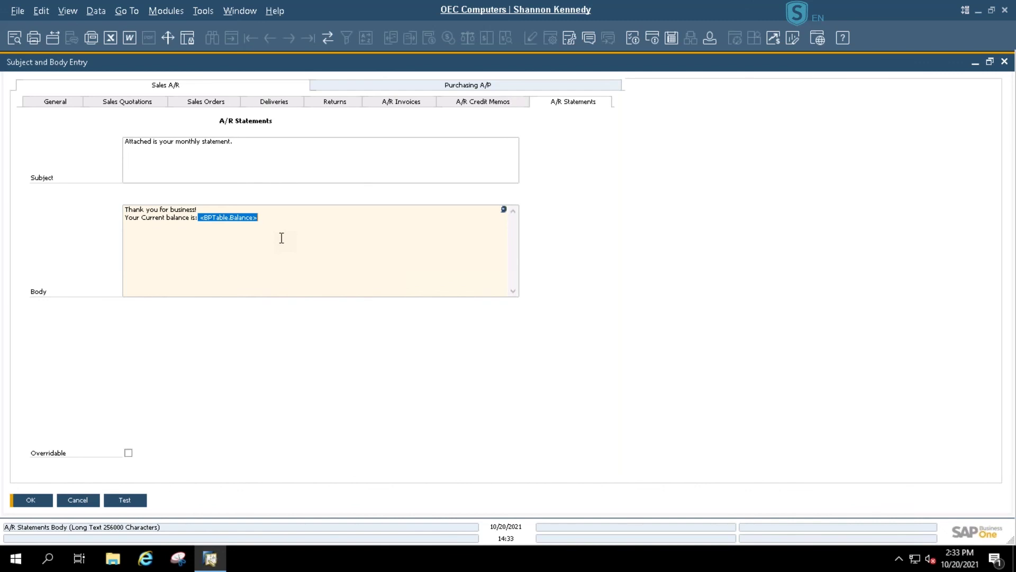
- Tick Overridable on the A/R Statements subject and body template
click(129, 453)
- Inspect the Sales Quotations subject and body text, then bring up the Sales Orders template
click(58, 104)
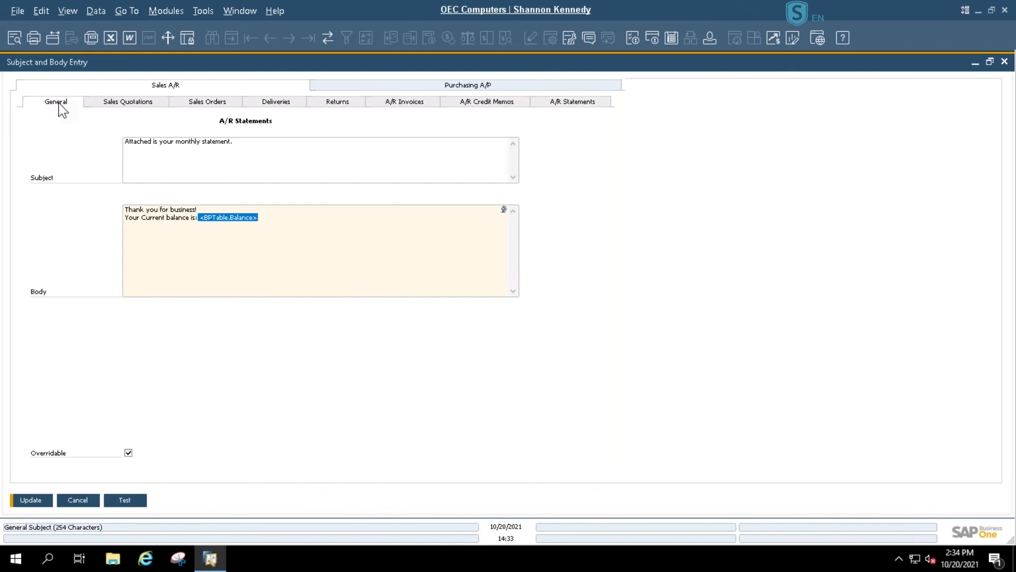
click(137, 108)
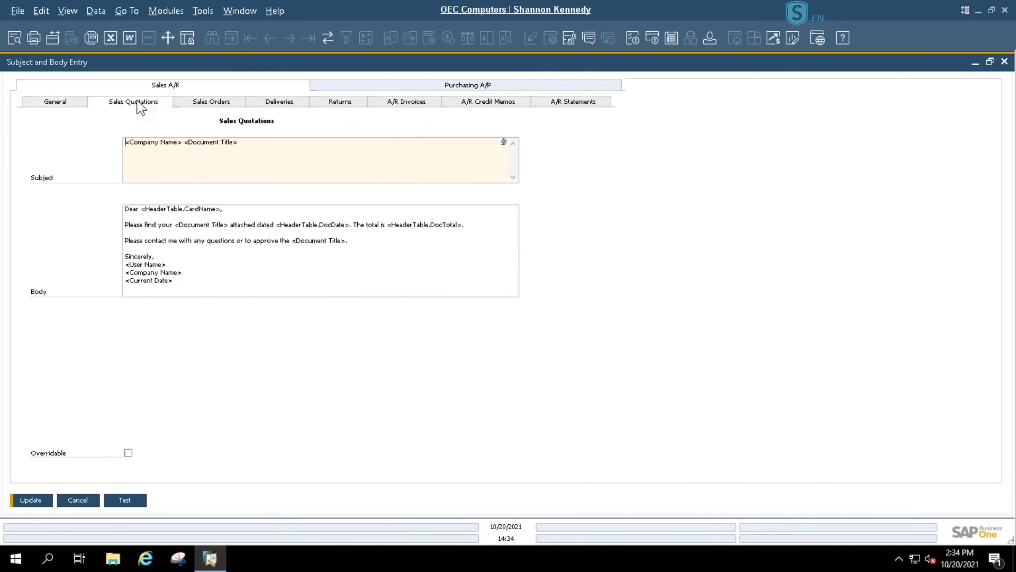
drag(257, 141, 91, 116)
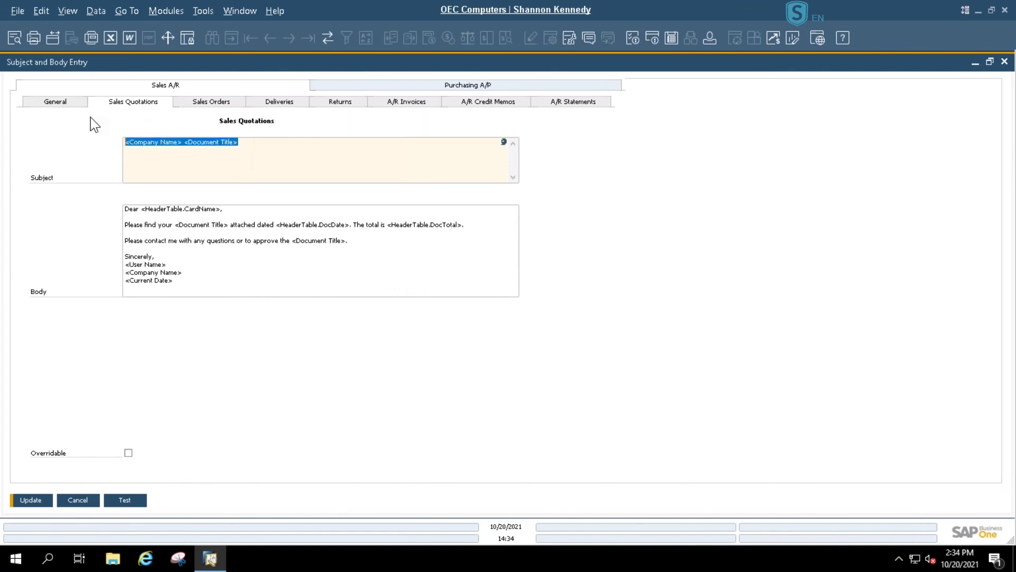
drag(182, 281, 104, 198)
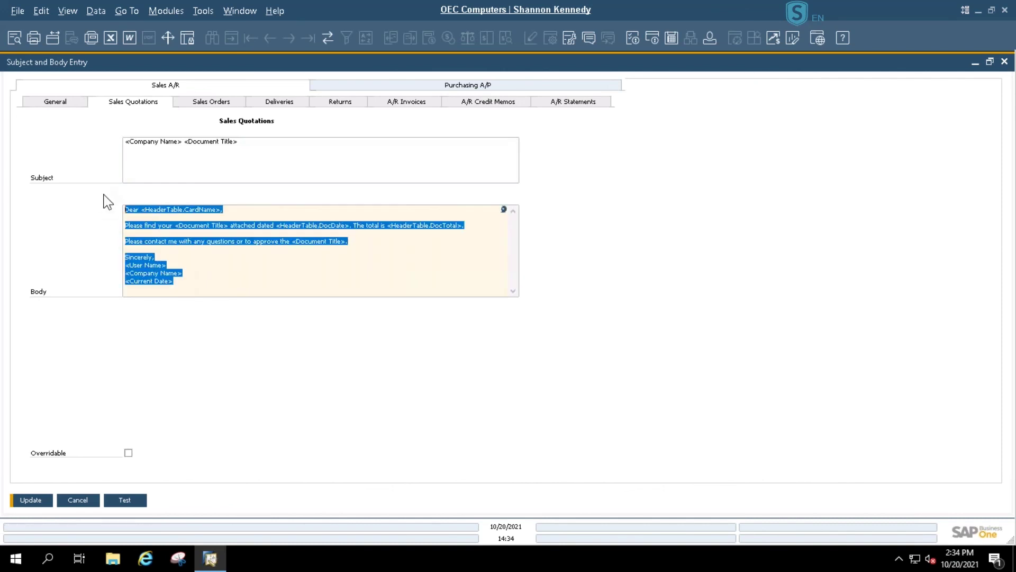
click(253, 265)
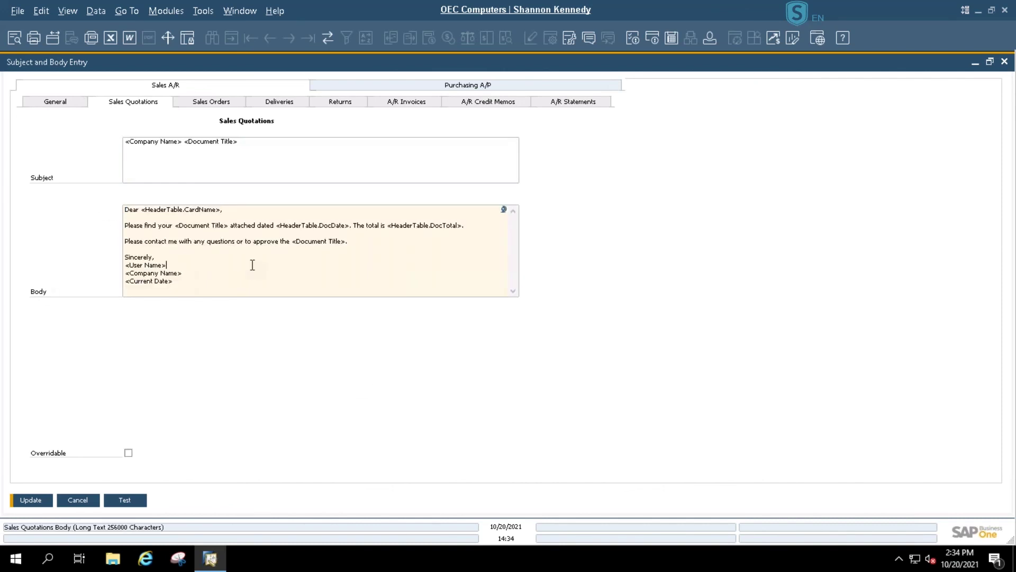
click(211, 105)
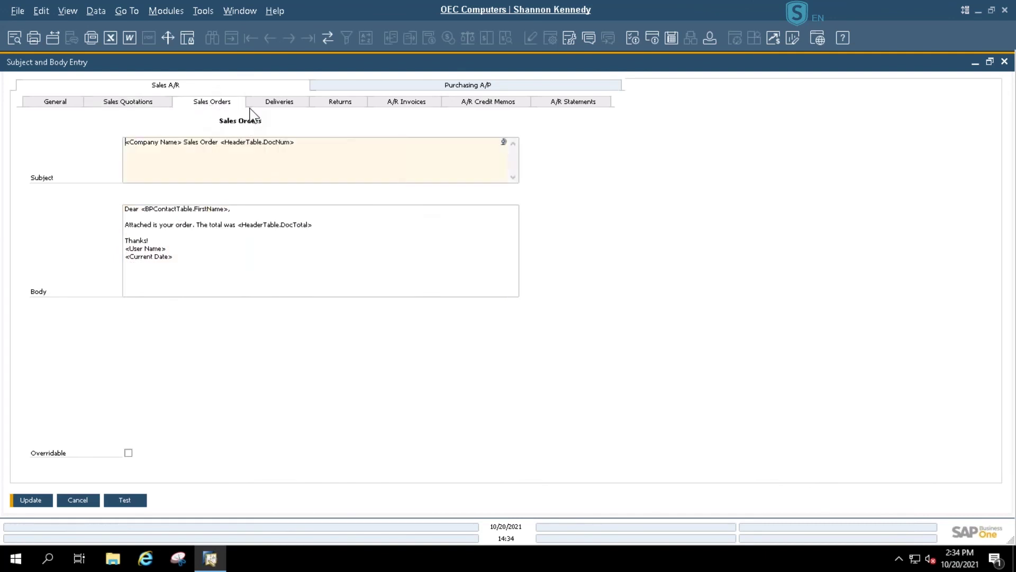
- Test the Purchasing A/P Purchase Orders template, confirming the body shows PO Total: 11000.00
click(514, 87)
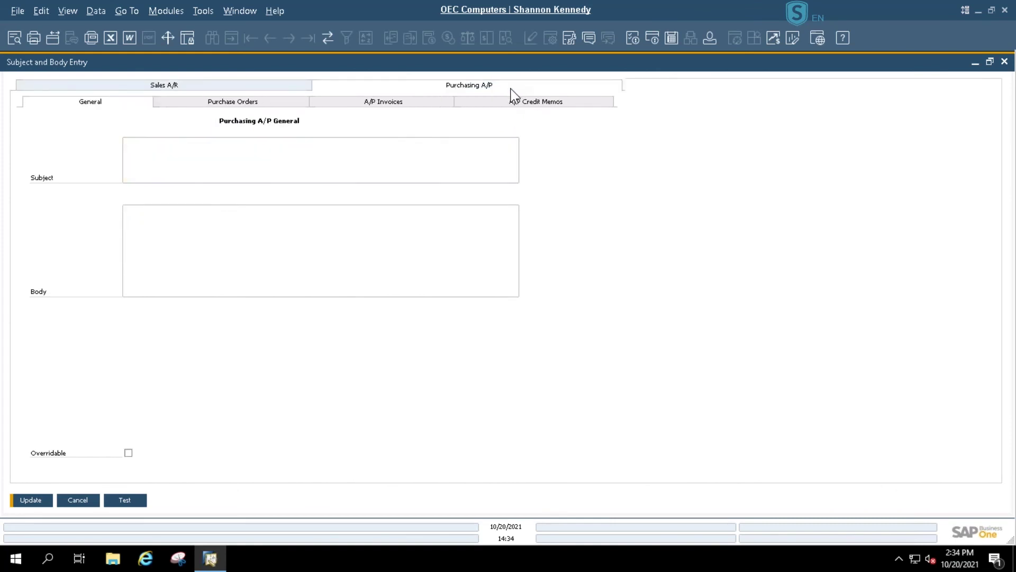
click(218, 108)
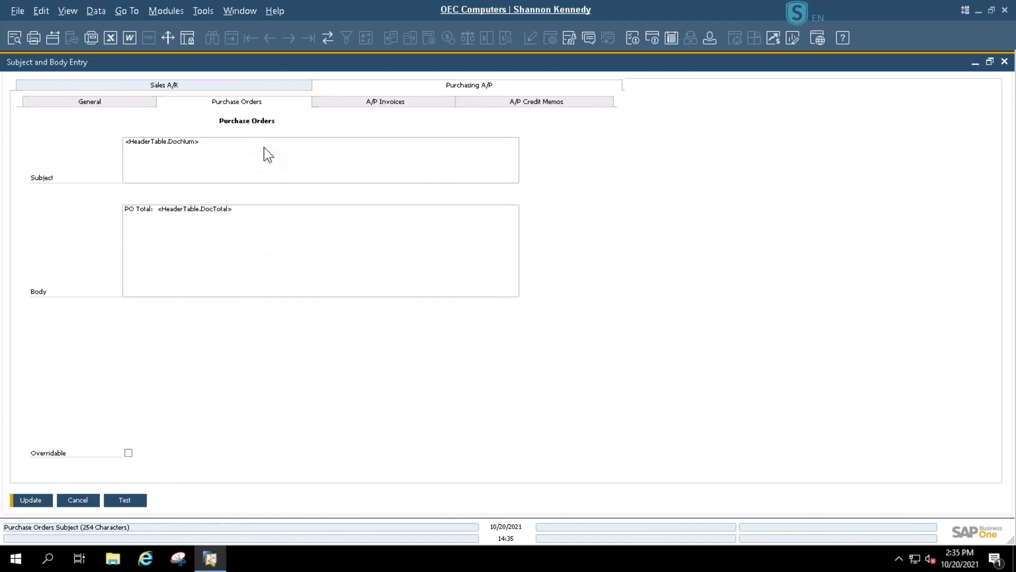
click(126, 505)
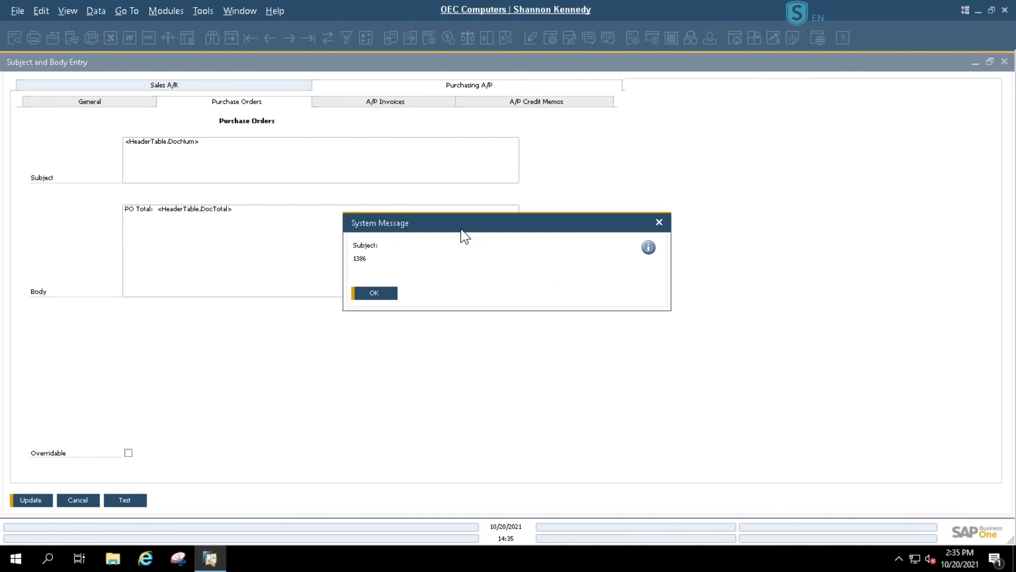
click(659, 222)
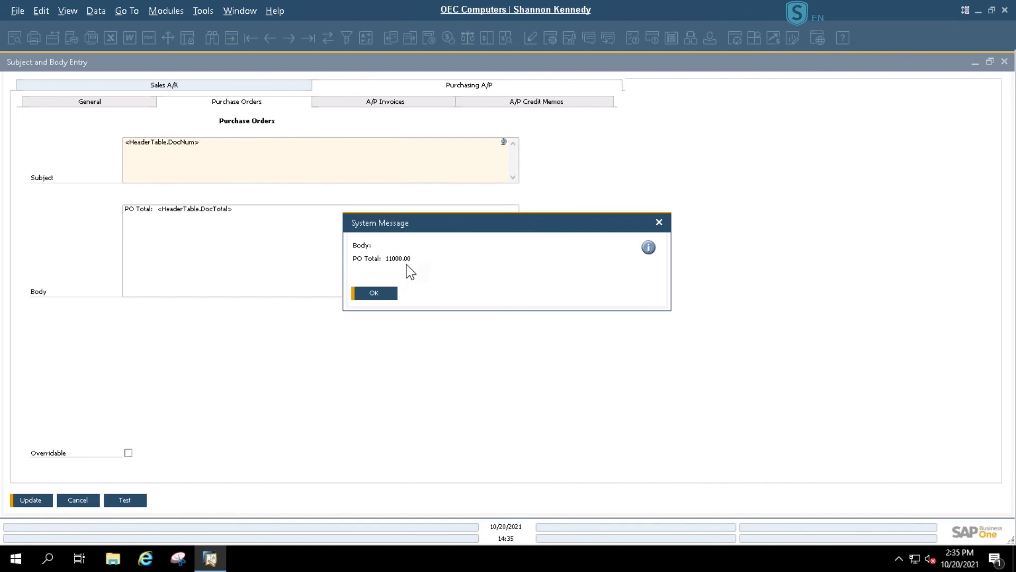
click(659, 223)
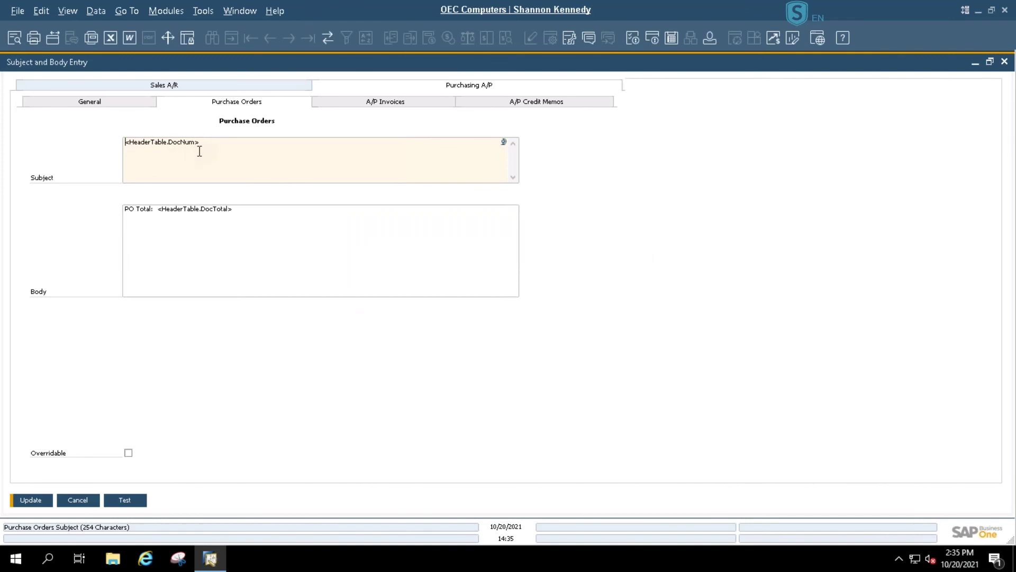
- Test the Sales A/R Statements template, confirming the balance resolves to 5964.98
click(219, 87)
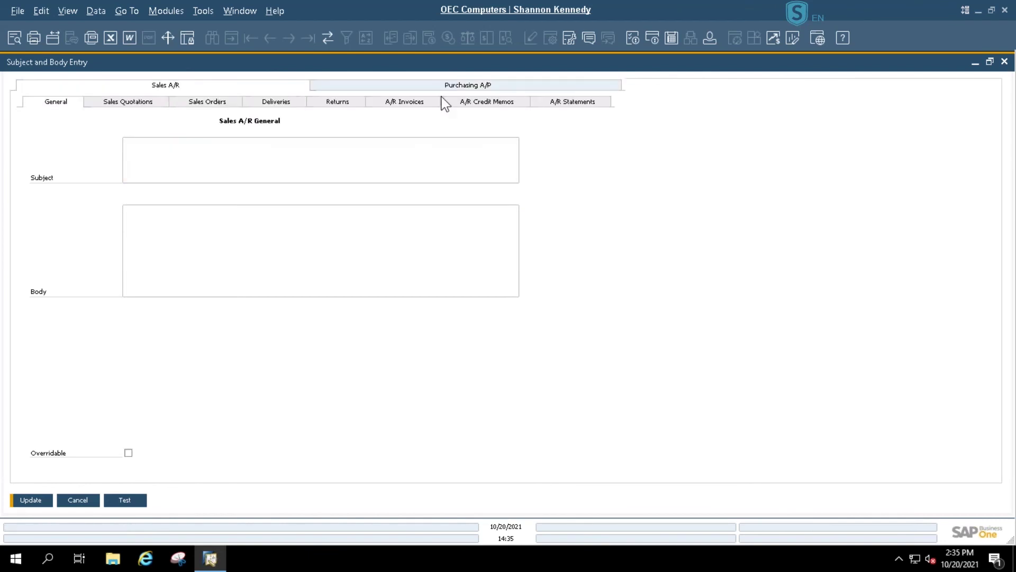
click(598, 102)
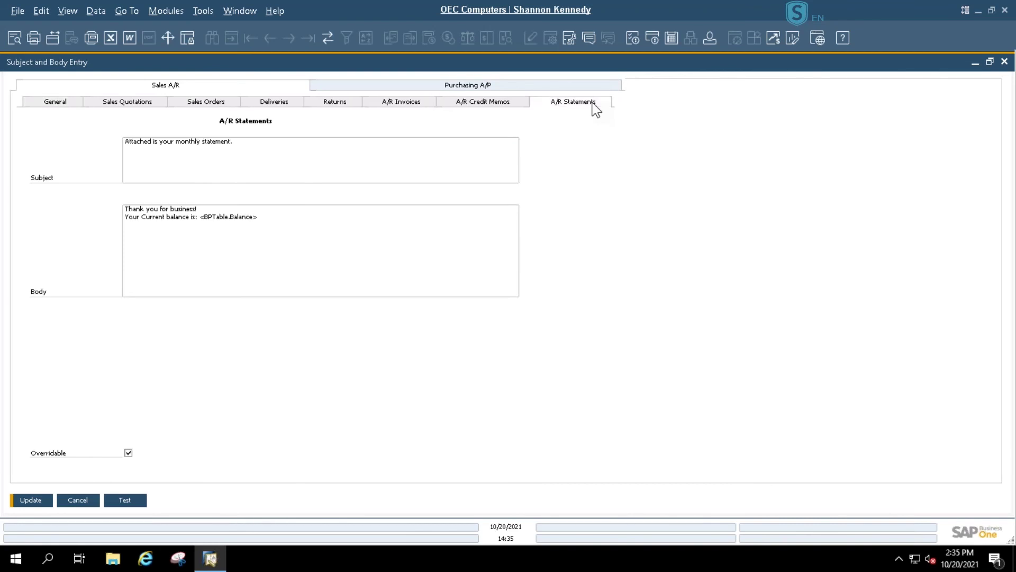
click(125, 500)
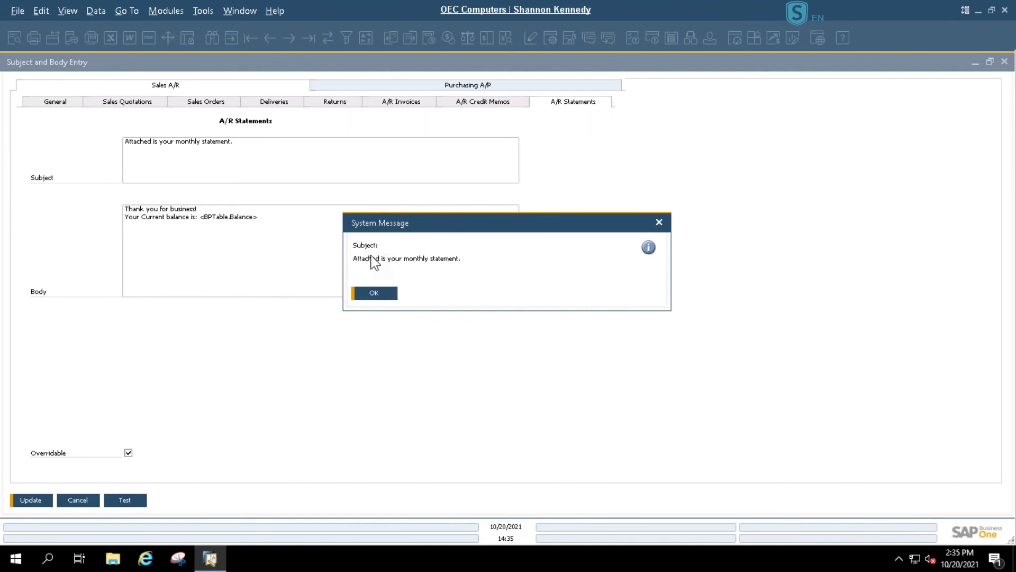
click(374, 294)
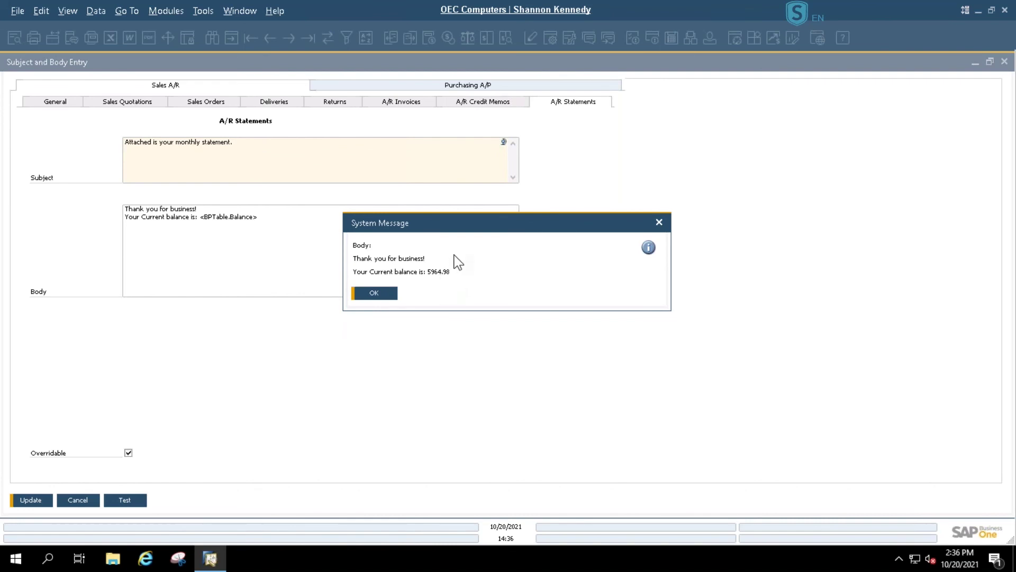
click(370, 293)
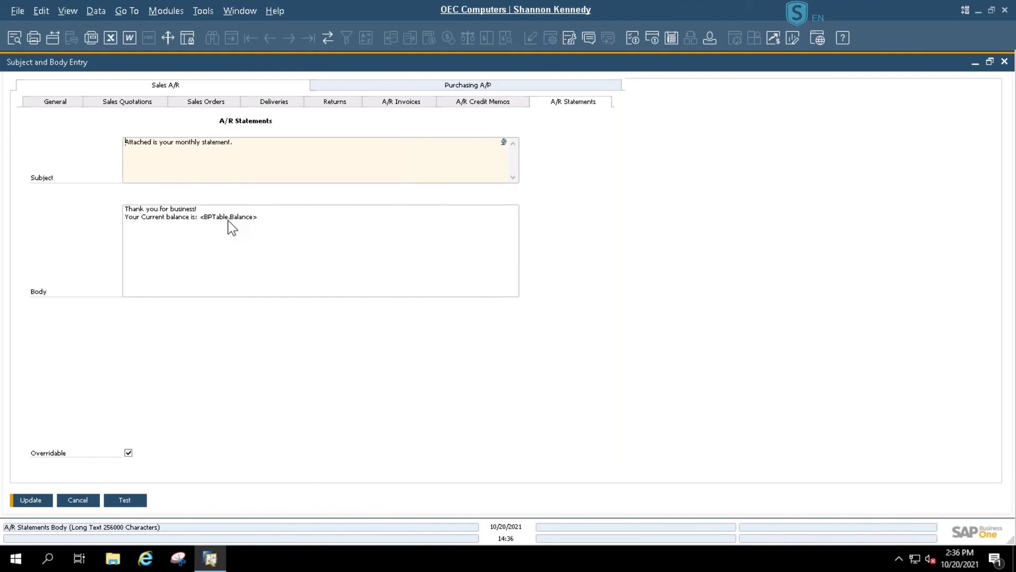
- Close Subject and Body Entry and collapse the Resolv Setup and Administration menu groups
click(78, 501)
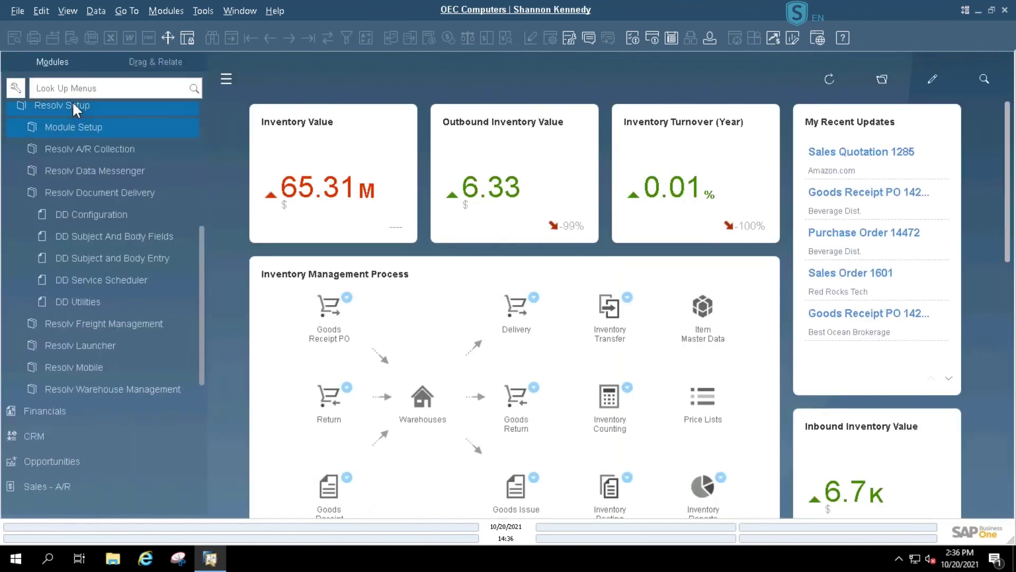
click(72, 100)
click(72, 109)
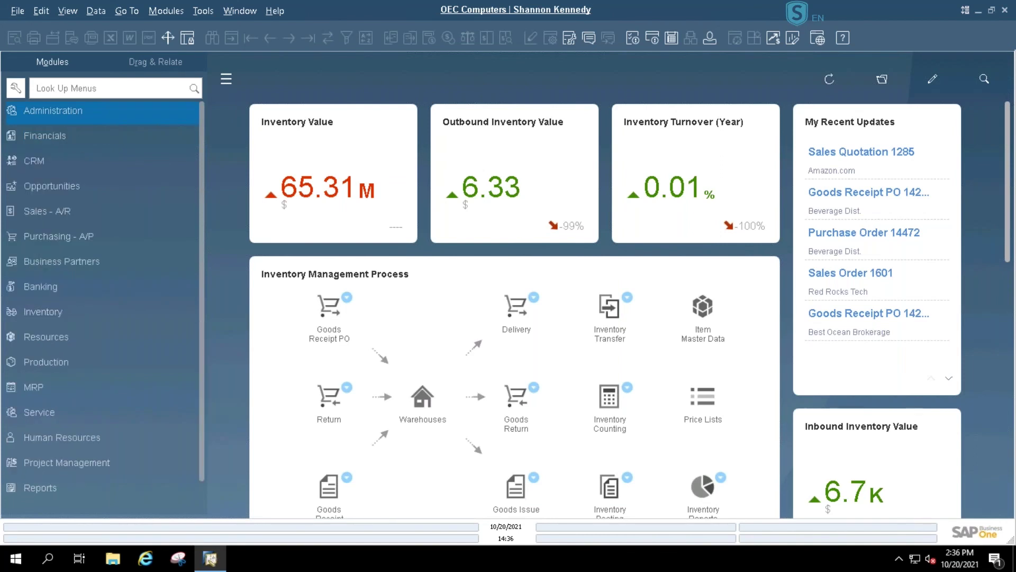